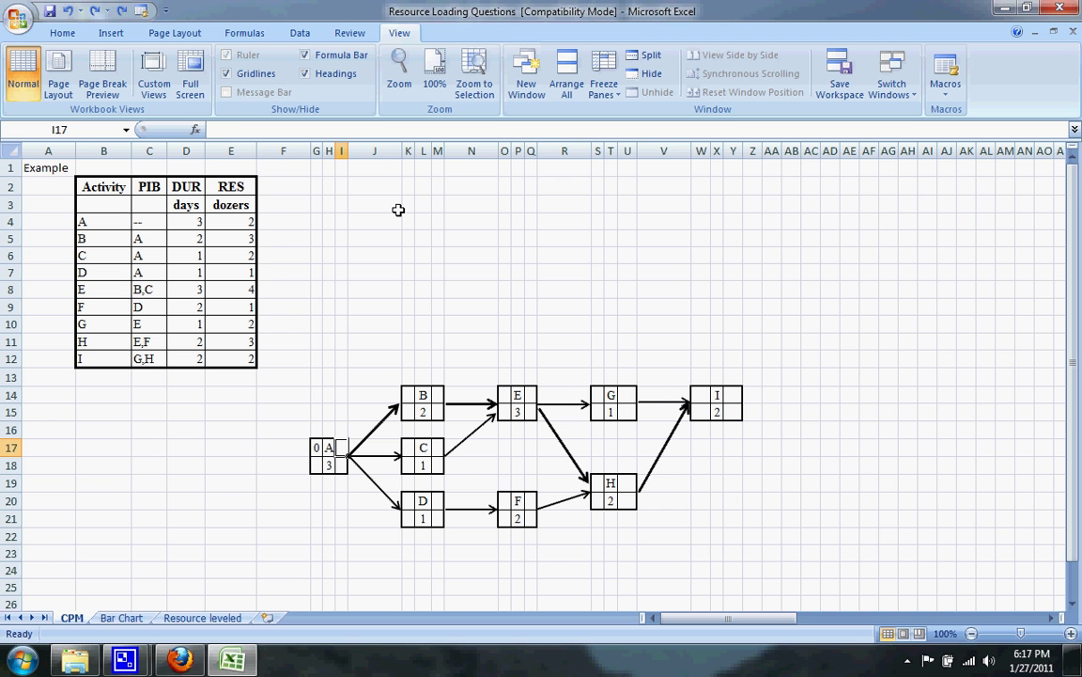
Step: Examine the activity network diagram and check the predecessors listed in the table for activities B through E
drag(314, 394, 732, 483)
click(989, 335)
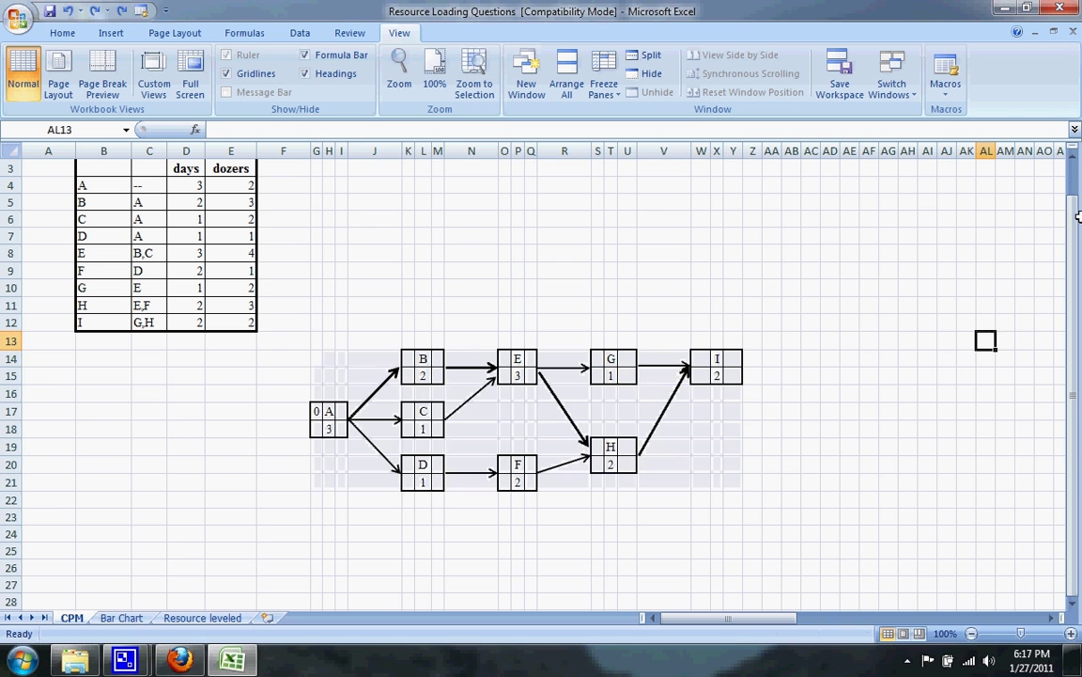
click(1074, 158)
click(1074, 158)
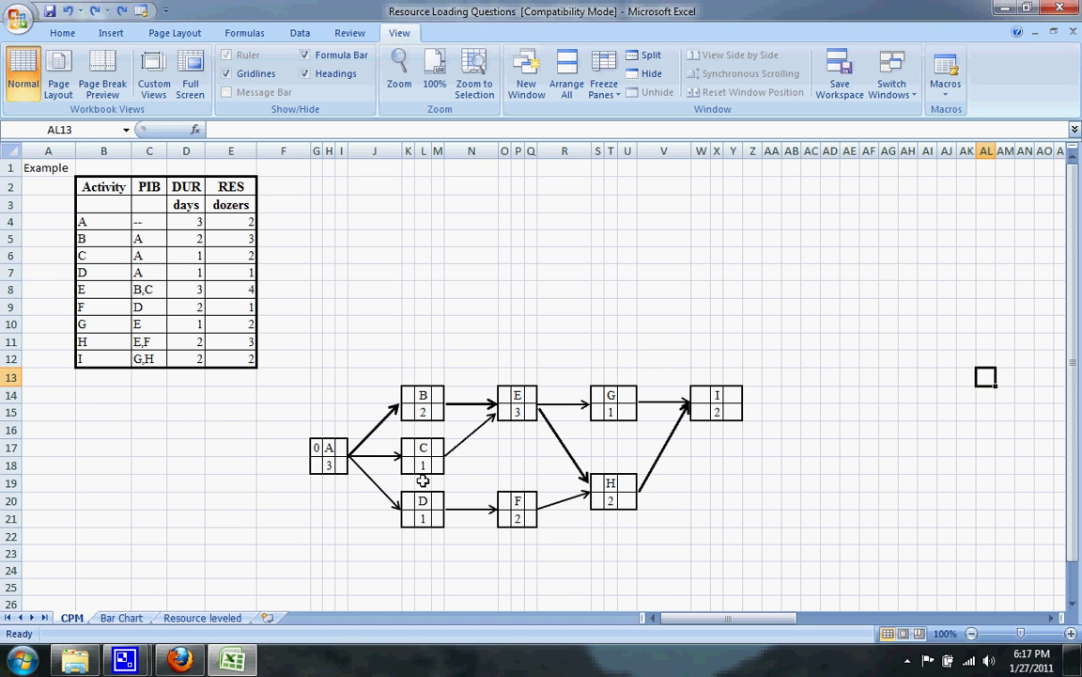
click(144, 239)
drag(144, 238, 145, 274)
click(301, 273)
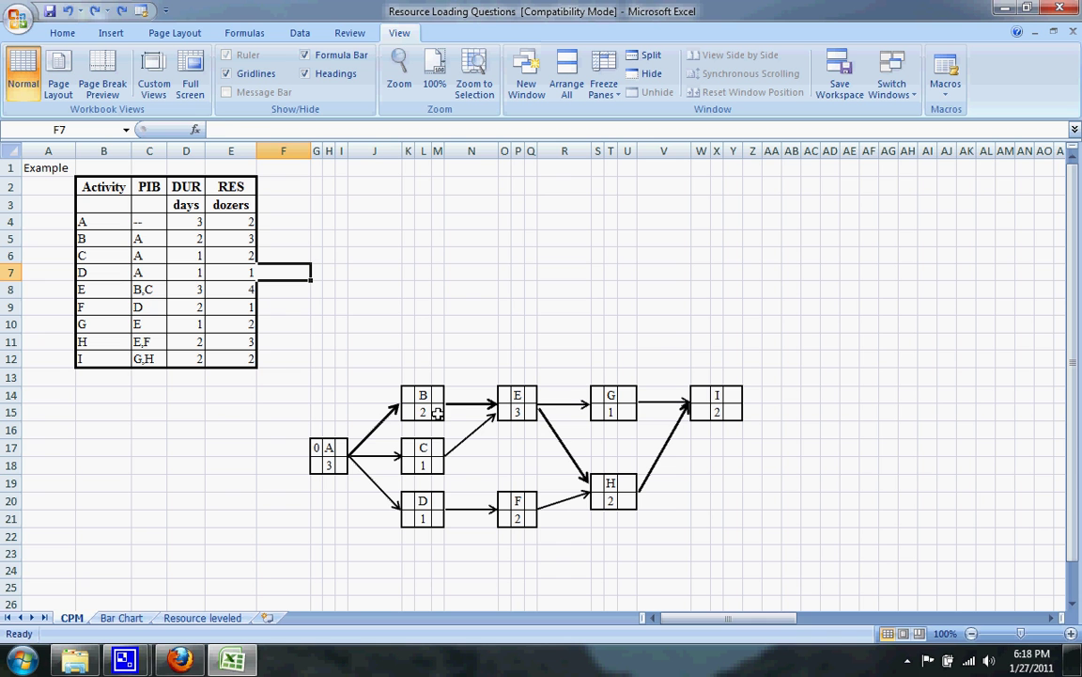
click(141, 288)
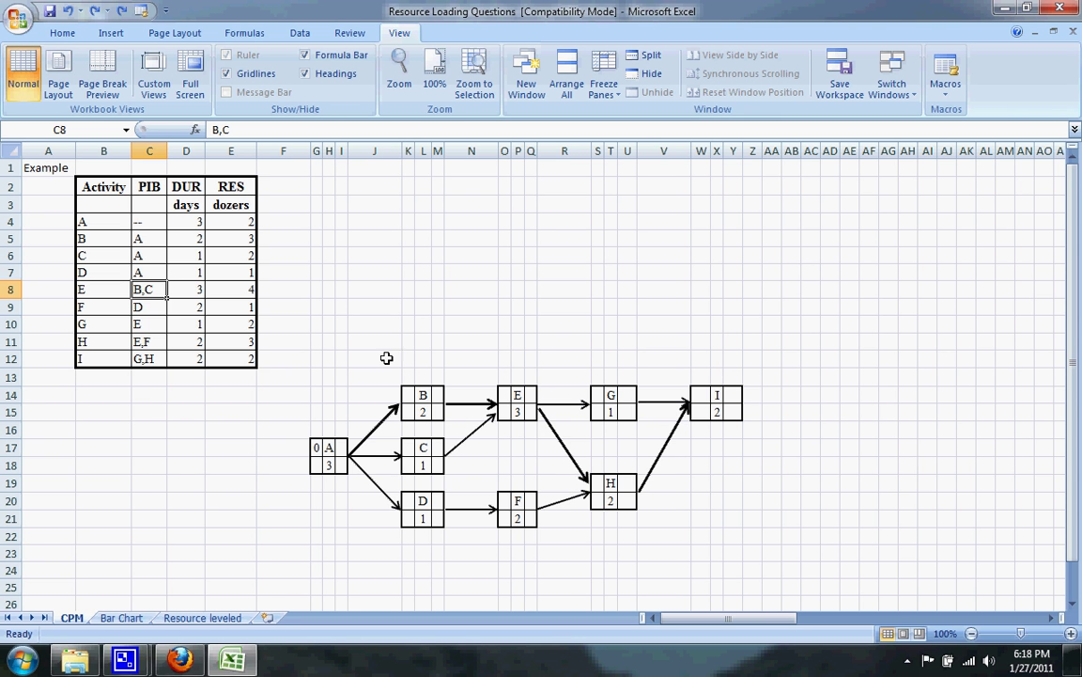
click(316, 376)
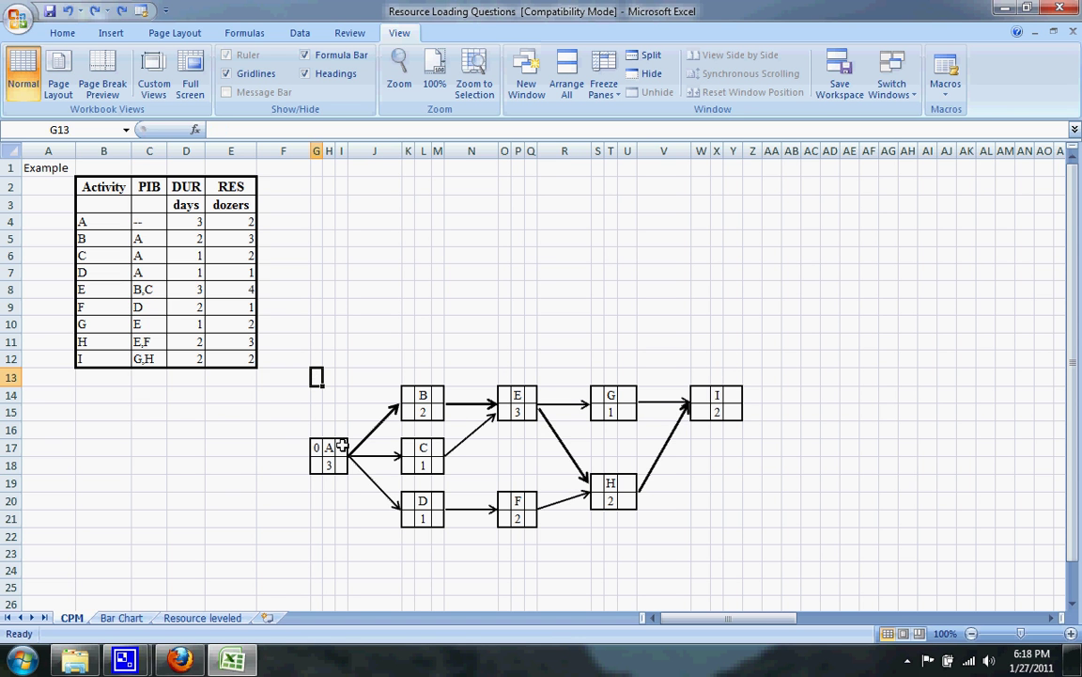
Step: Enter 3 as the early finish of activity A in the network diagram, cell I17
click(341, 447)
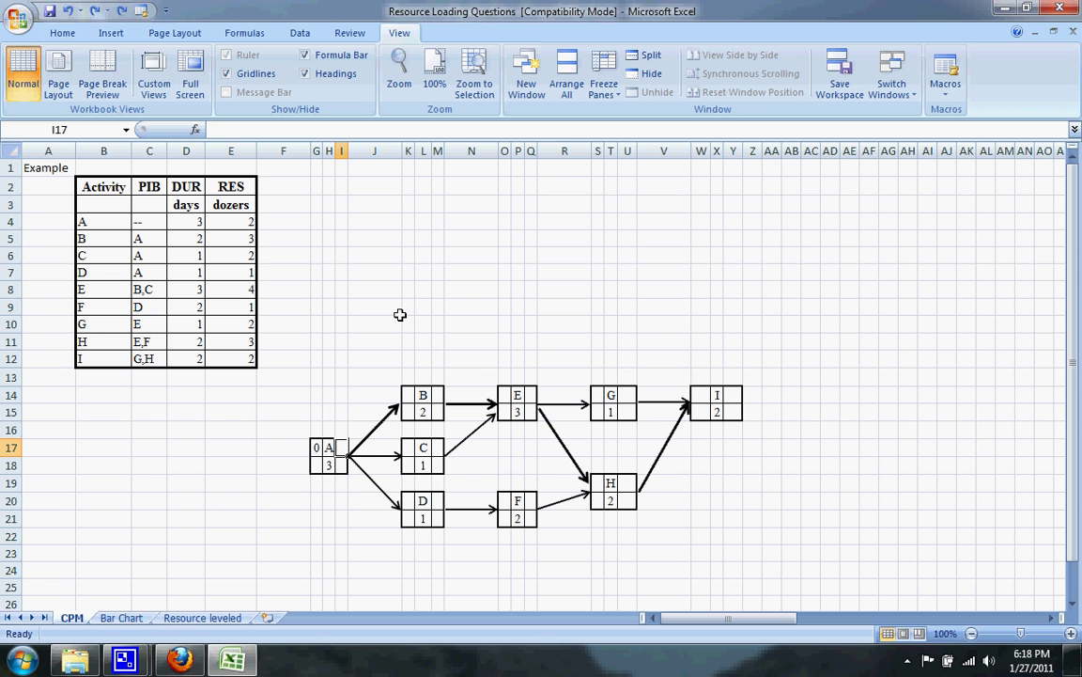
text(3)
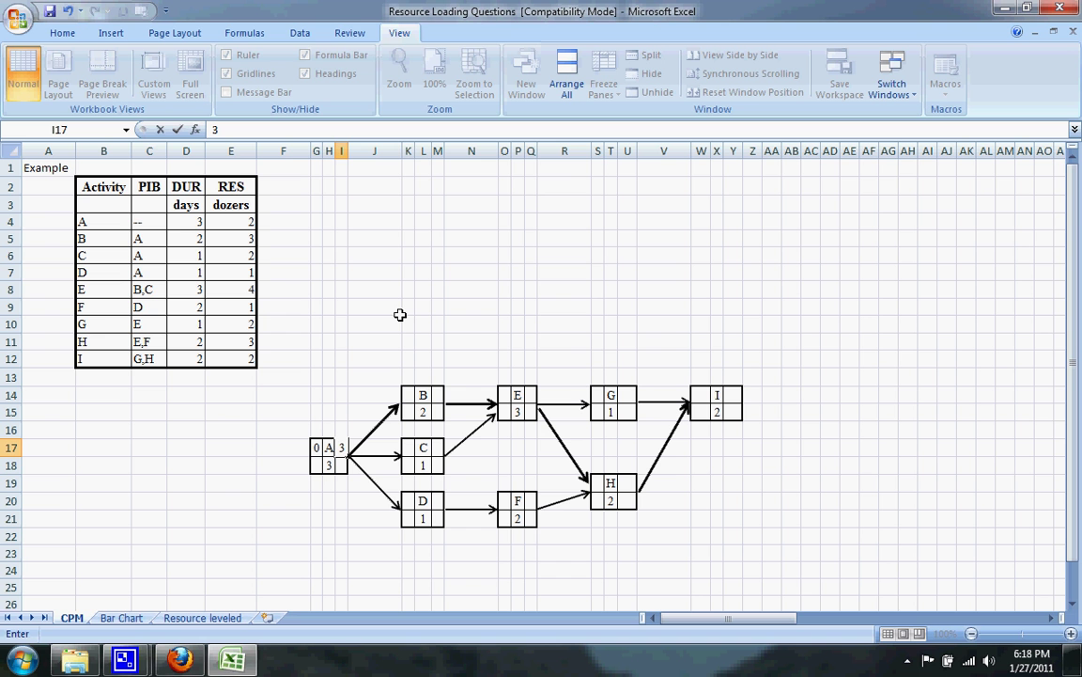
key(Tab)
Step: Enter 3 as the early start of activities B, C and D in cells K14, K17 and K20
key(Tab)
key(Up)
key(Up)
key(Up)
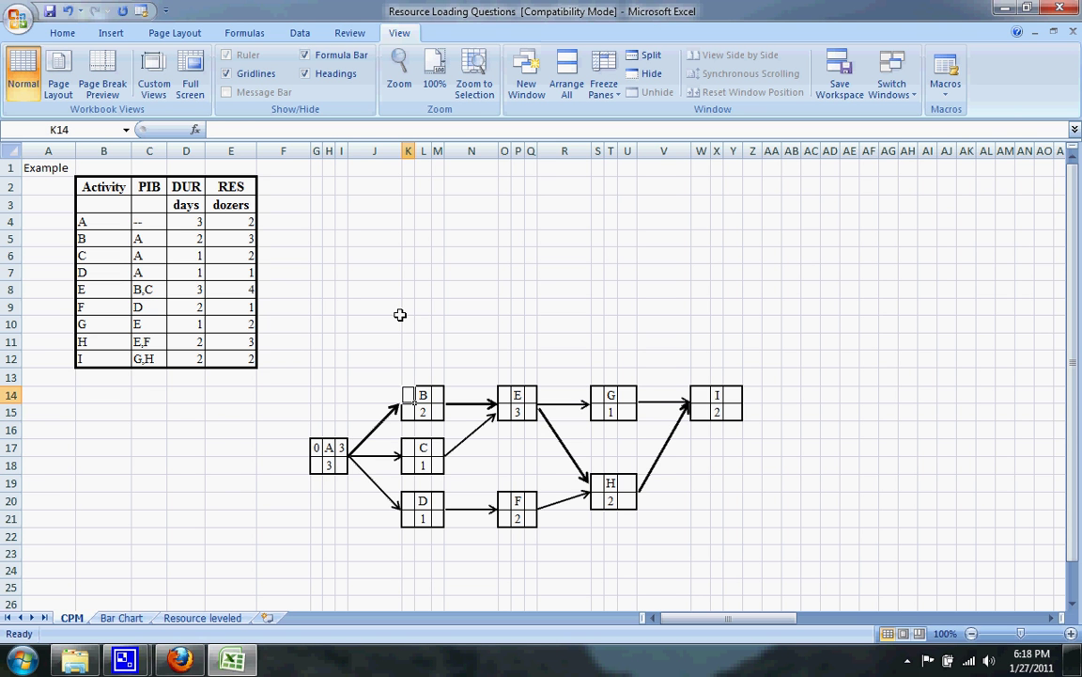
text(3)
key(Return)
key(Down)
key(Down)
text(3)
key(Return)
key(Down)
key(Down)
text(3)
key(Tab)
Step: Enter 5 as the early finish of activity B in cell M14
key(Up)
key(Up)
key(Up)
key(Up)
key(Up)
key(Up)
key(Right)
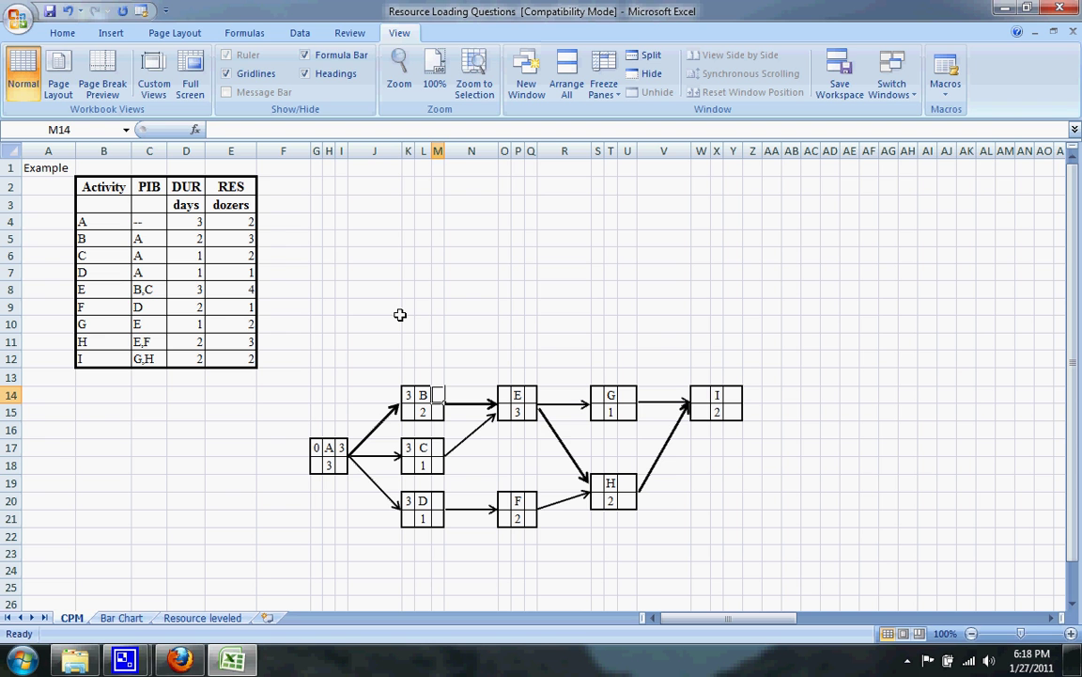
text(5)
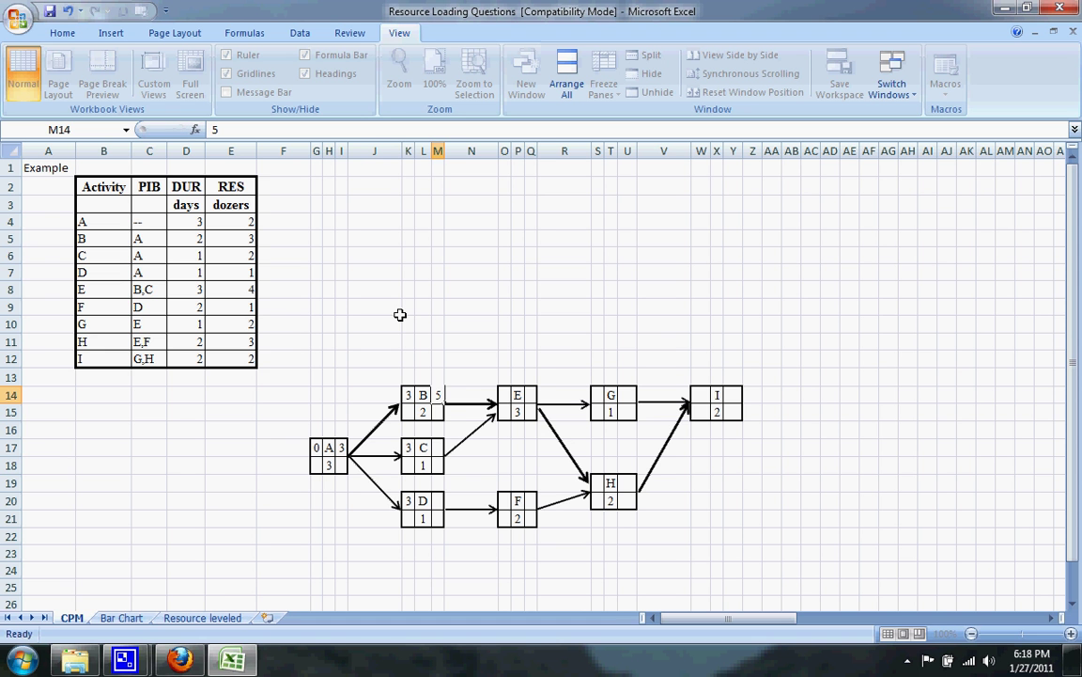
key(Return)
Step: Enter 4 as the early finish of activities C and D in cells M17 and M20
key(Return)
key(Return)
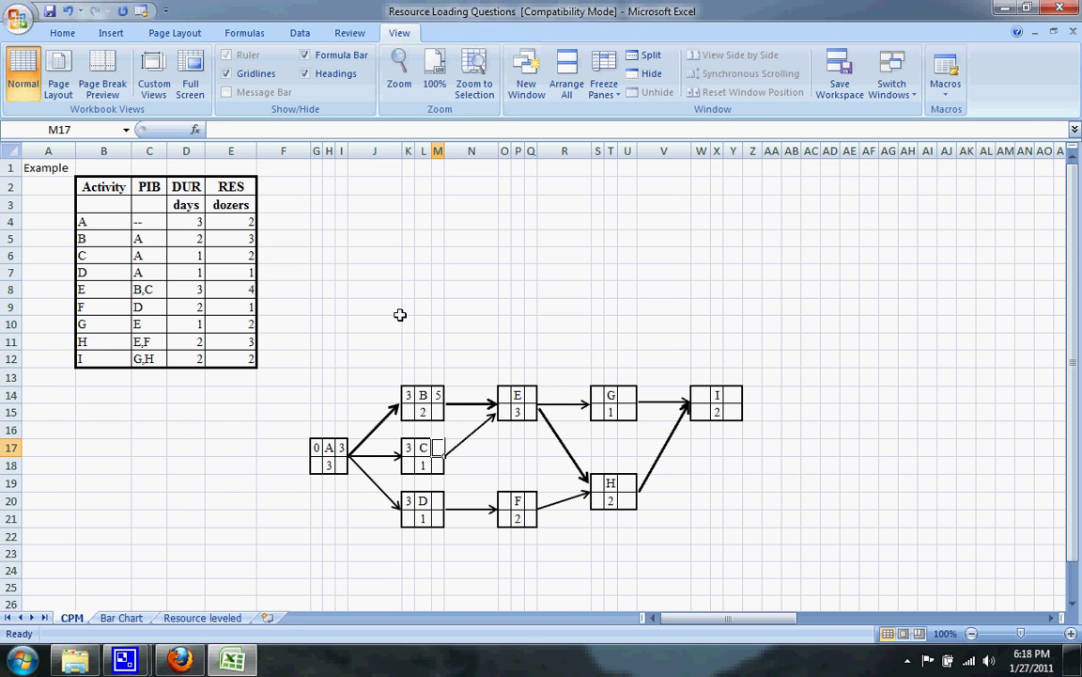
text(4)
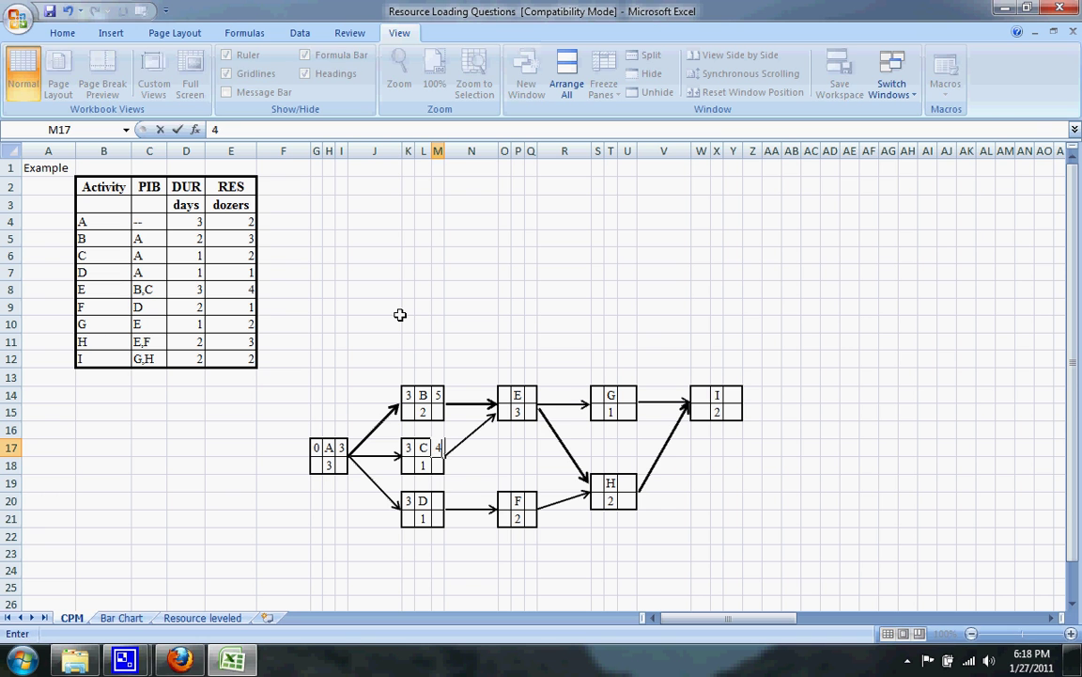
key(Return)
key(Return)
key(Return)
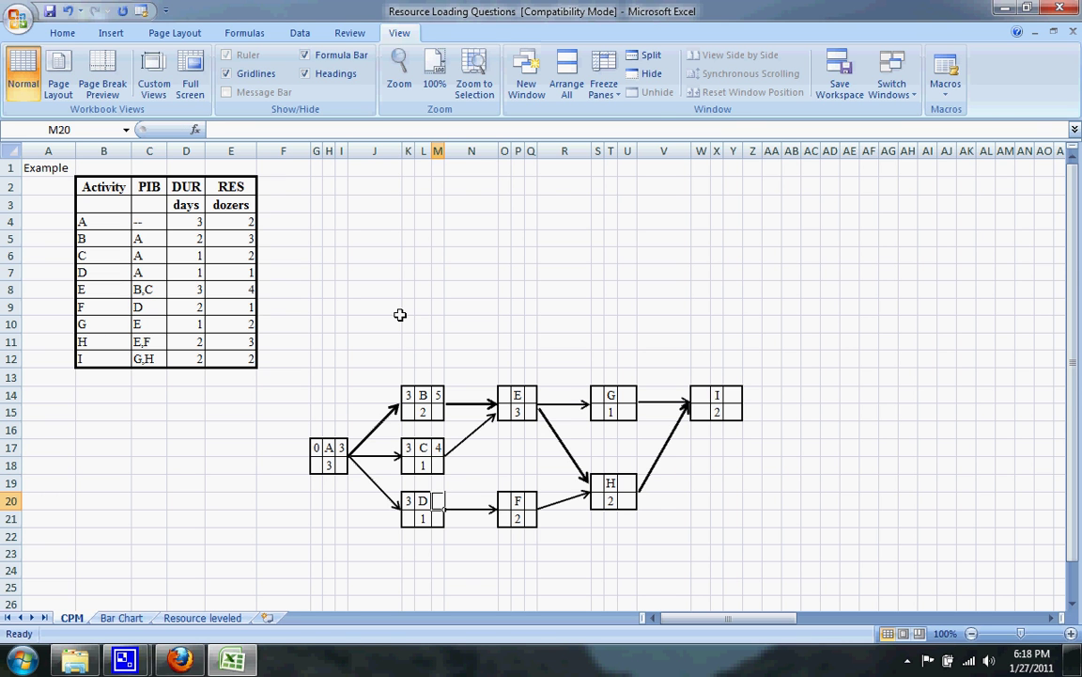
text(4)
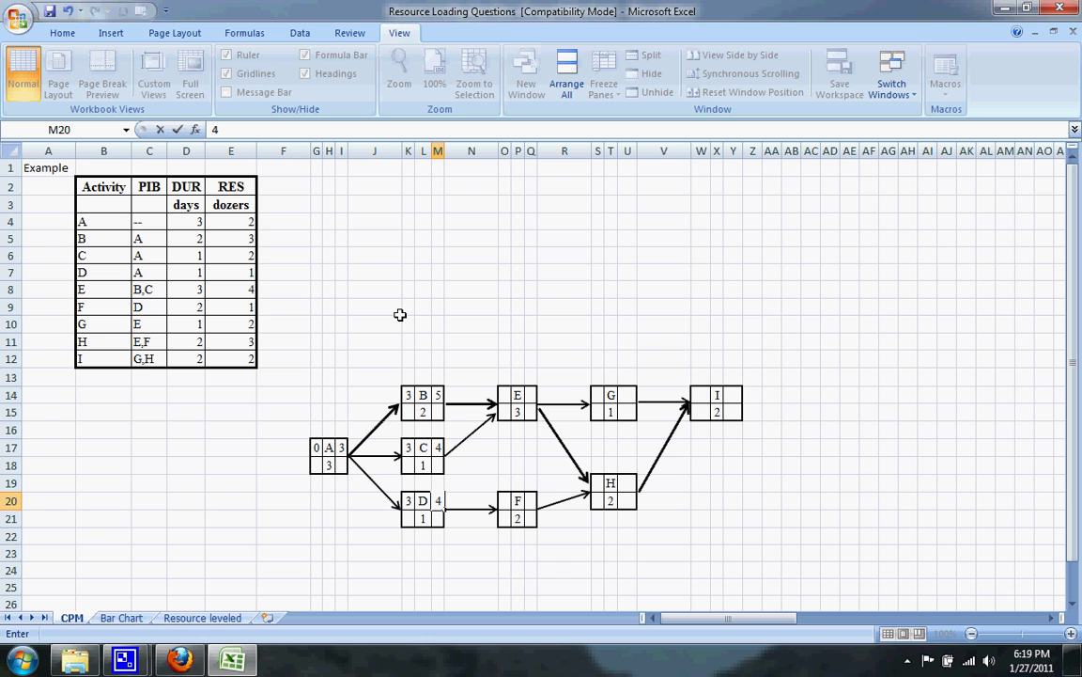
key(Right)
Step: Enter 4 as the early start of activity F in cell O20
key(Right)
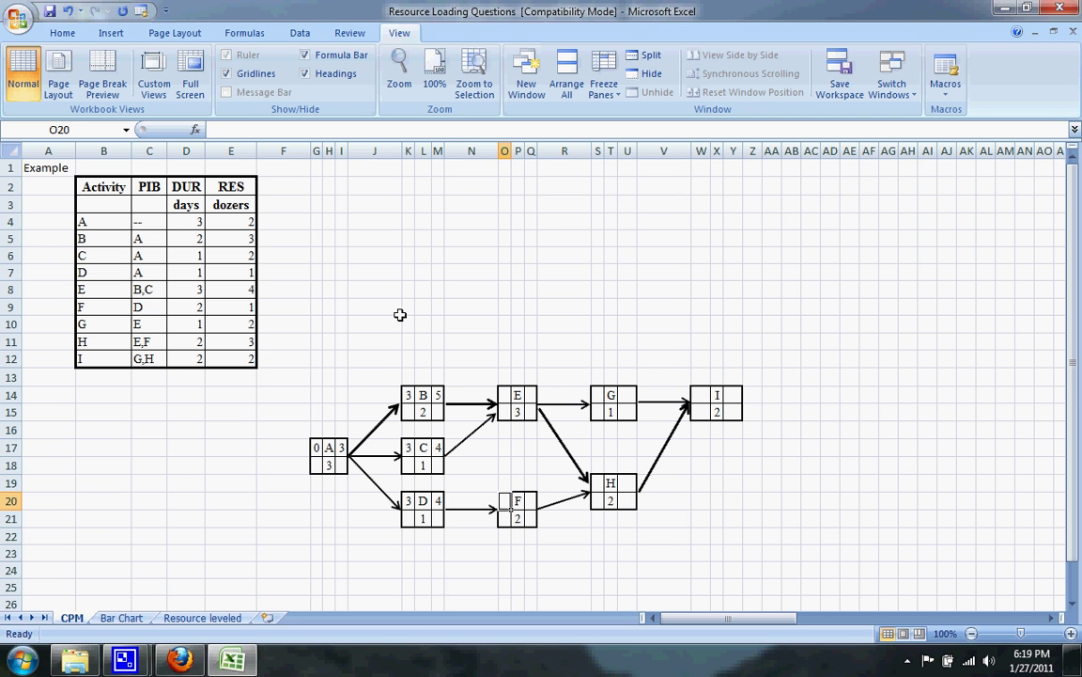
text(4)
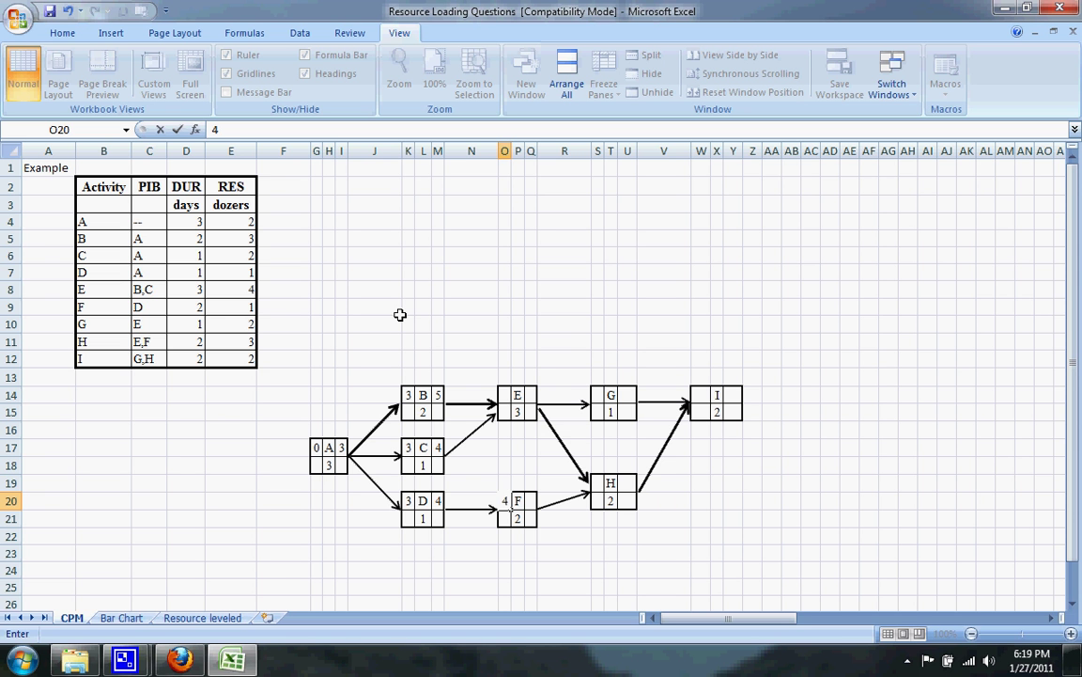
key(Up)
Step: Fill in activity E's early start as 5 in cell O14 and its early finish as 8 in cell Q14
key(Up)
key(Up)
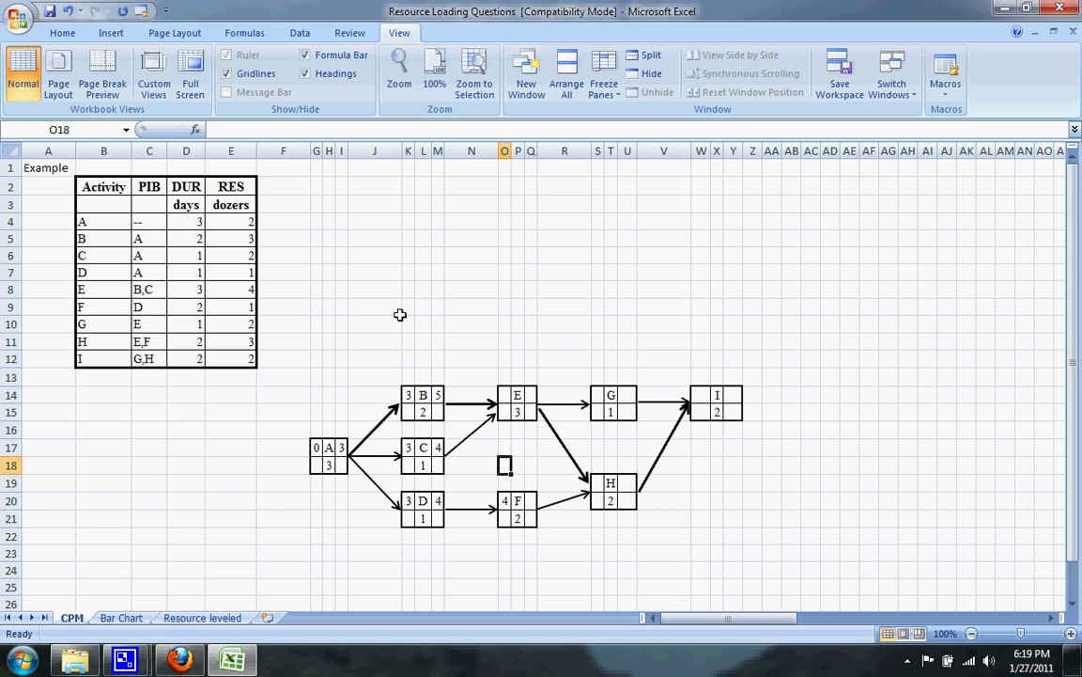
key(Up)
key(Up)
key(Up)
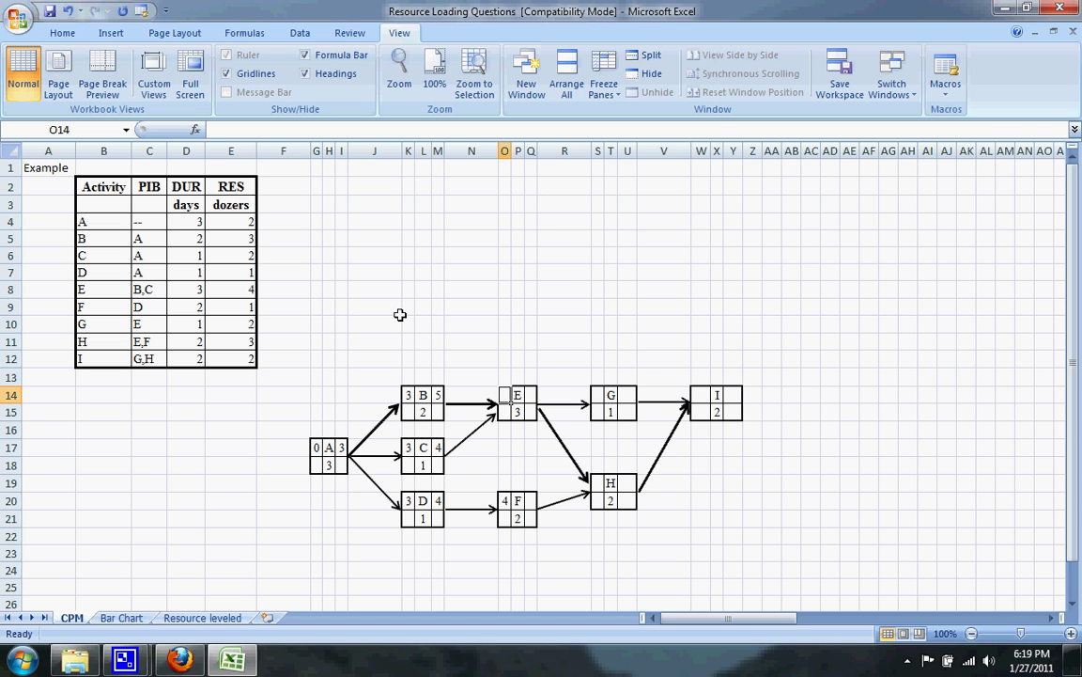
text(5)
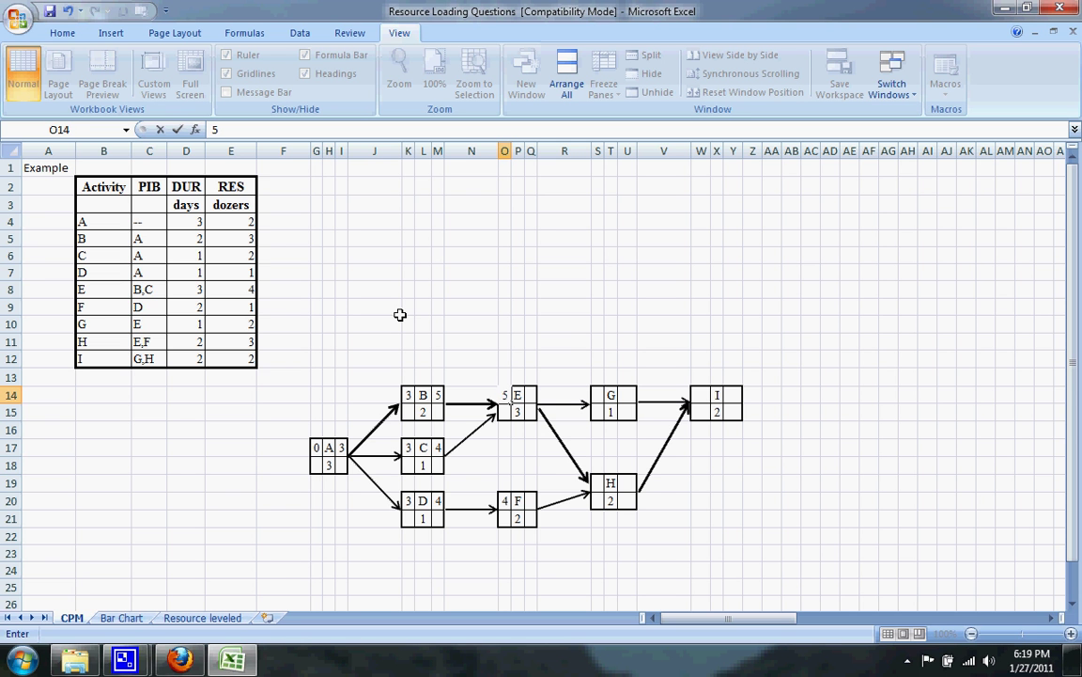
key(Tab)
key(Tab)
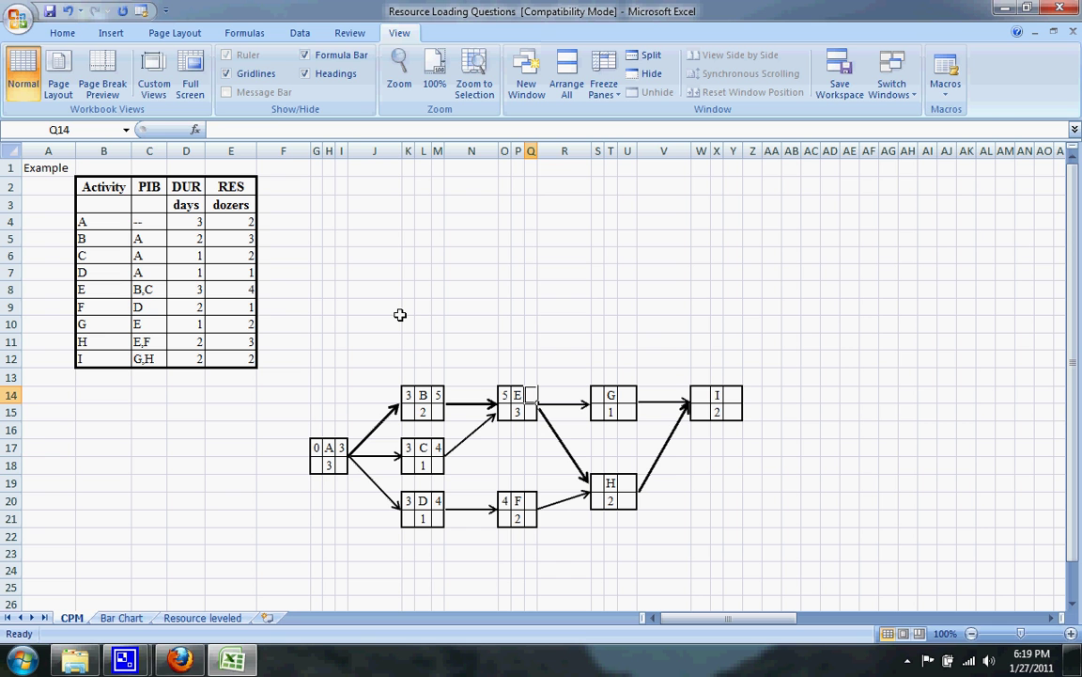
text(8)
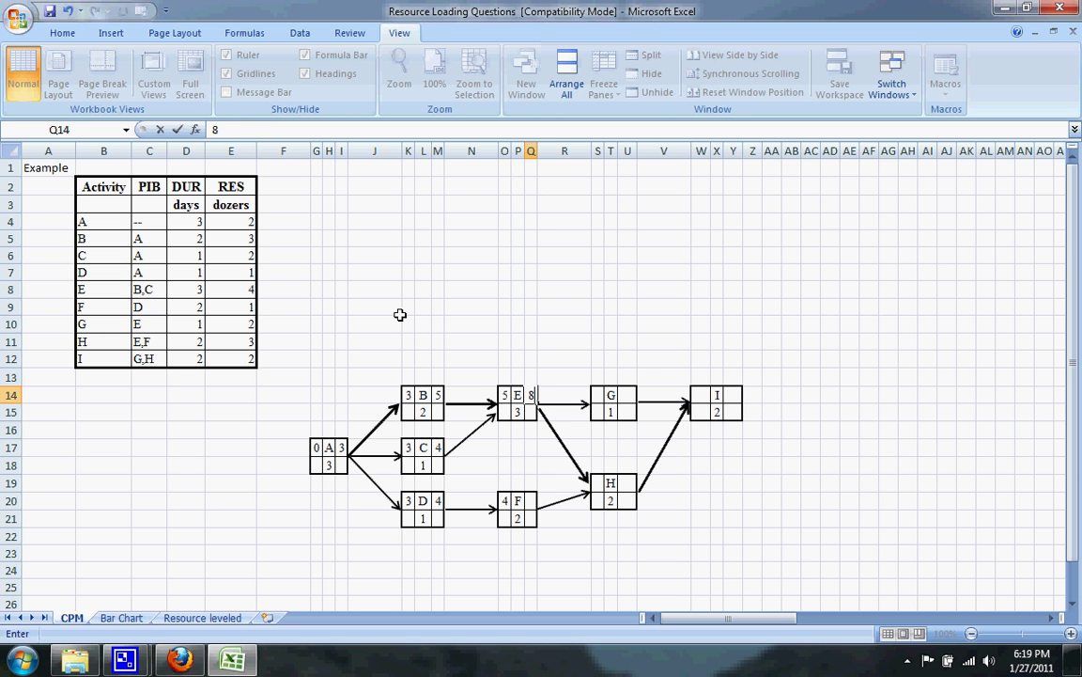
key(Return)
Step: Enter 6 as the early finish of activity F in cell Q20
key(Return)
key(Return)
key(Return)
key(Return)
key(Return)
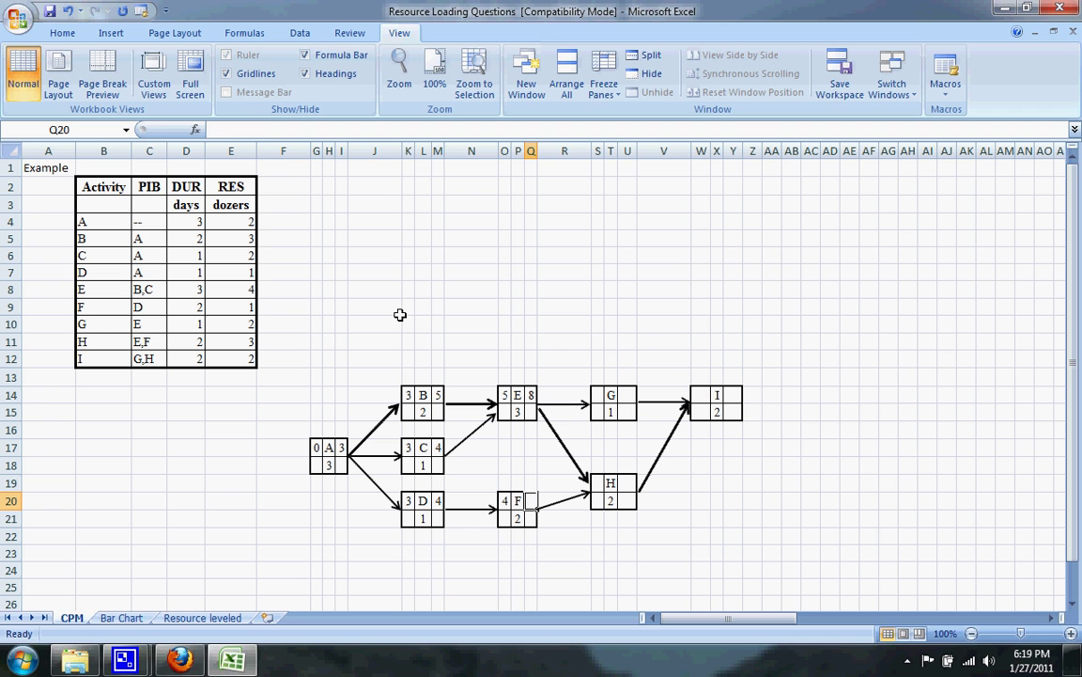
text(6)
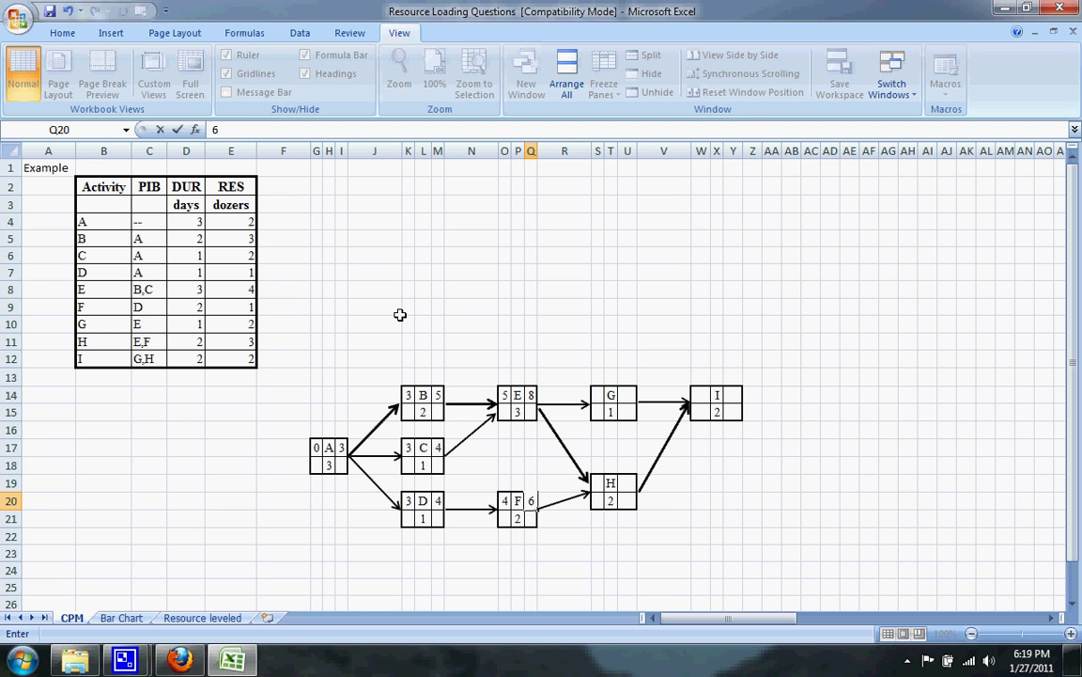
key(Tab)
Step: Fill in activity G's early start as 8 in cell S14 and its early finish as 9 in cell U14
key(Tab)
key(Up)
key(Up)
key(Up)
key(Up)
key(Up)
key(Up)
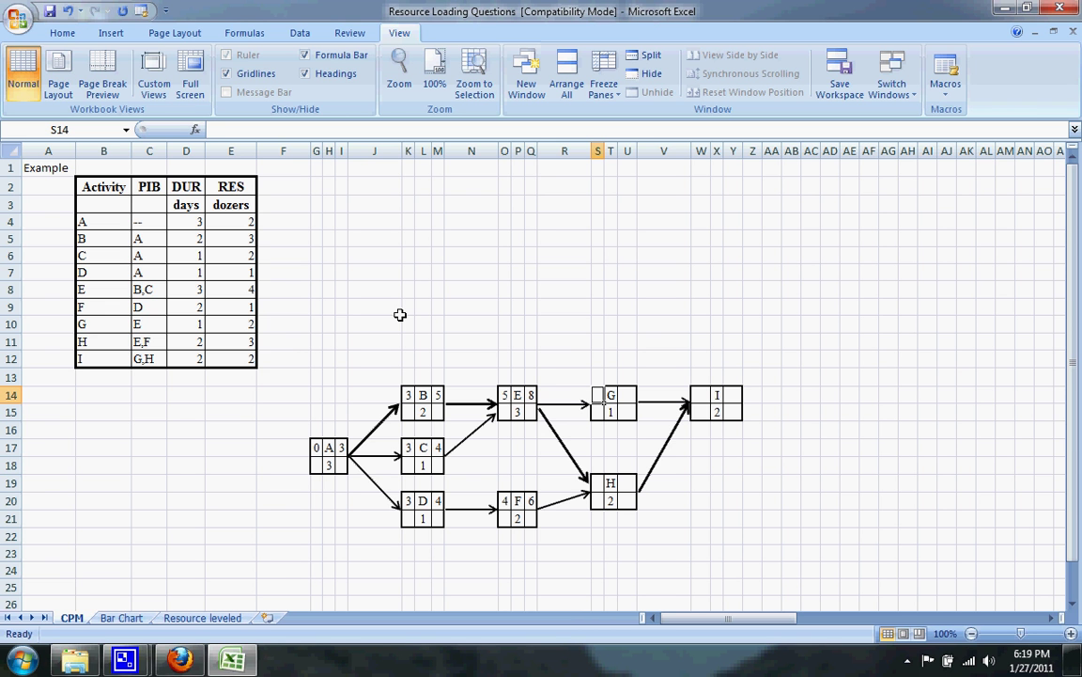
text(8)
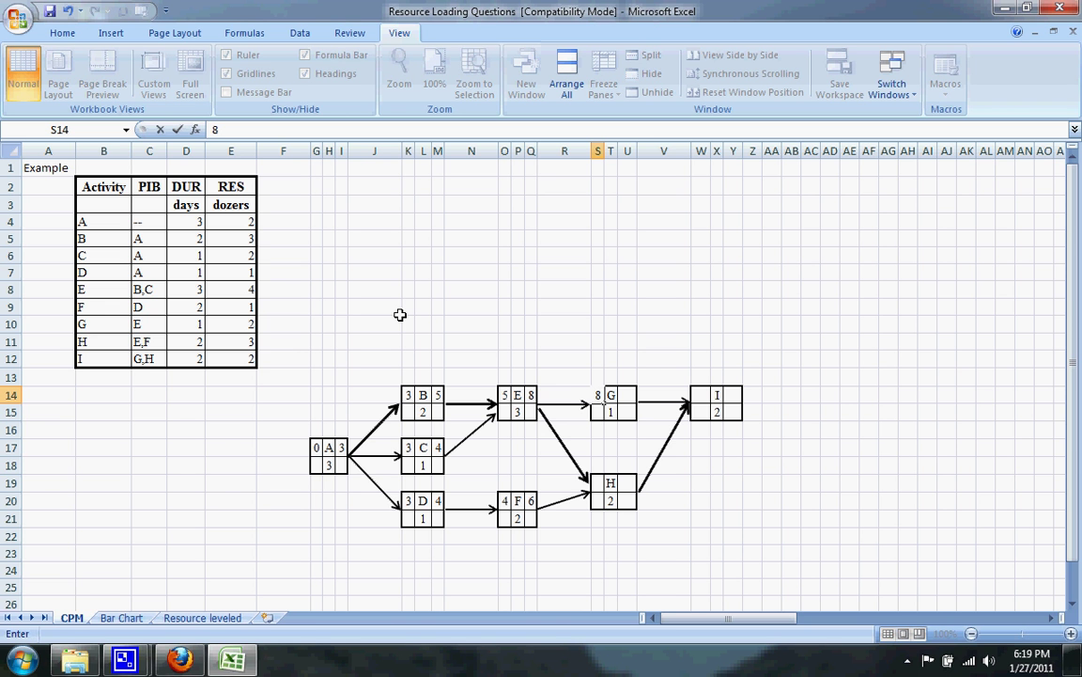
key(Tab)
key(Tab)
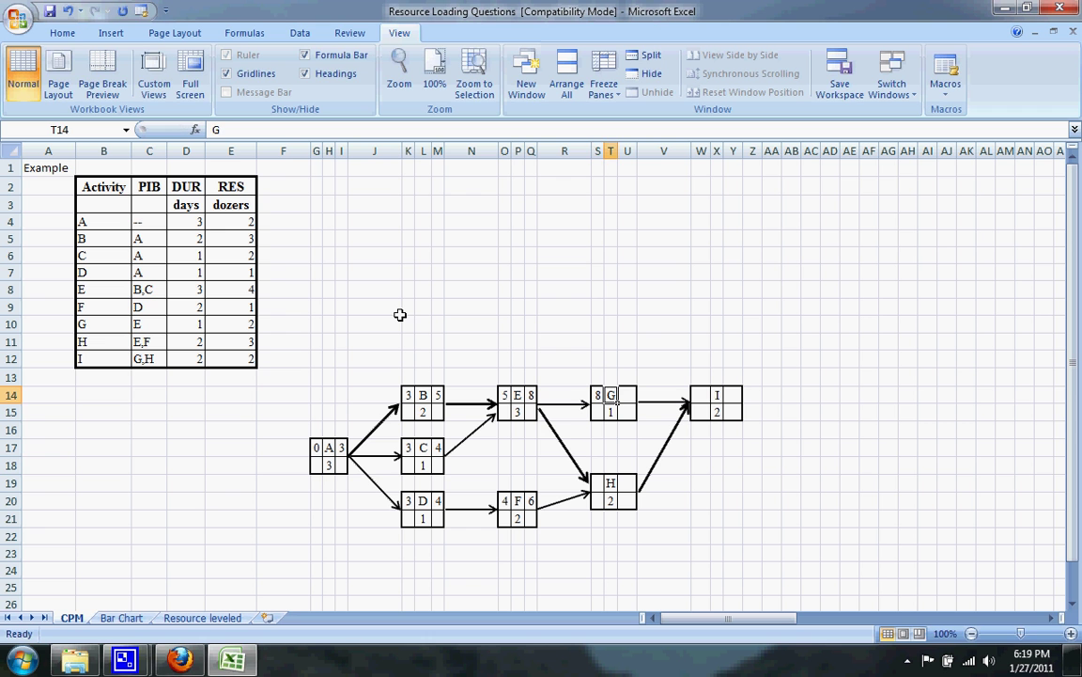
text(9)
key(Return)
Step: Fill in activity H's early start as 8 in cell S19 and its early finish as 10 in cell U19
key(Down)
key(Down)
key(Down)
key(Left)
key(Down)
key(Left)
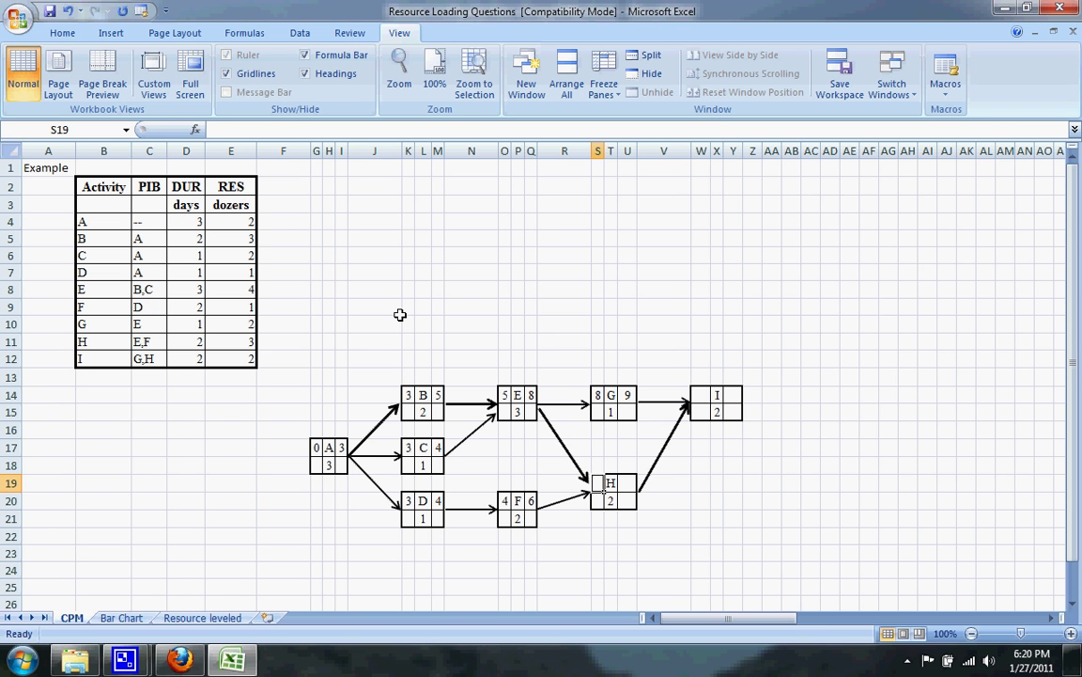
text(8)
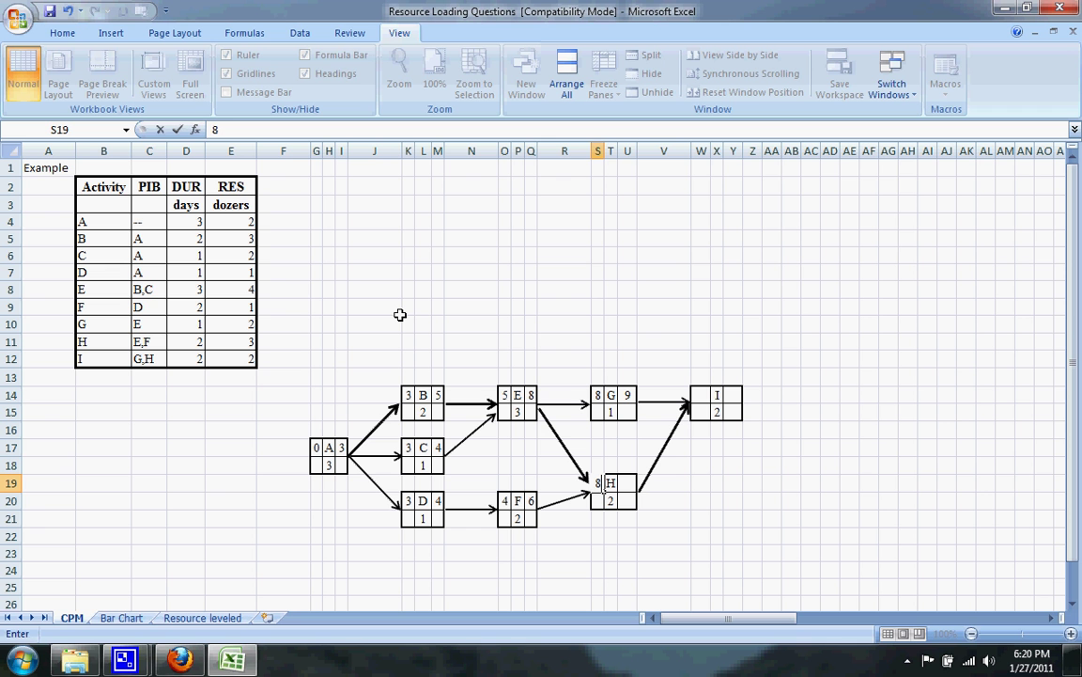
key(Tab)
key(Tab)
text(1)
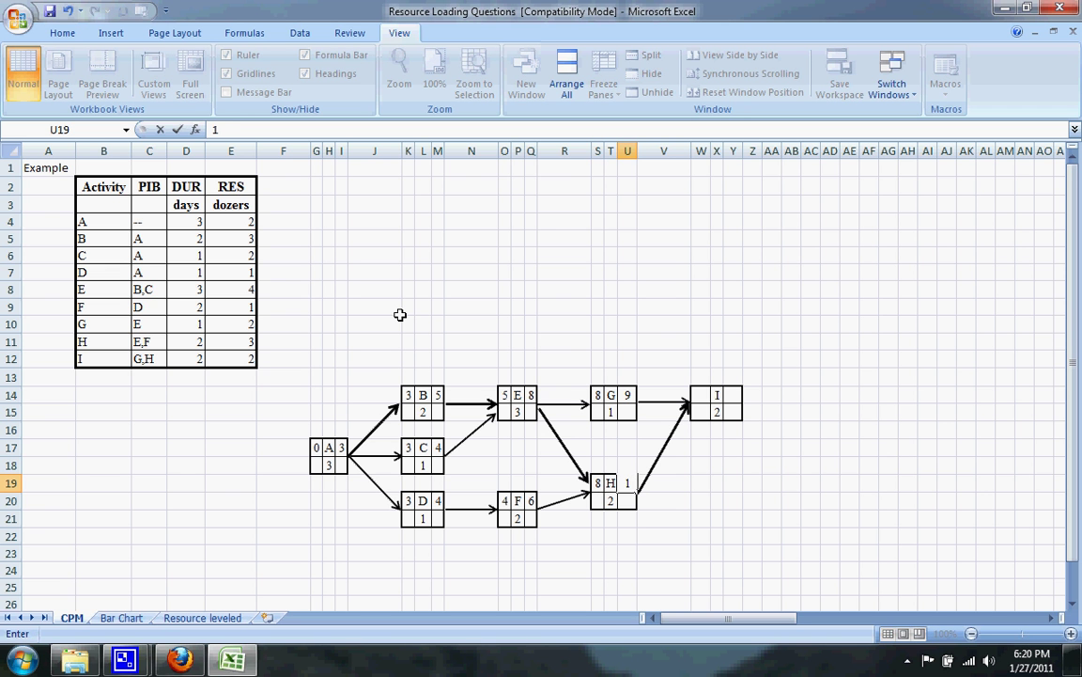
text(0)
key(Tab)
Step: Fill in activity I's early start as 10 in cell W14 and its early finish as 12 in cell Y14
key(Tab)
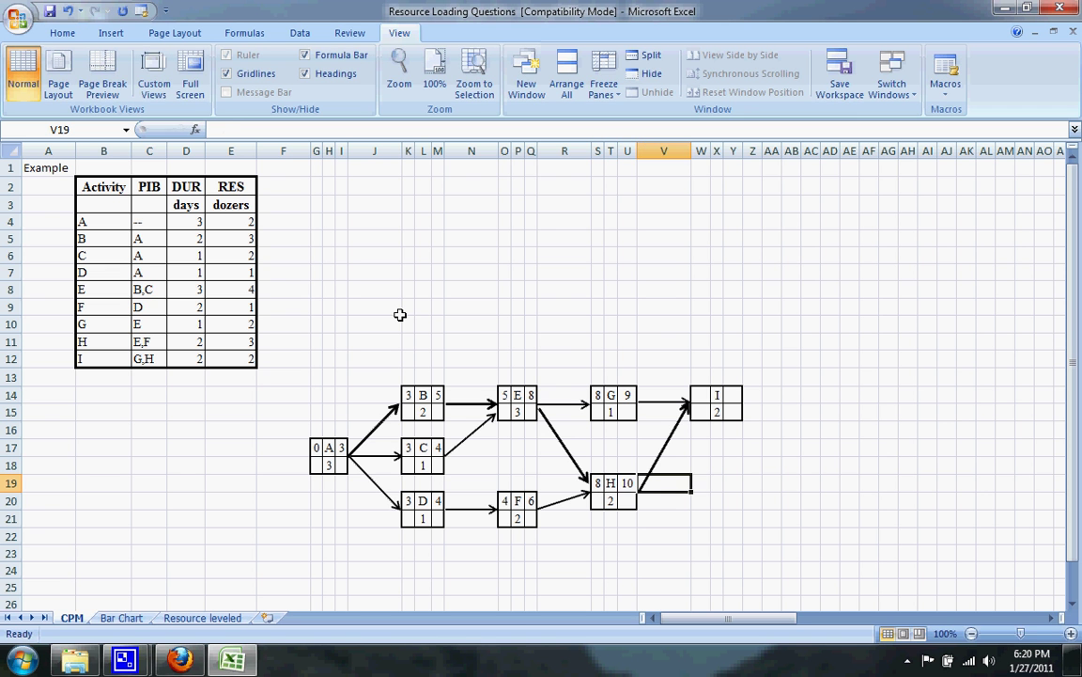
key(Up)
key(Up)
key(Up)
key(Up)
key(Up)
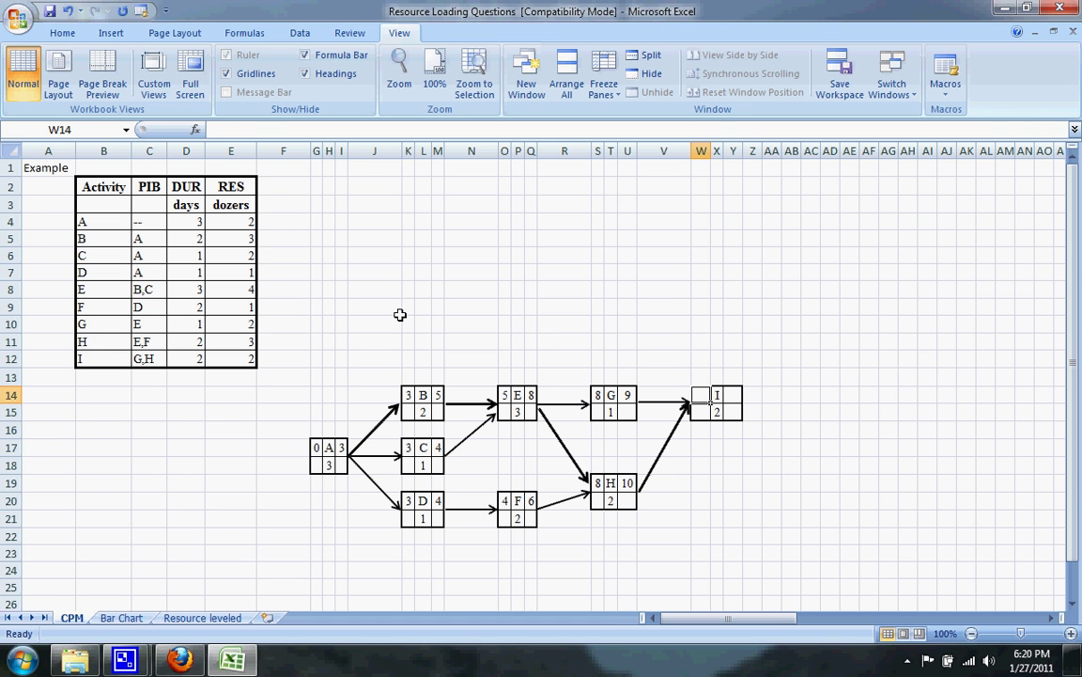
text(10)
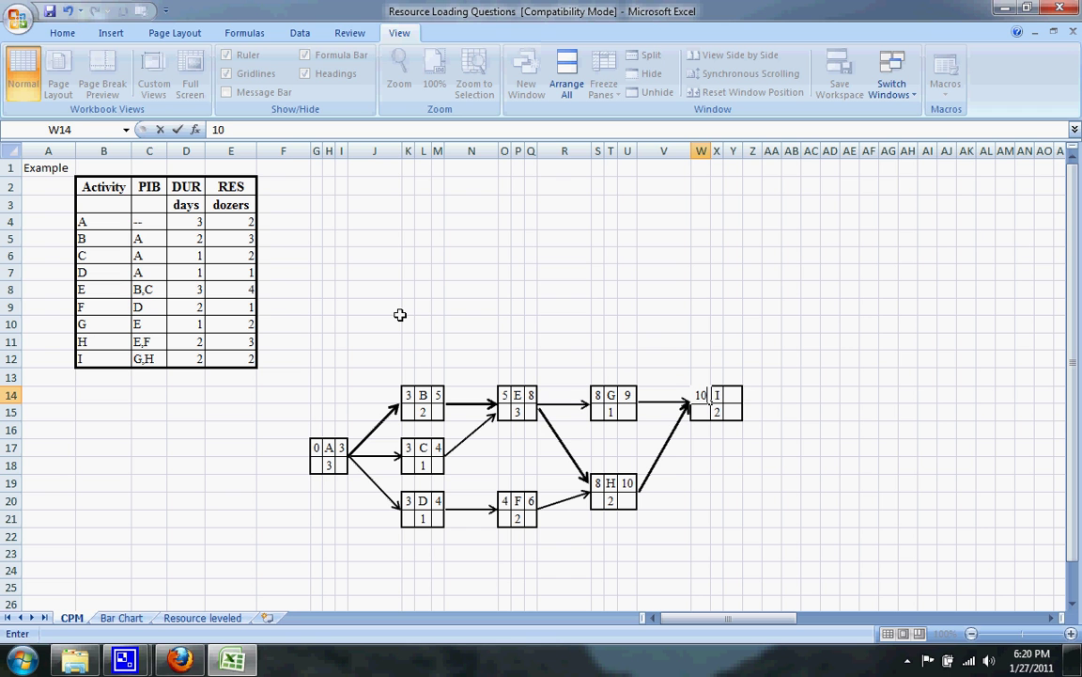
key(Tab)
key(Tab)
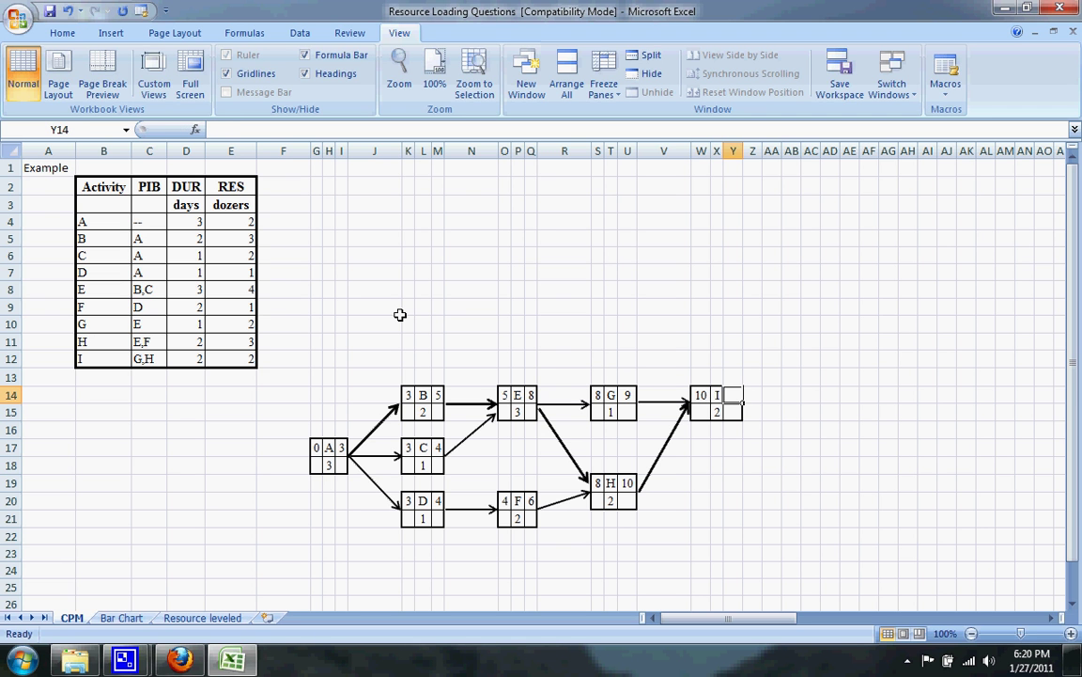
text(12)
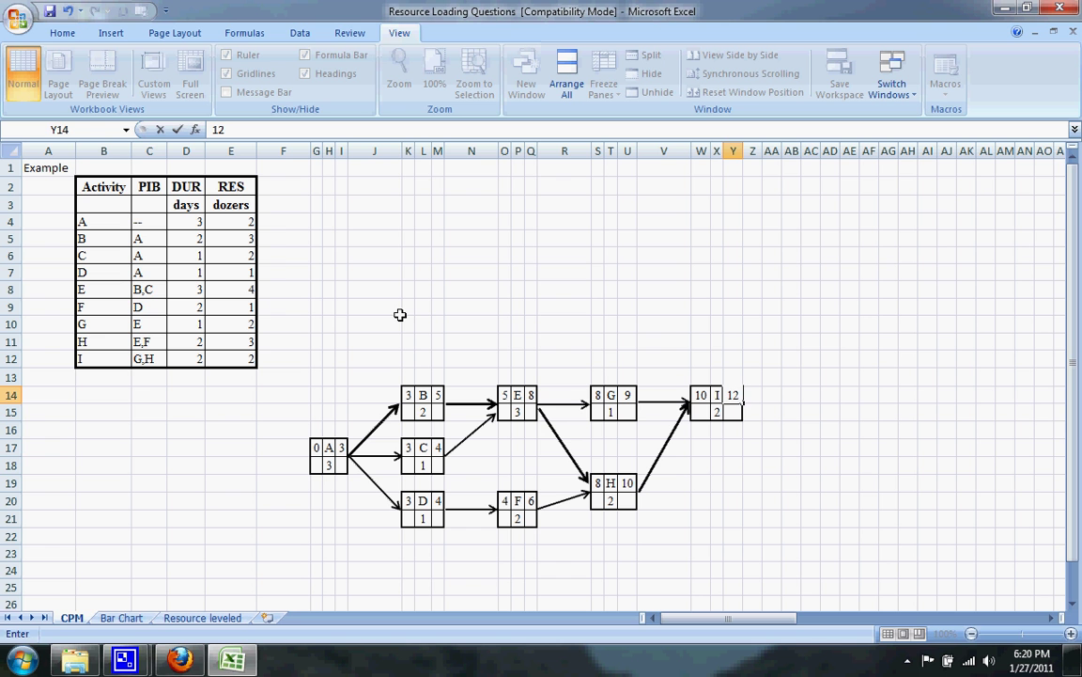
key(Return)
Step: Begin the backward pass by entering activity I's late finish of 12 in Y15 and late start of 10 in W15
text(12)
key(Return)
key(Return)
key(Up)
key(Up)
key(Left)
key(Left)
text(10)
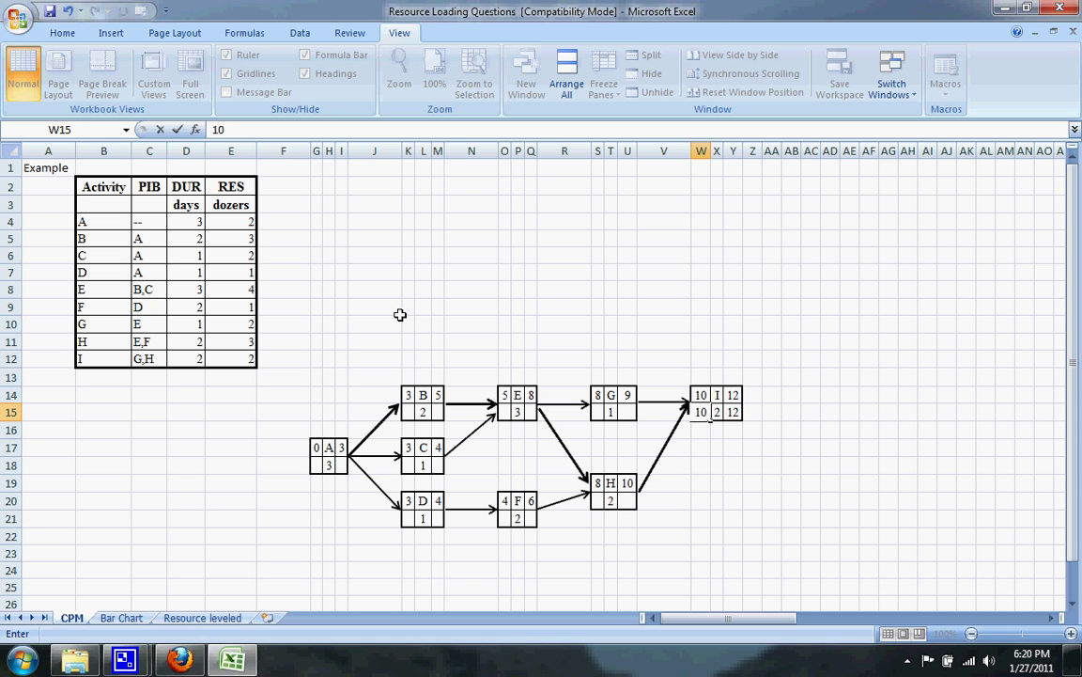
key(Right)
key(Left)
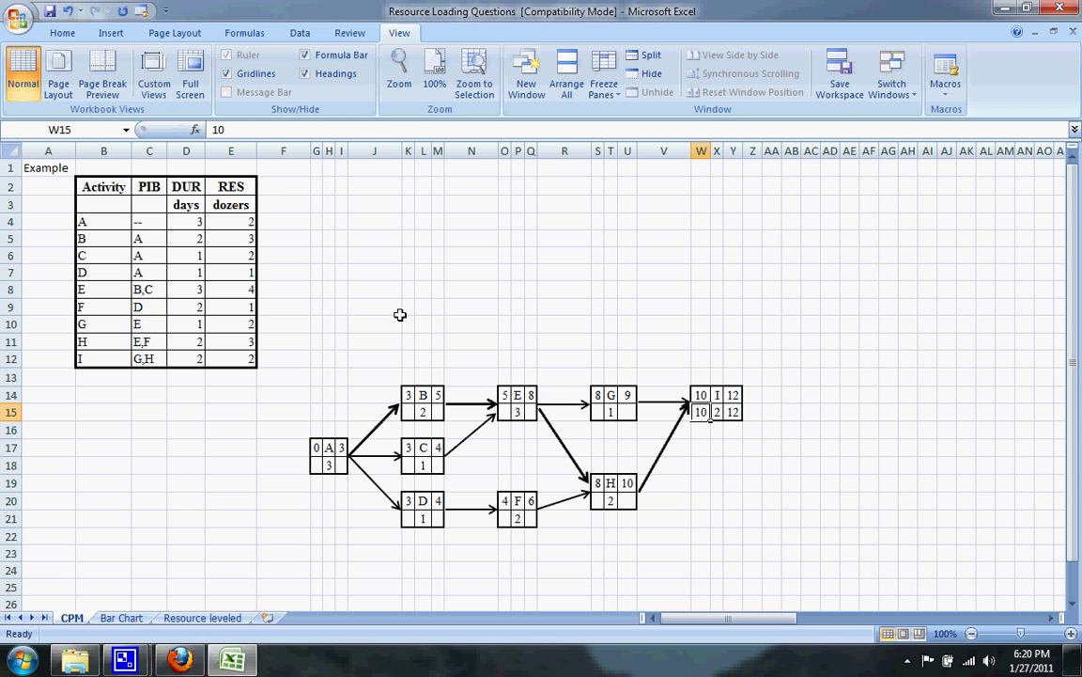
key(Right)
key(Left)
key(Right)
key(Left)
key(Left)
key(Right)
Step: Enter 10 as activity G's late finish in cell U15
key(Down)
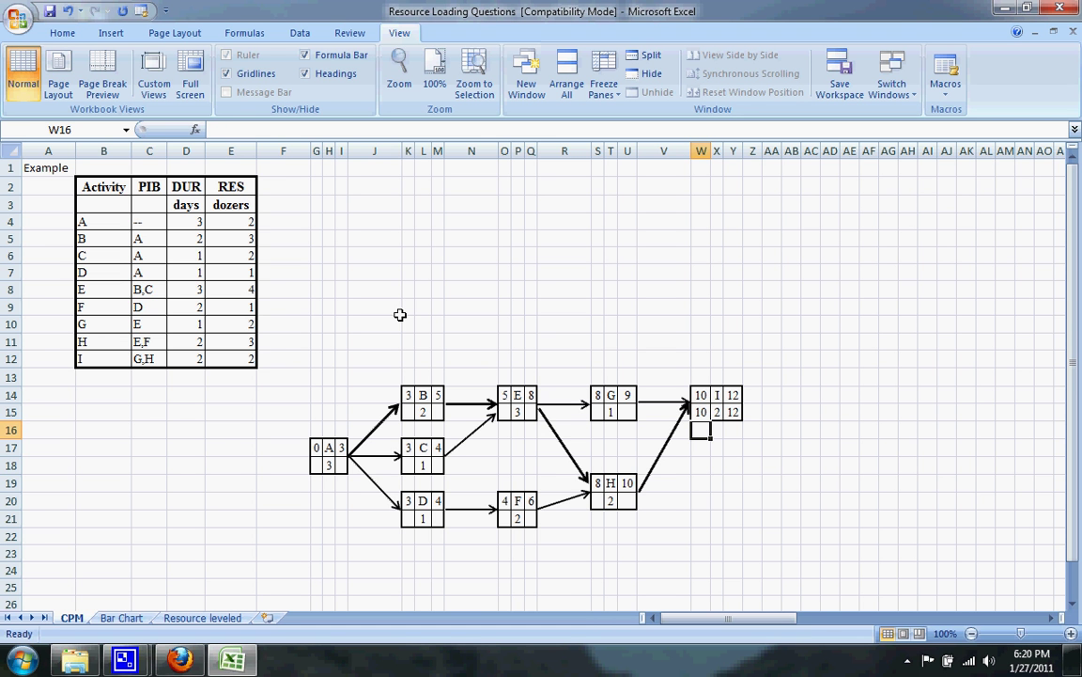
key(Left)
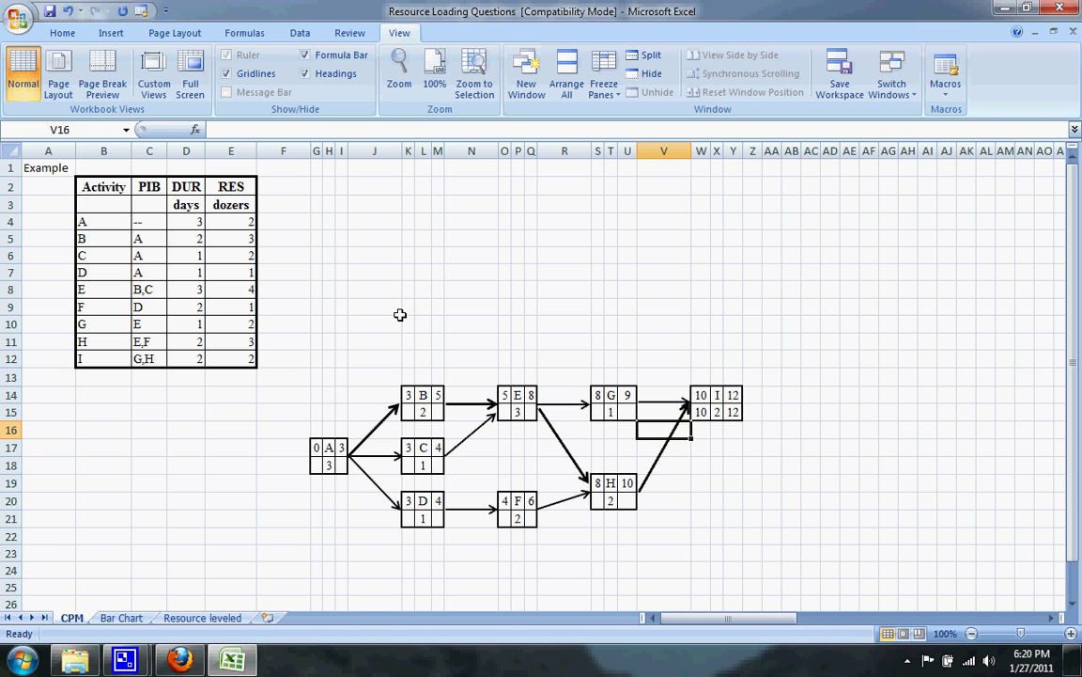
key(Left)
key(Up)
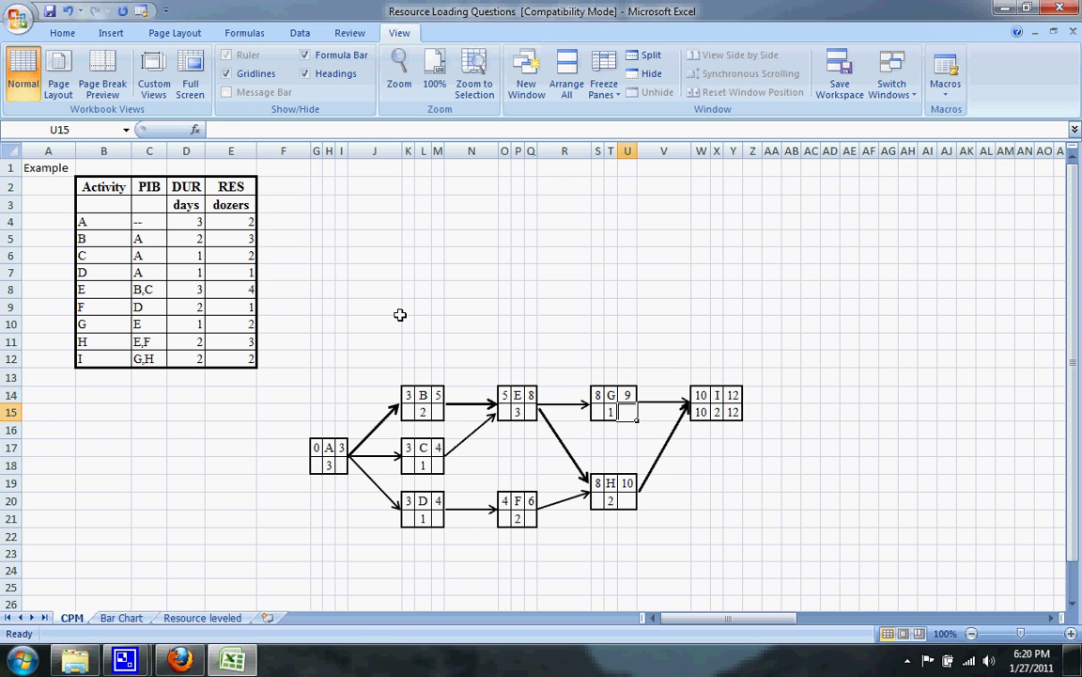
text(10)
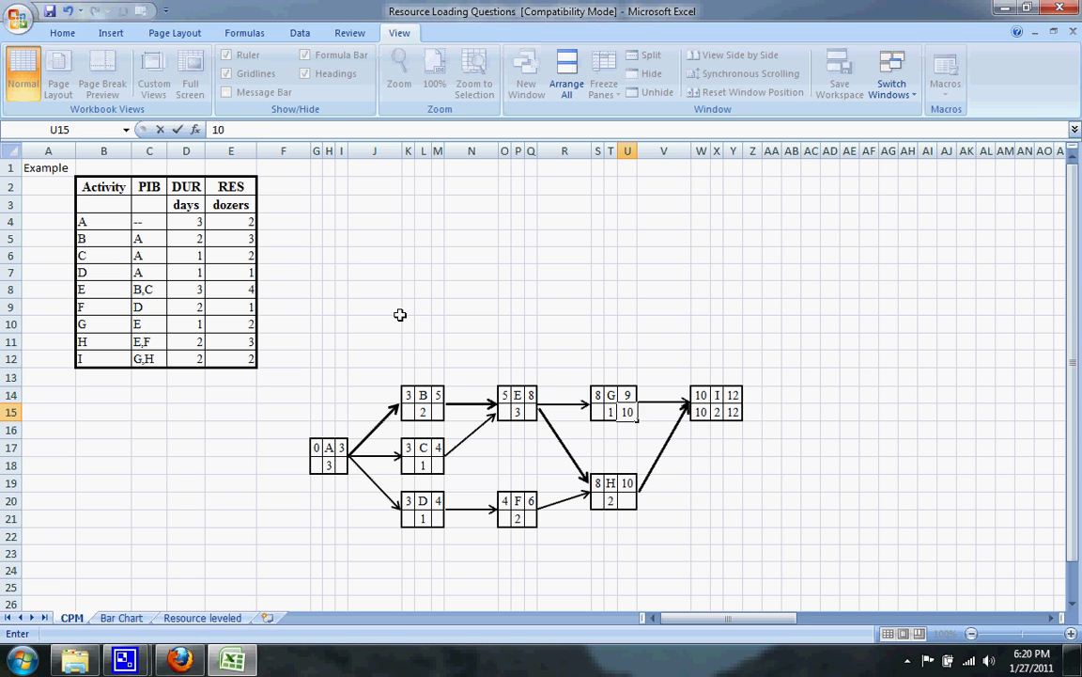
key(Return)
Step: Fill in activity H's late finish as 10 in cell U20 and its late start as 8 in cell S20
key(Down)
key(Down)
key(Down)
key(Down)
text(10)
key(Left)
key(Left)
text(8)
Step: Enter 9 as activity G's late start in cell S15
key(Up)
key(Up)
key(Up)
key(Up)
key(Up)
text(9)
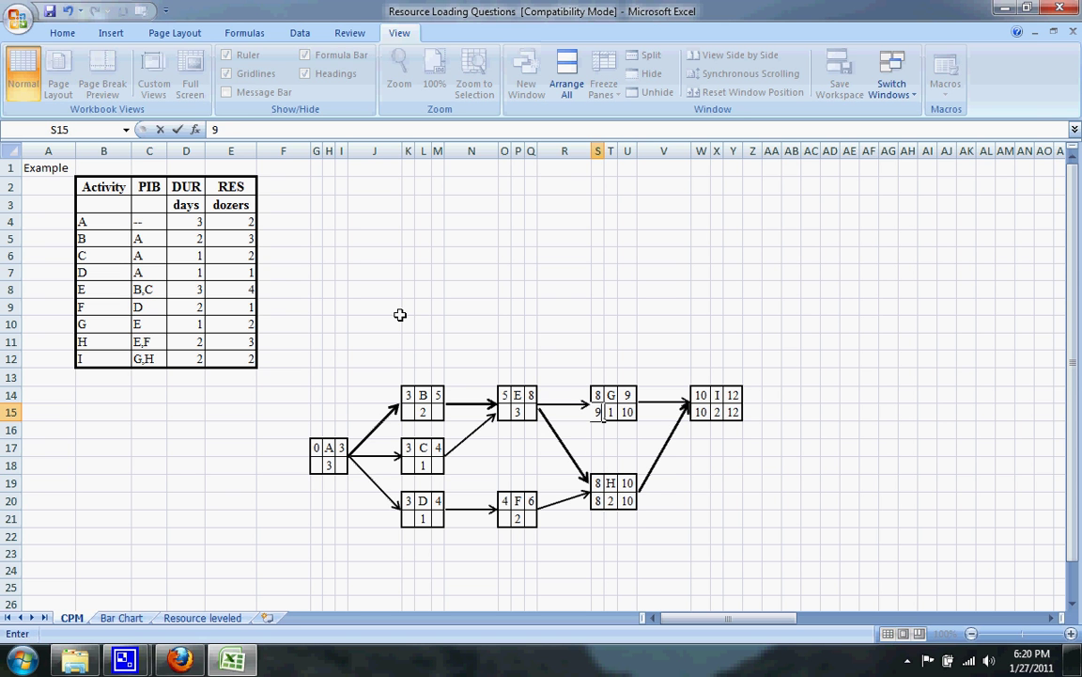
key(Down)
key(Down)
key(Down)
key(Down)
key(Down)
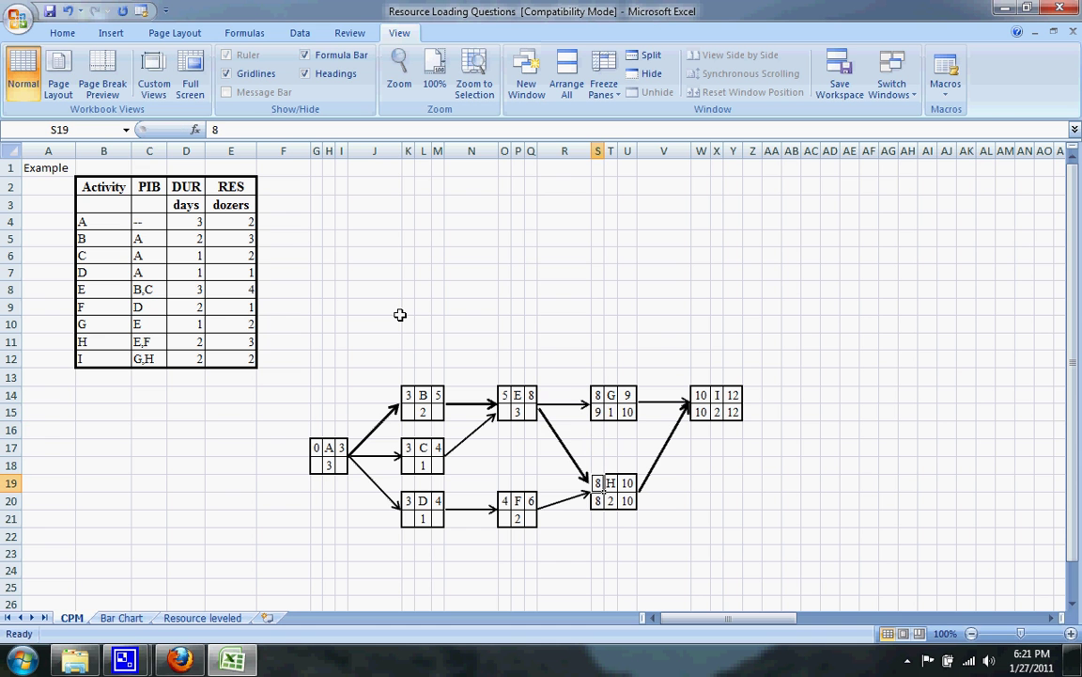
key(Right)
key(Left)
key(Left)
key(Right)
key(Left)
key(Up)
key(Up)
key(Up)
key(Up)
key(Down)
Step: Fill in activity F's late finish as 8 in cell Q21 and its late start as 6 in cell O21
key(Left)
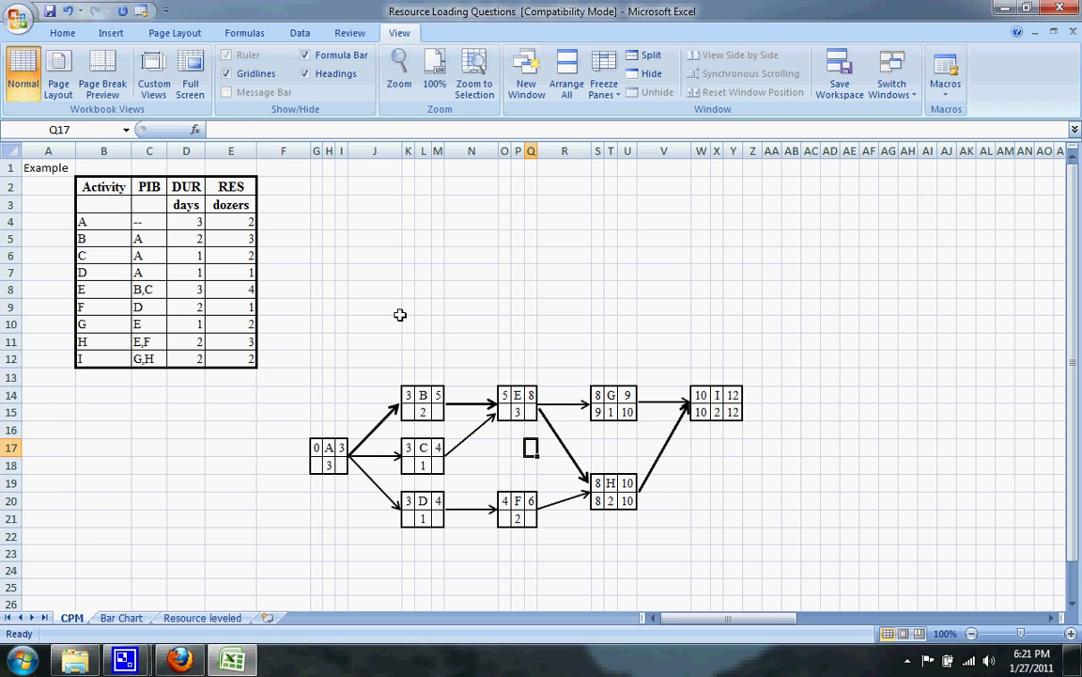
key(Down)
key(Down)
key(Down)
key(Down)
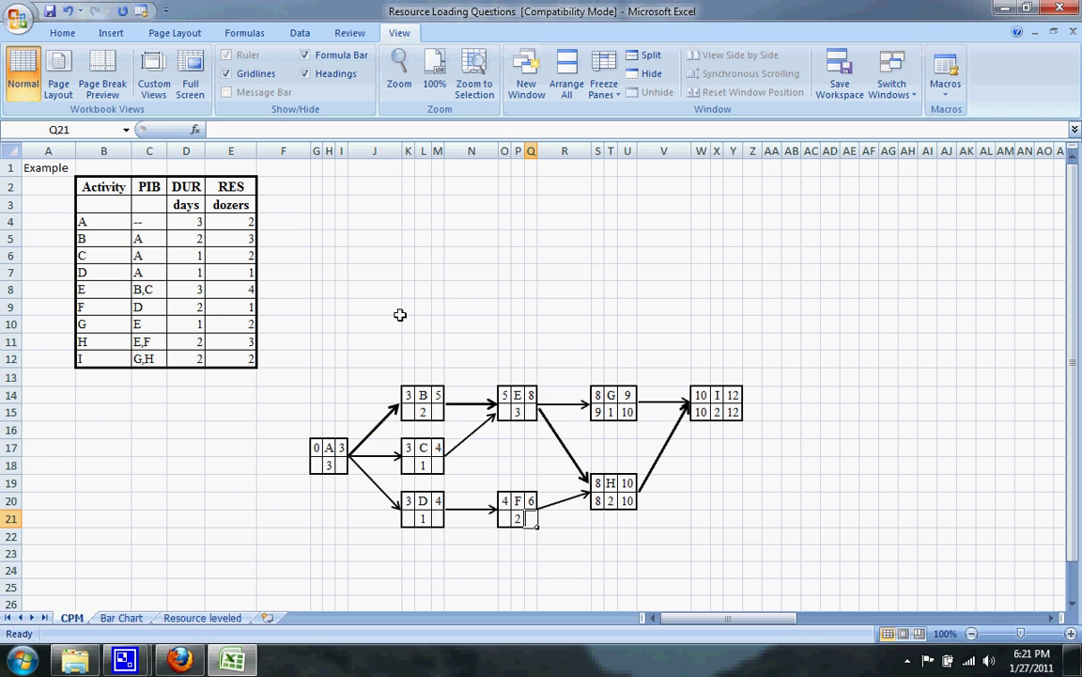
text(8)
key(Left)
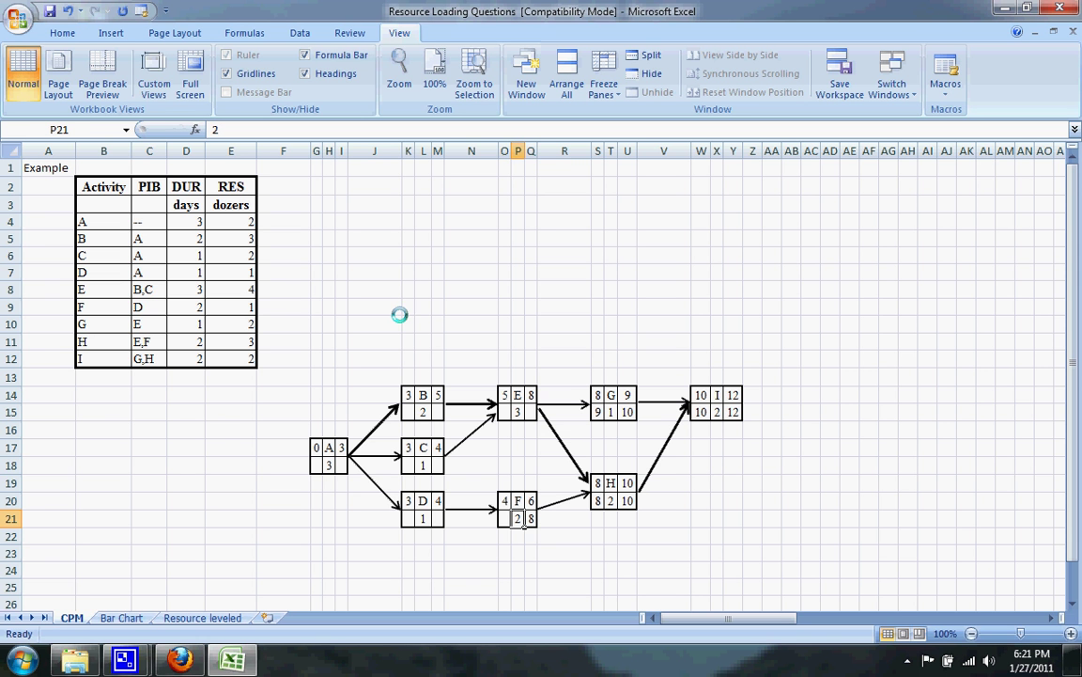
key(Left)
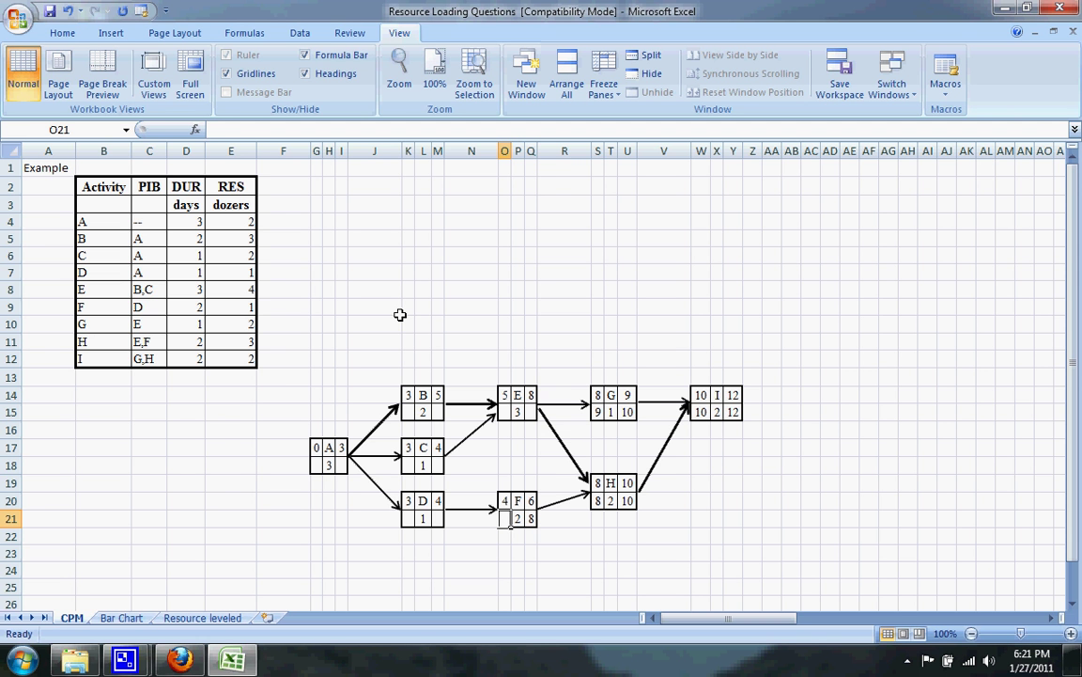
text(6)
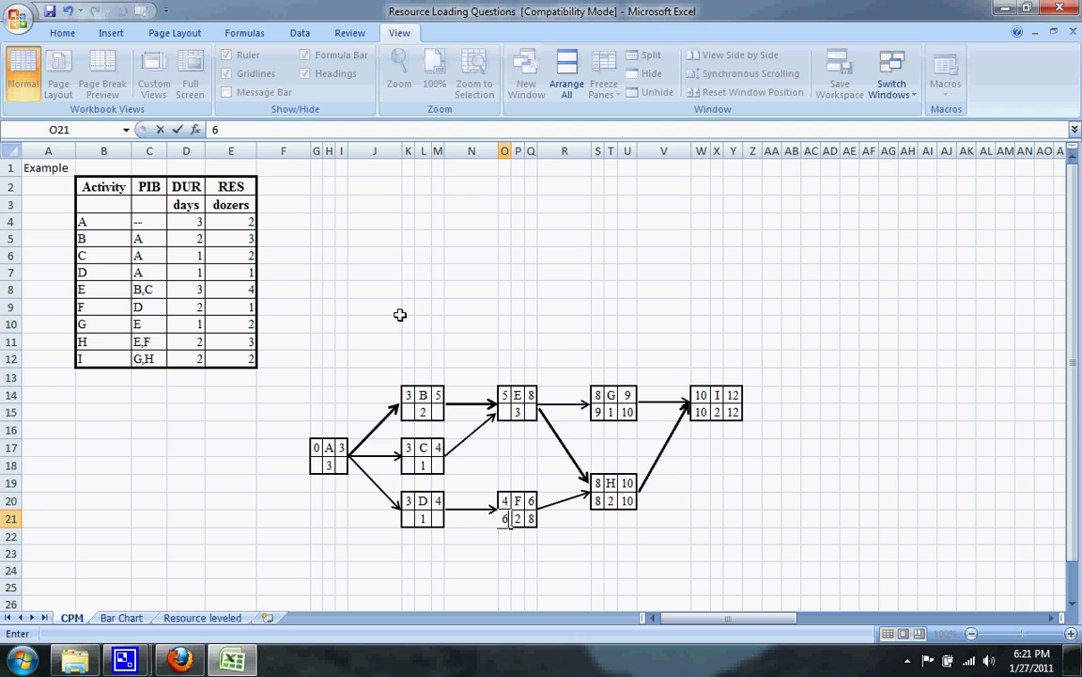
Step: Fill in activity E's late finish as 8 in cell Q15 and its late start as 5 in cell O15
key(Up)
key(Up)
key(Up)
key(Up)
key(Right)
key(Up)
key(Right)
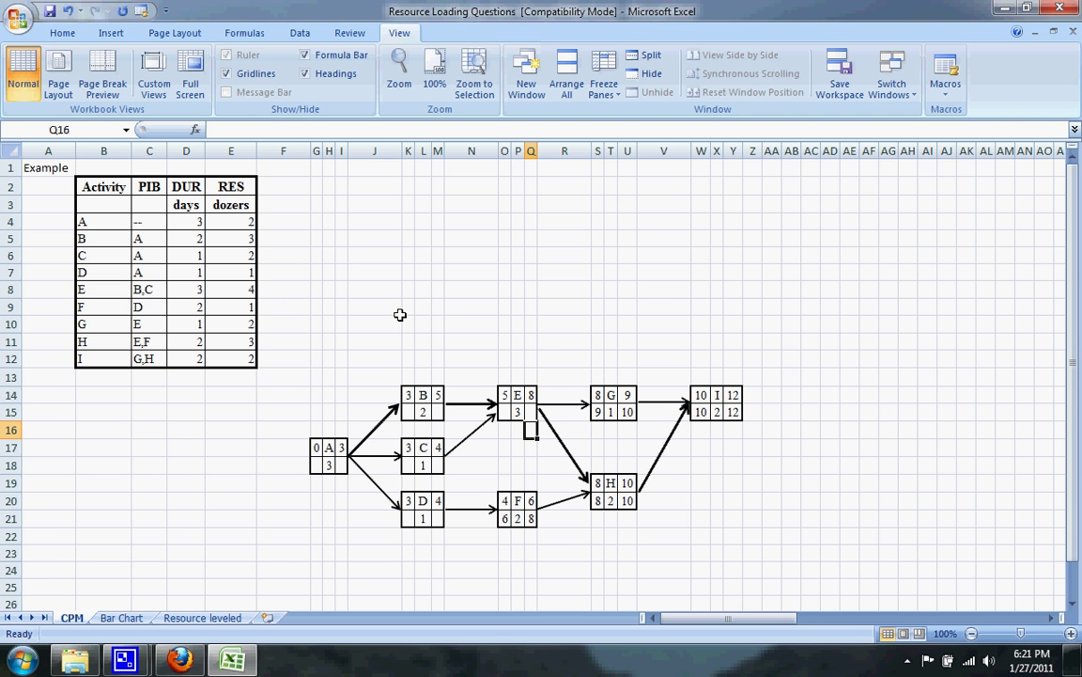
key(Up)
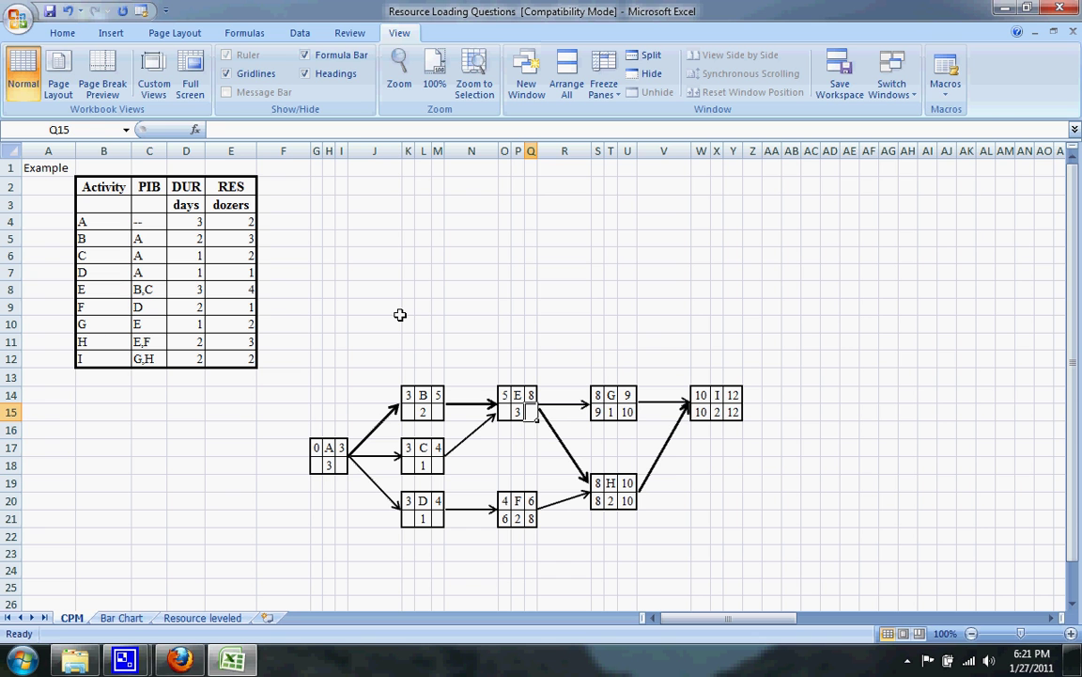
text(8)
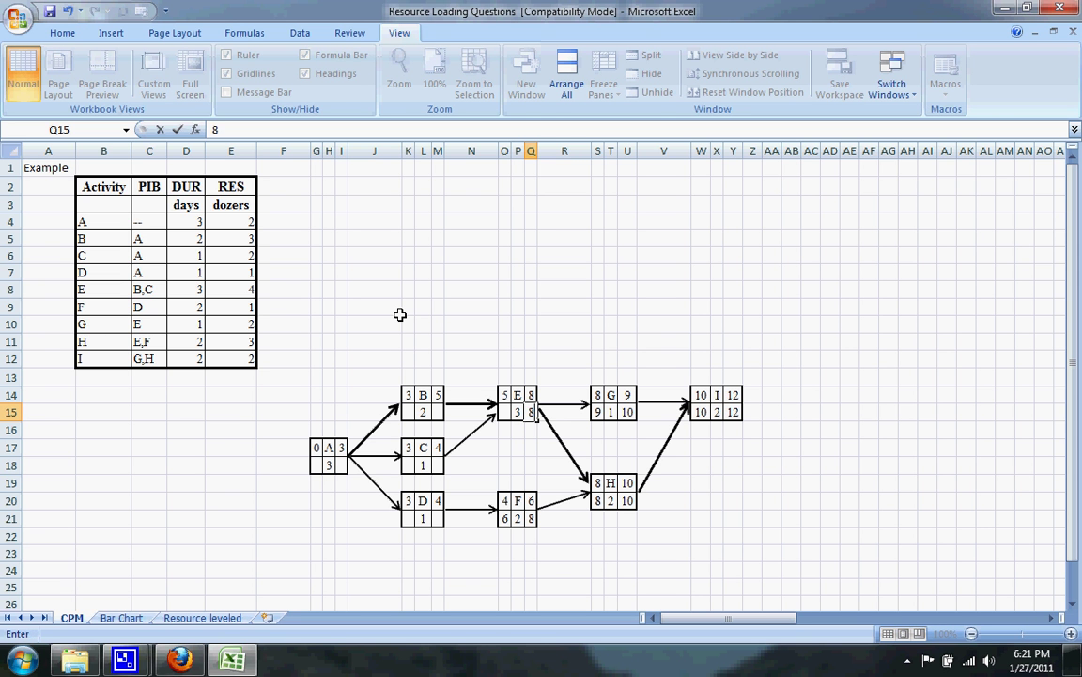
key(Left)
key(Left)
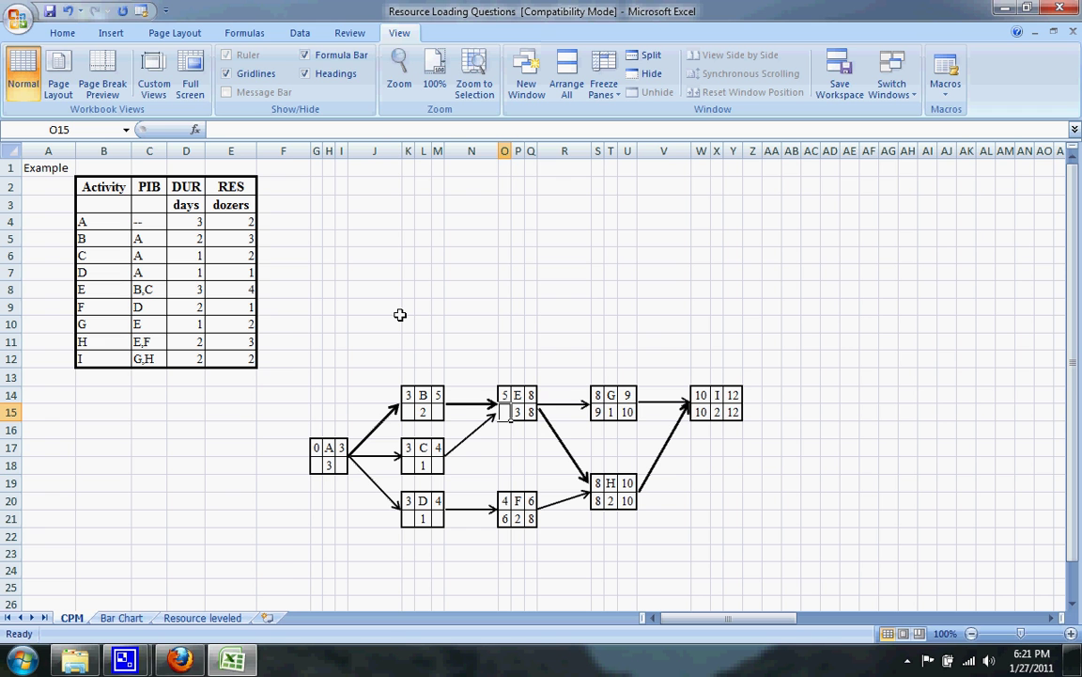
text(5)
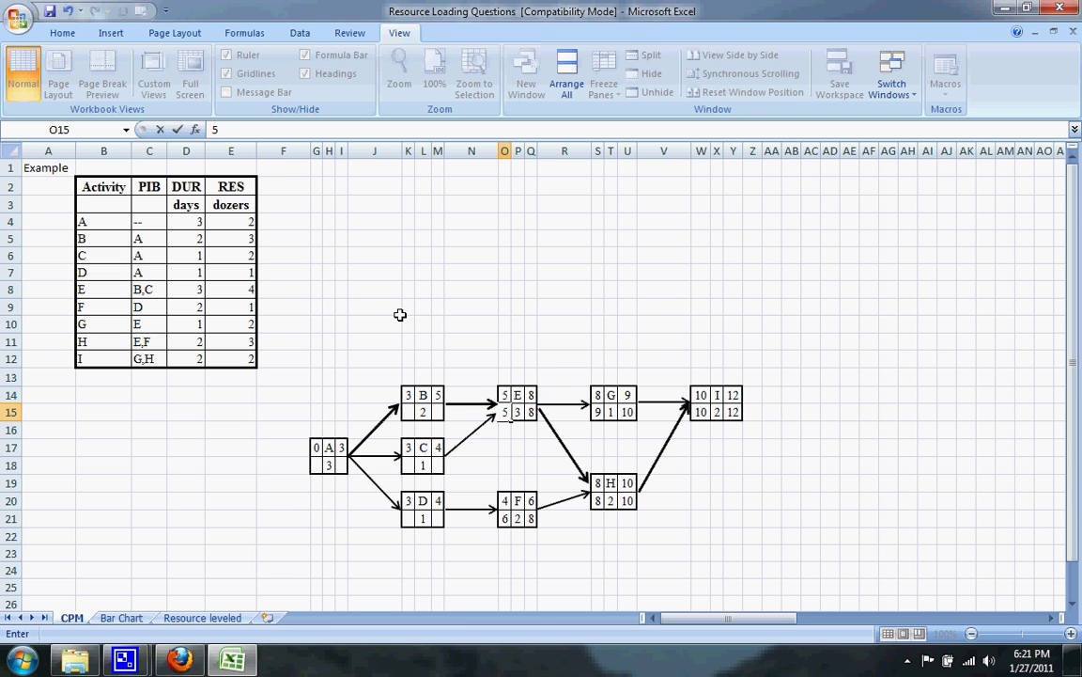
Step: Enter 5 as activity B's late finish in cell M15
key(Left)
key(Down)
key(Down)
key(Up)
key(Left)
key(Up)
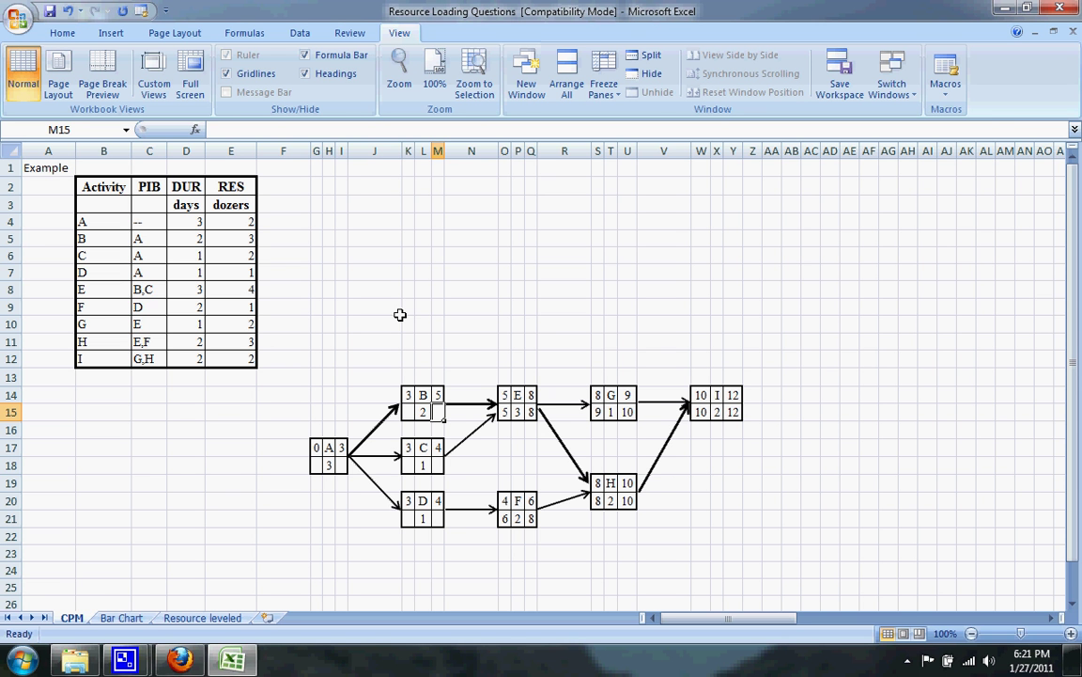
key(Right)
key(Right)
key(Left)
key(Left)
text(5)
Step: Enter 5 as activity C's late finish in cell M18
key(Down)
key(Down)
key(Down)
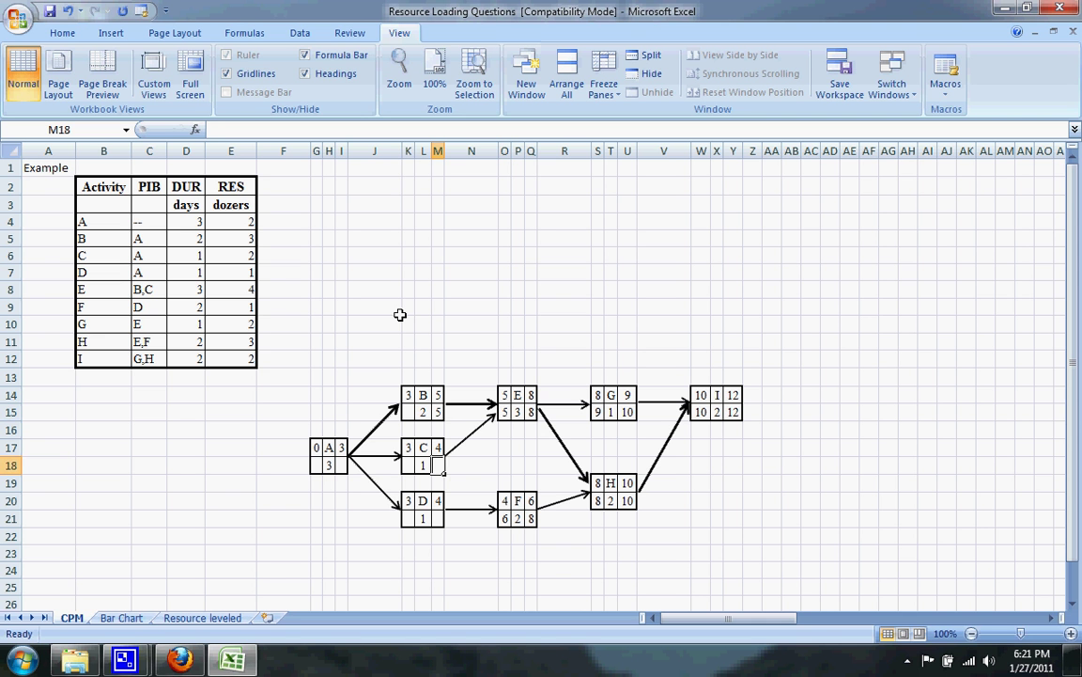
text(5)
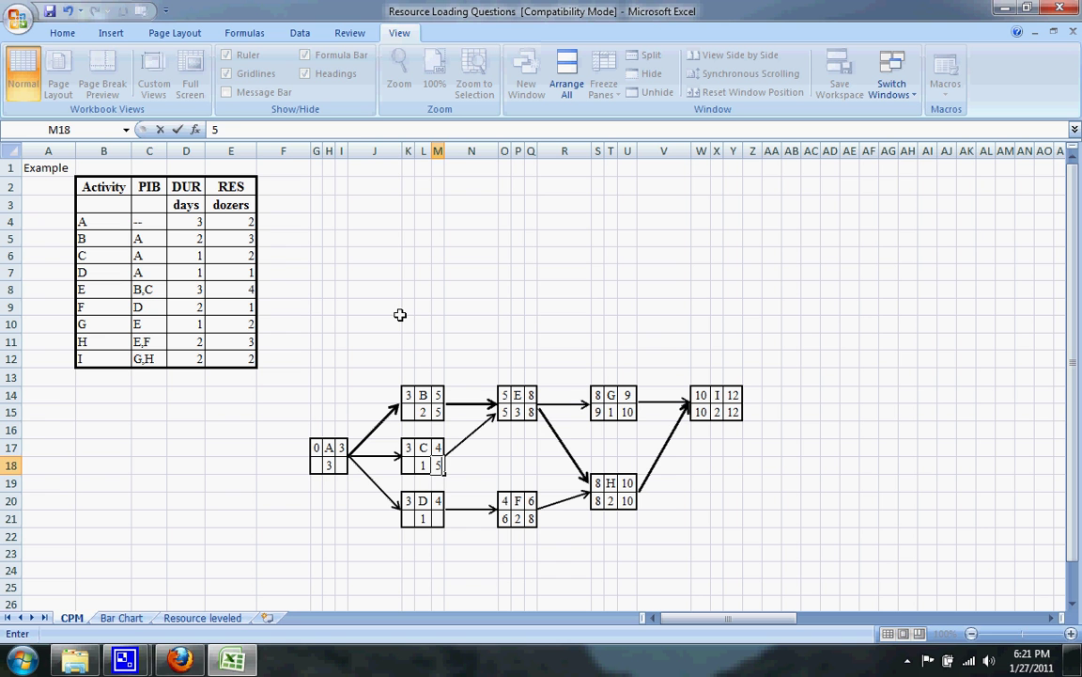
Step: Fill in activity D's late finish as 6 in cell M21 and its late start as 5 in cell K21
key(Up)
key(Up)
key(Up)
key(Down)
key(Down)
key(Down)
key(Down)
key(Down)
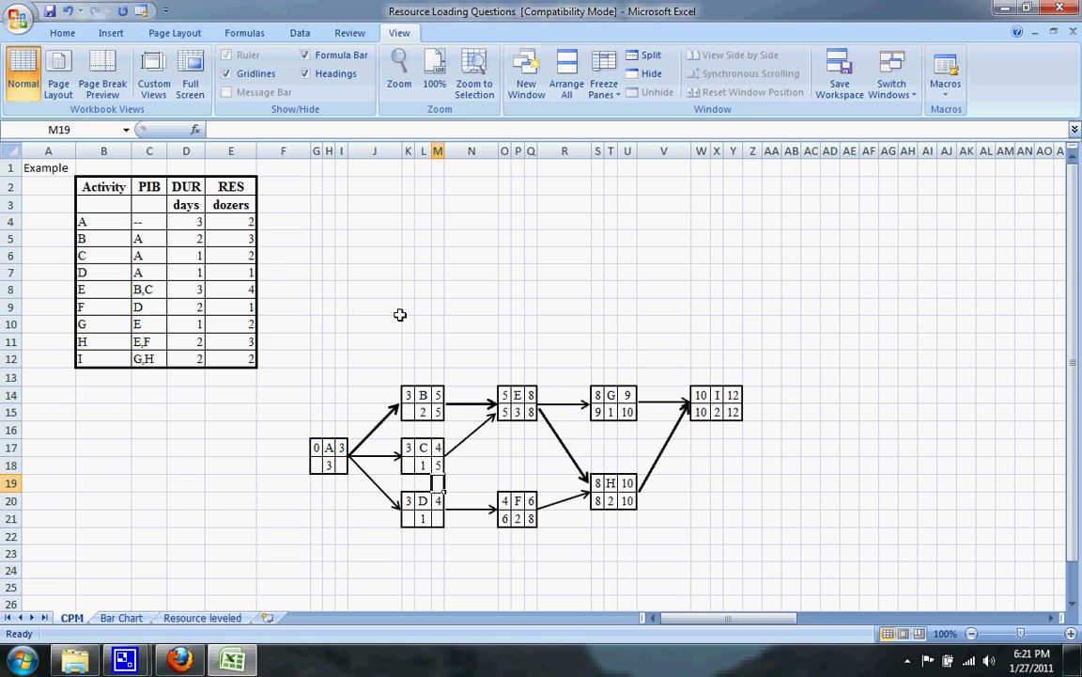
key(Down)
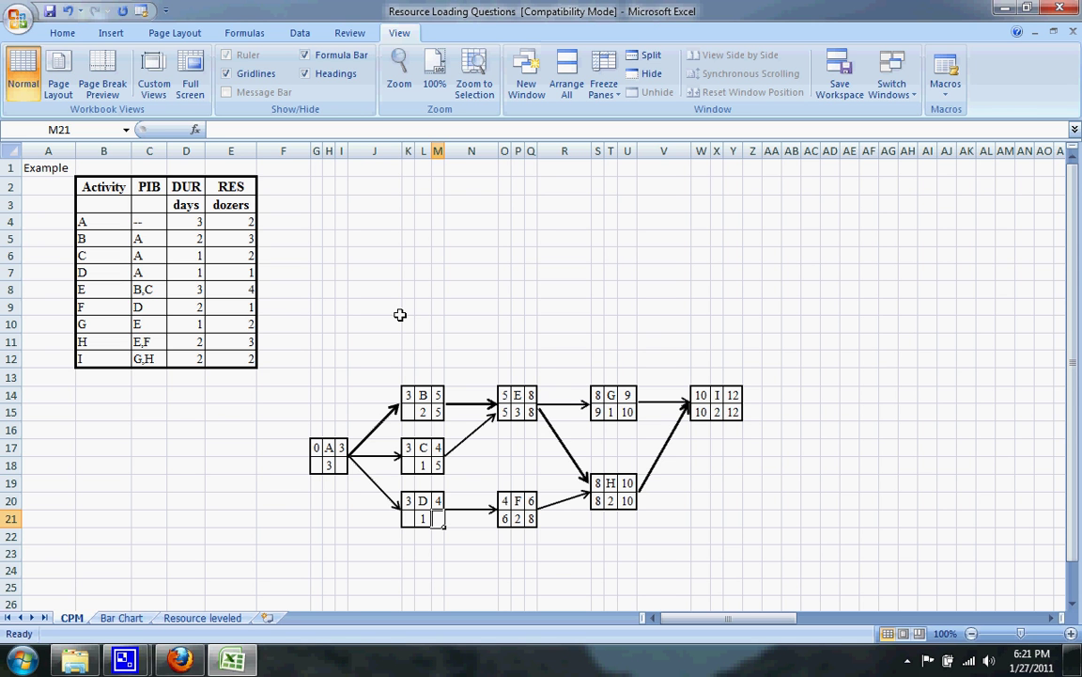
text(6)
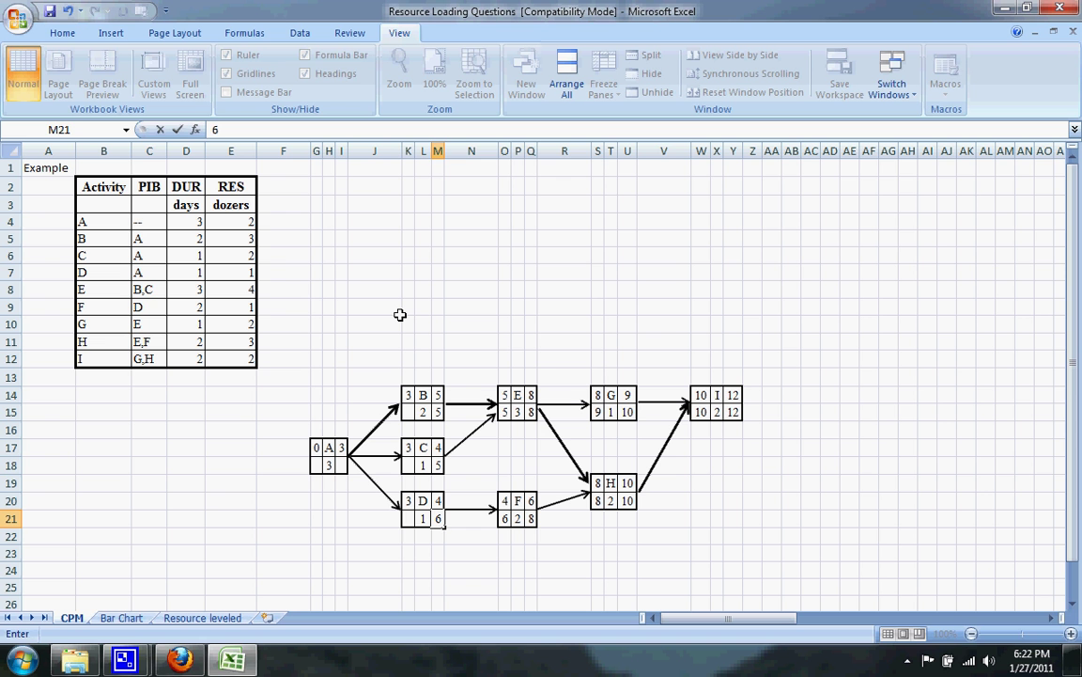
key(Left)
key(Left)
text(5)
Step: Enter the late starts of activities C and B as 4 in cell K18 and 3 in cell K15
key(Up)
key(Up)
key(Up)
text(4)
key(Up)
key(Up)
key(Up)
text(3)
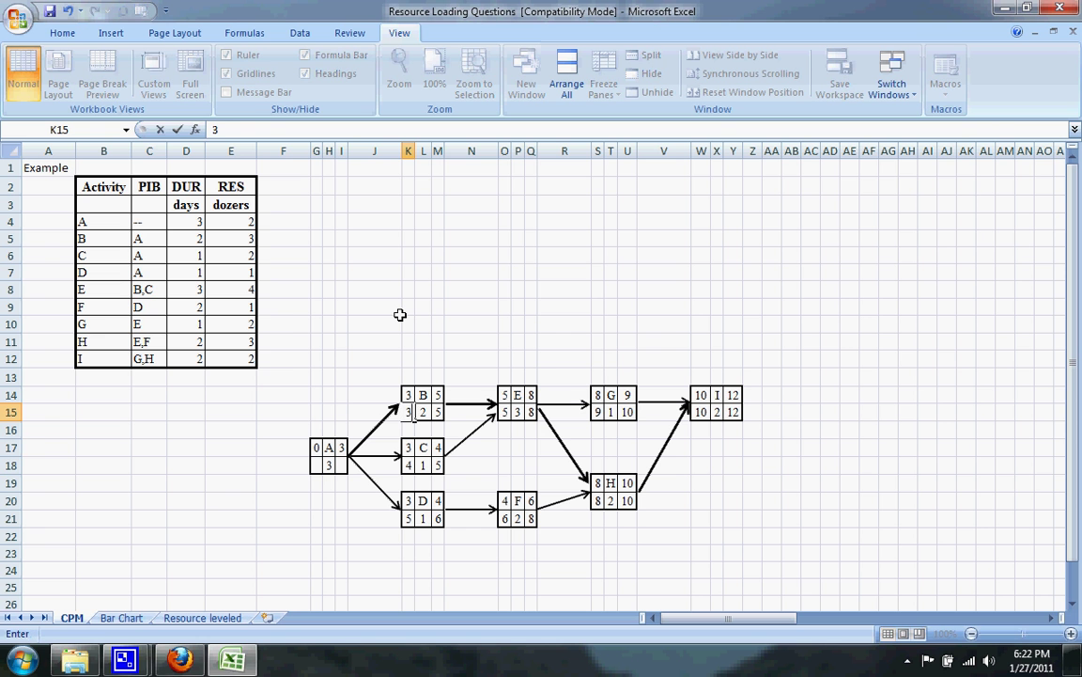
Step: Finish the backward pass by entering activity A's late finish of 3 in I18 and late start of 0 in G18
key(Down)
key(Down)
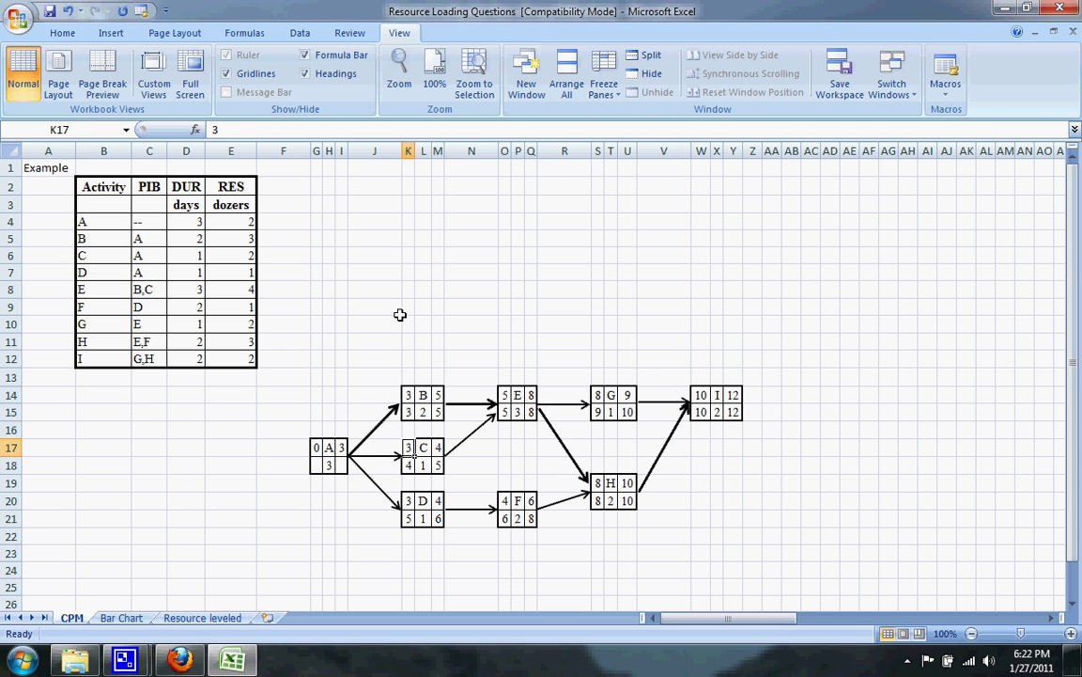
key(Up)
key(Left)
key(Left)
key(Down)
key(Down)
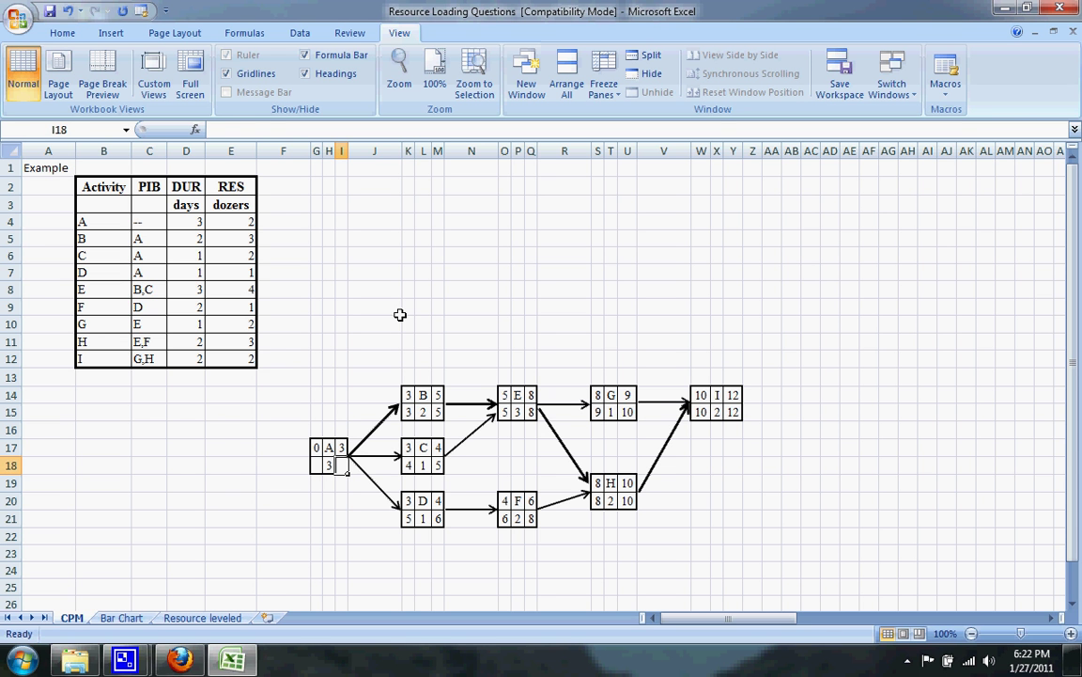
text(33)
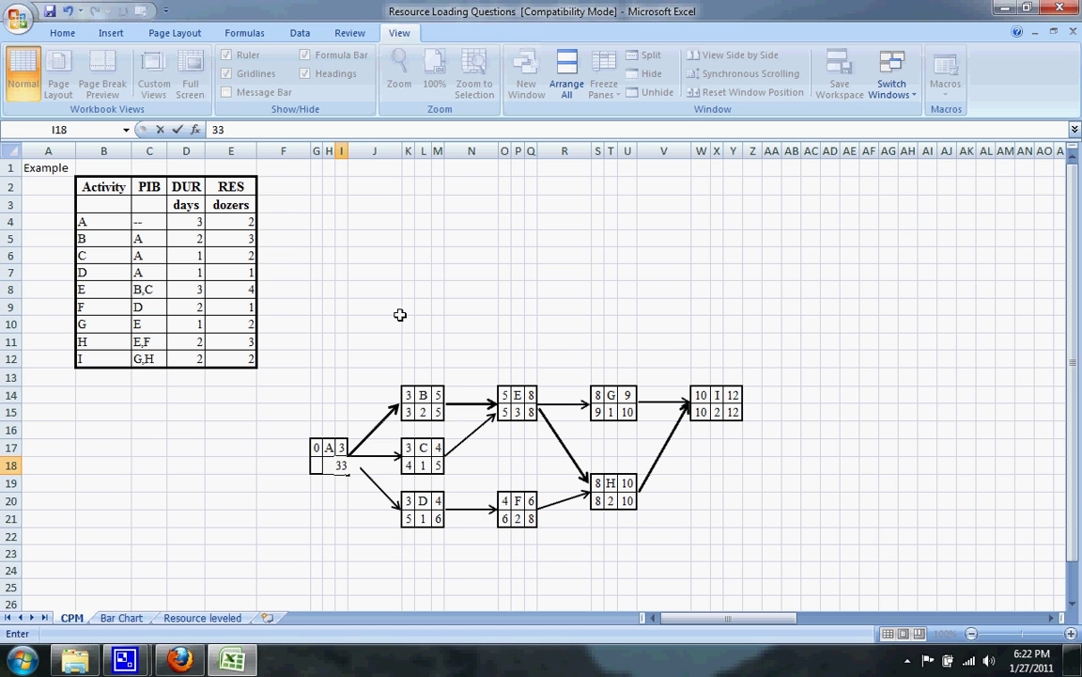
key(Left)
key(Left)
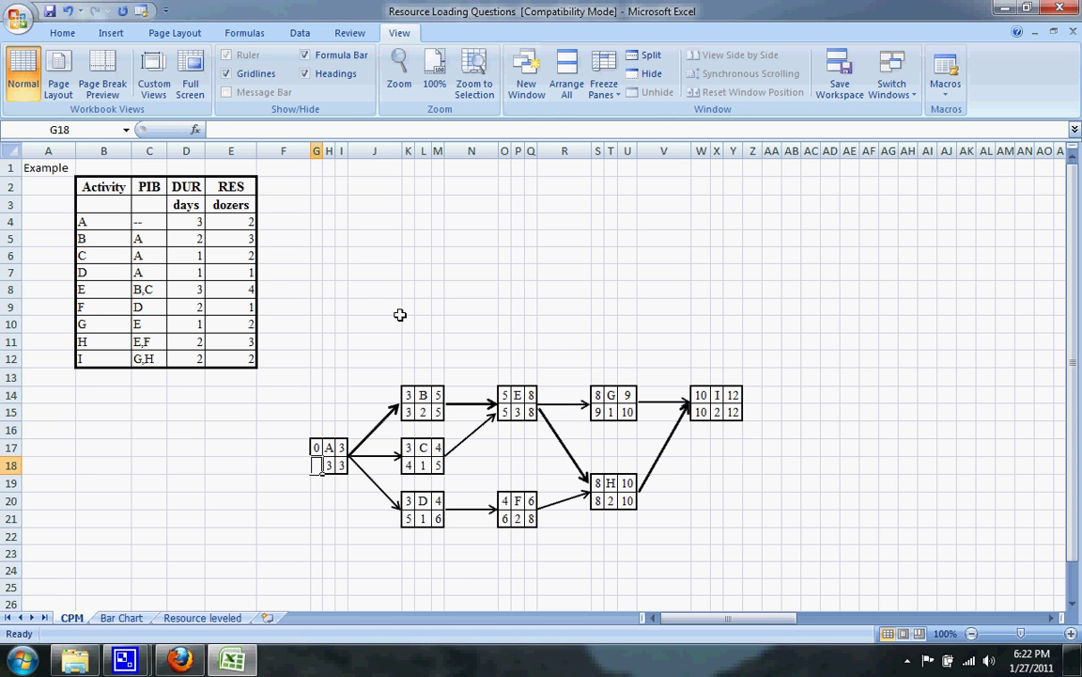
text(0)
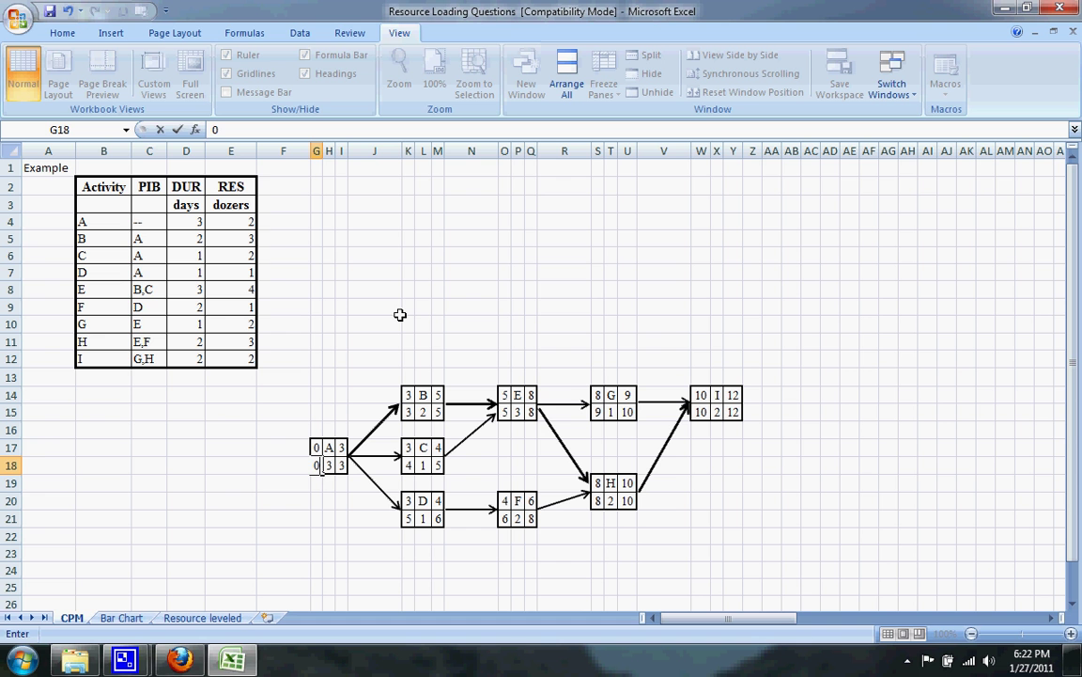
key(Return)
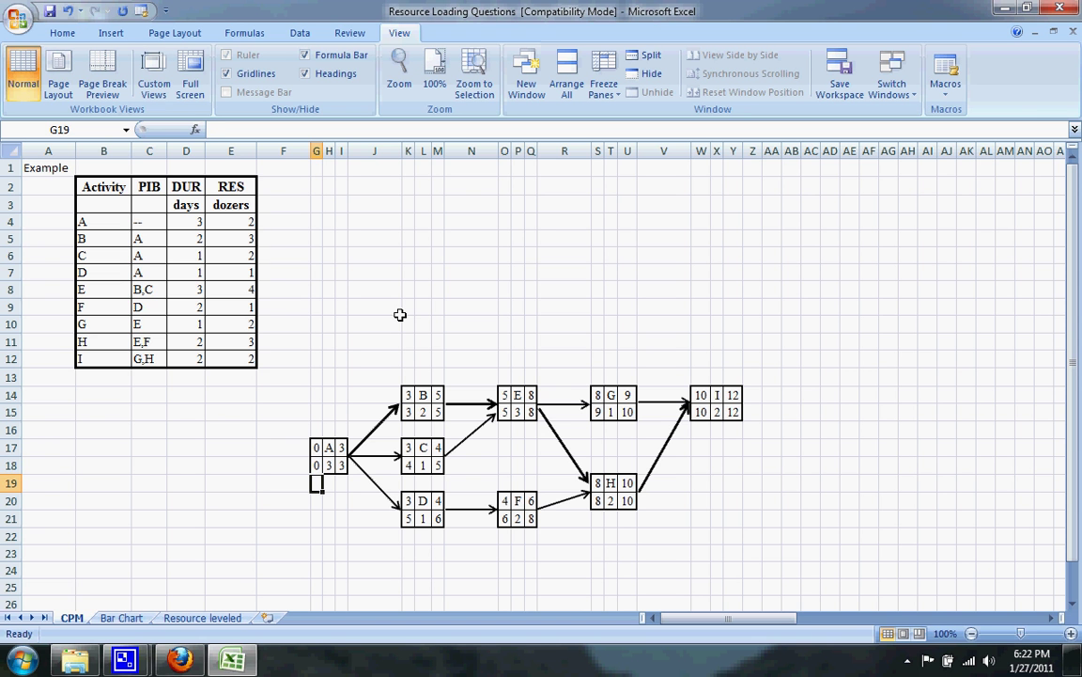
Step: Colour the critical path arrows A–B, B–E, E–H and H–I solid red
click(370, 438)
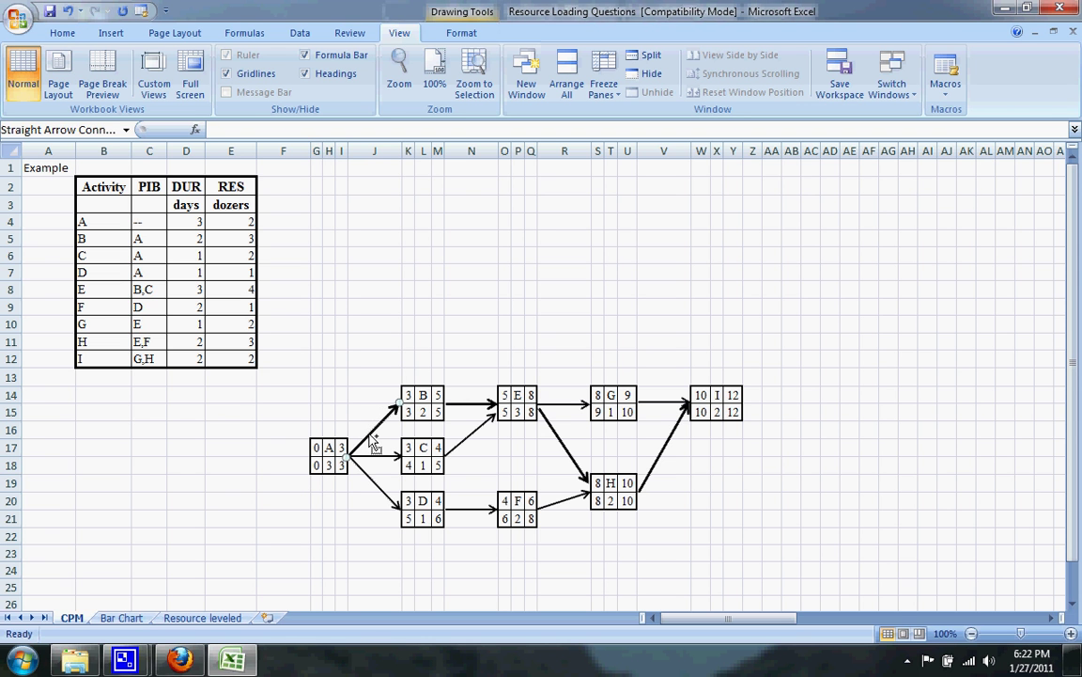
shift+click(470, 410)
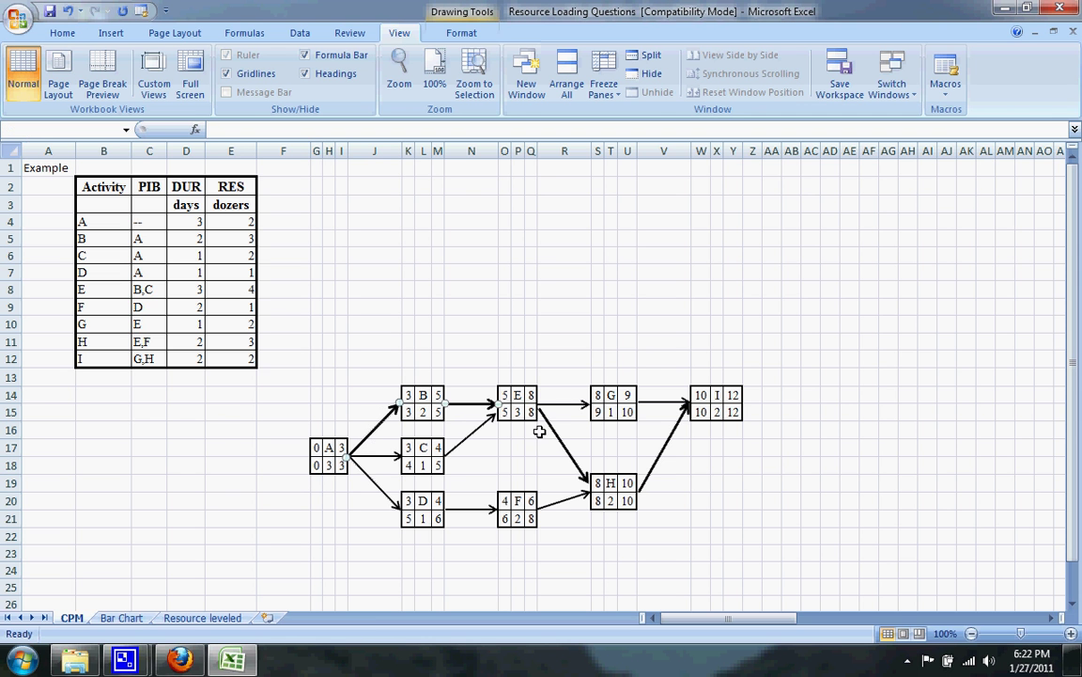
shift+click(667, 451)
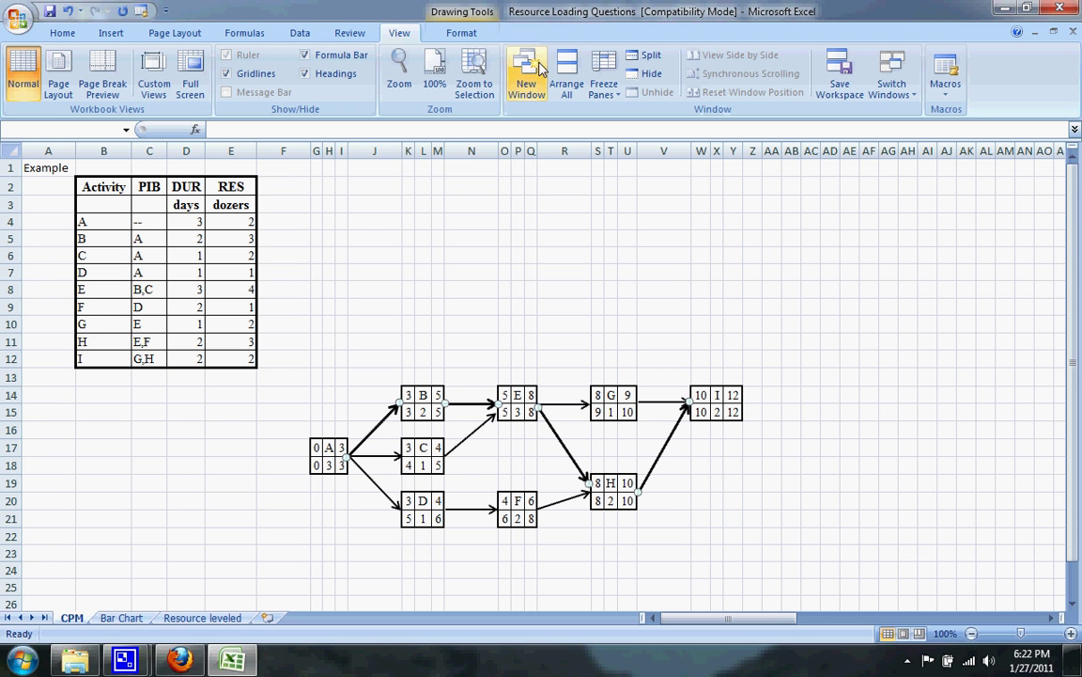
right_click(669, 448)
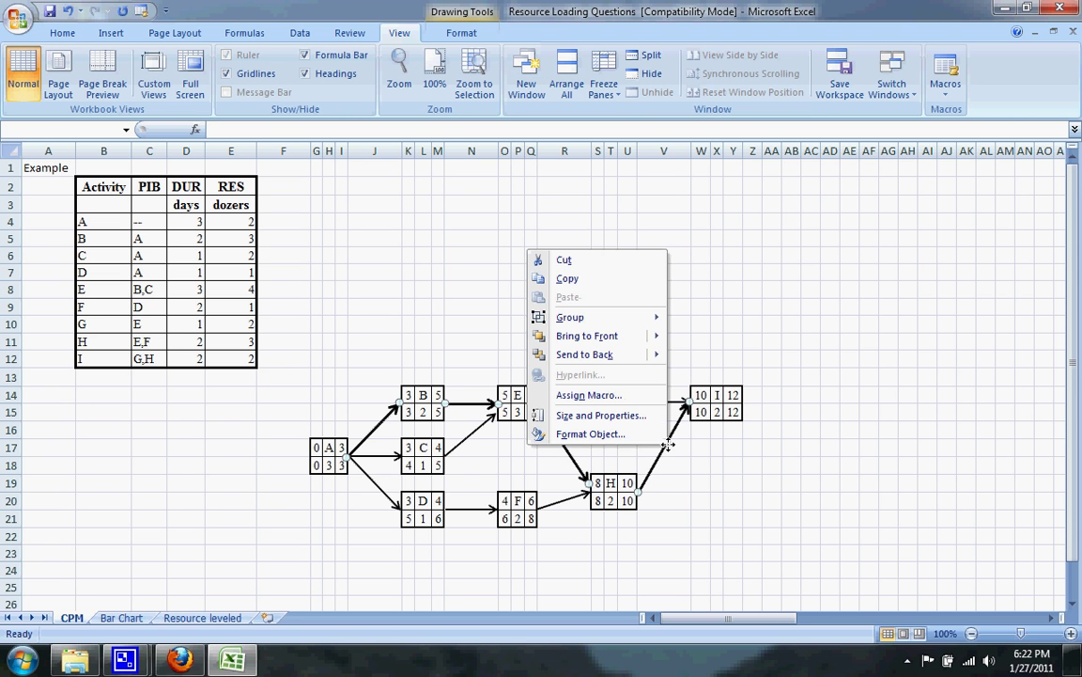
click(639, 435)
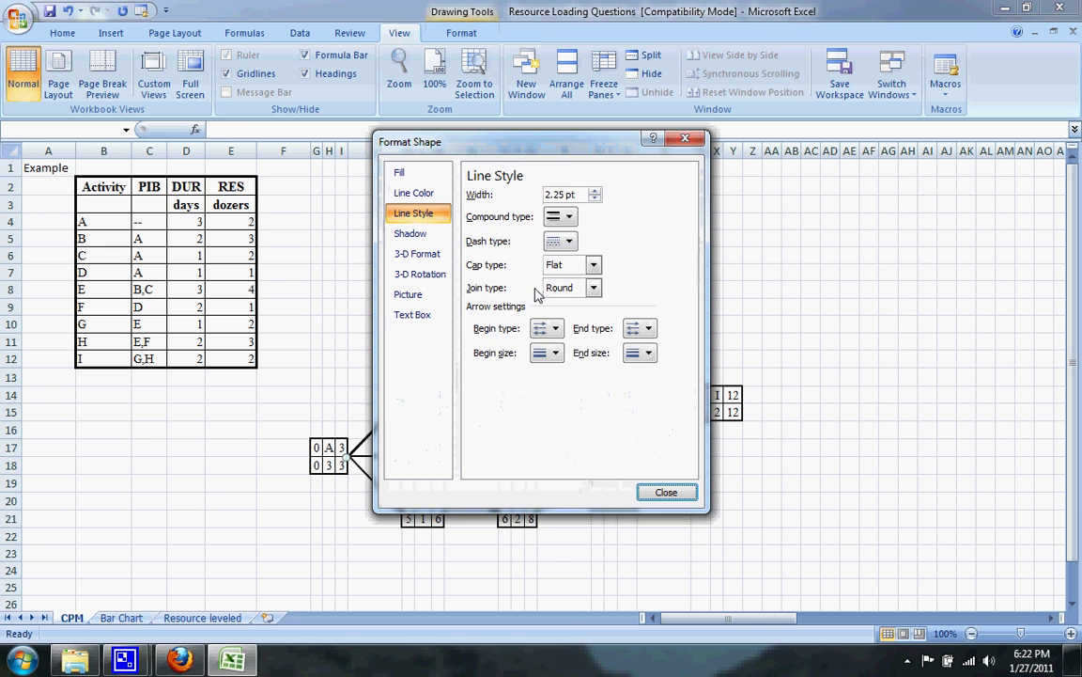
click(406, 192)
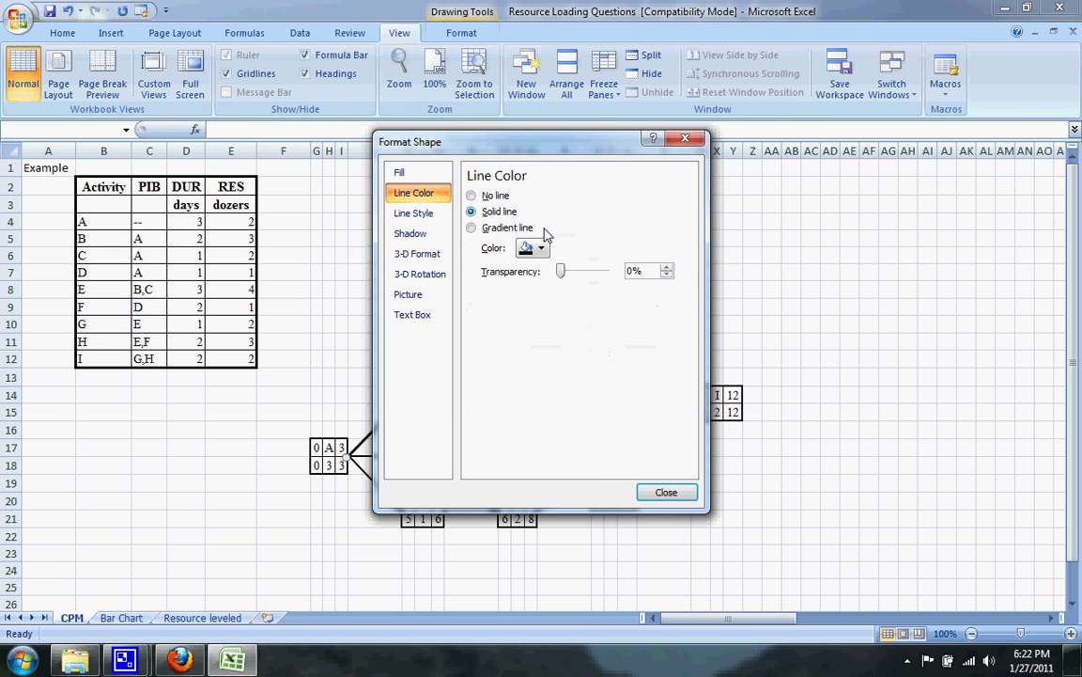
click(541, 248)
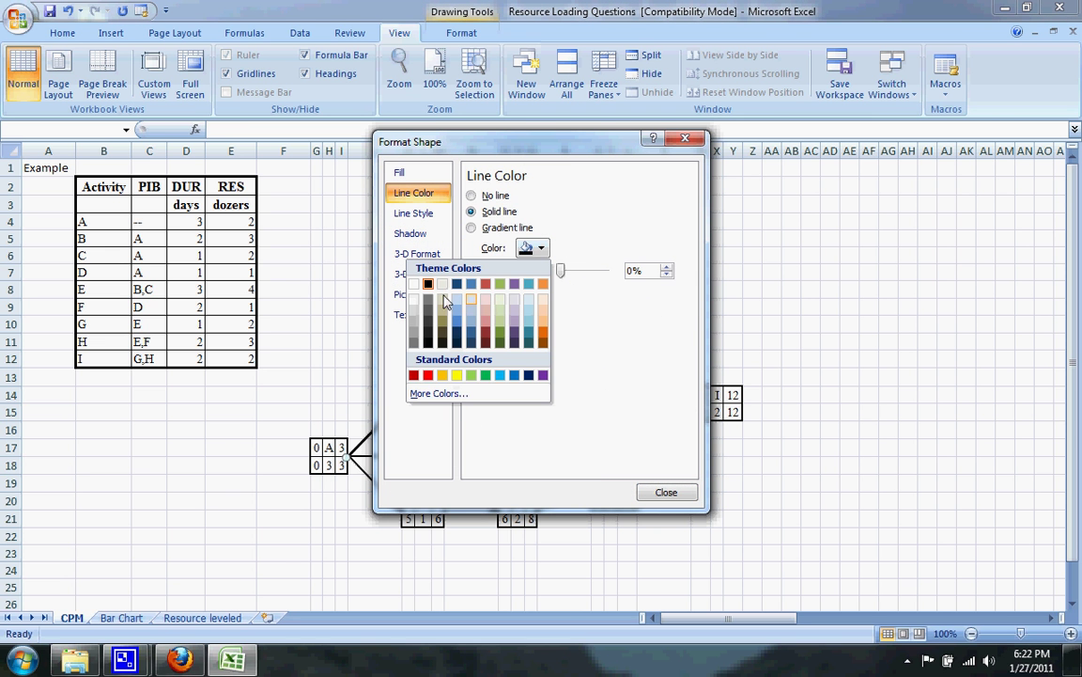
click(428, 376)
click(670, 493)
click(831, 431)
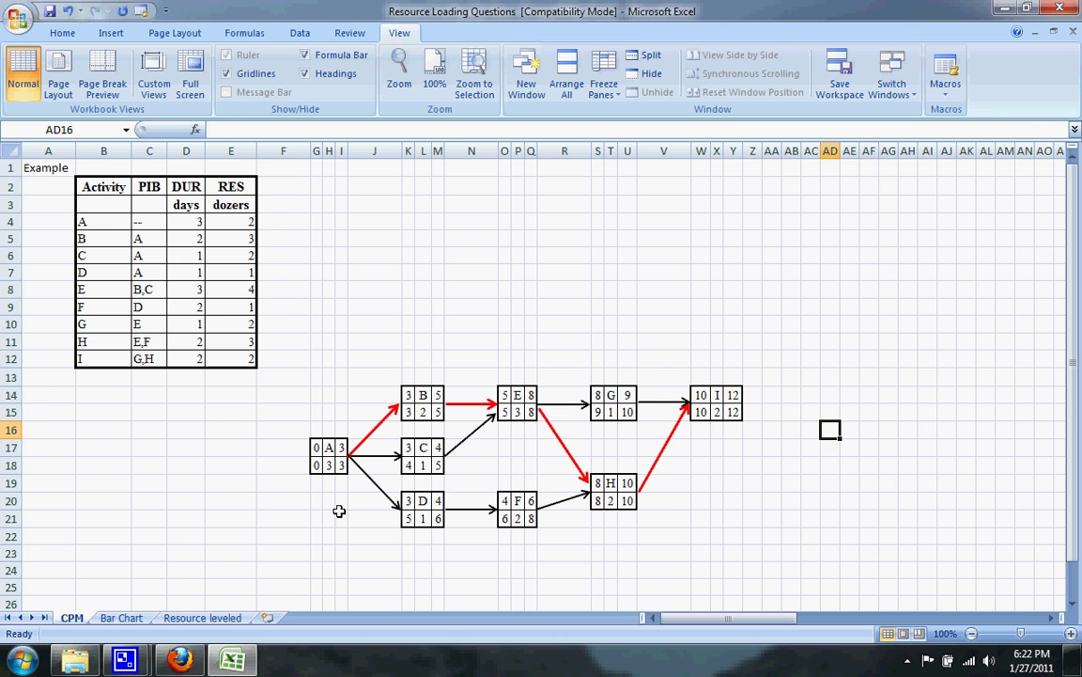
Step: Switch to the Bar Chart sheet and bring up the cell formatting commands for the activity schedule grid
click(122, 620)
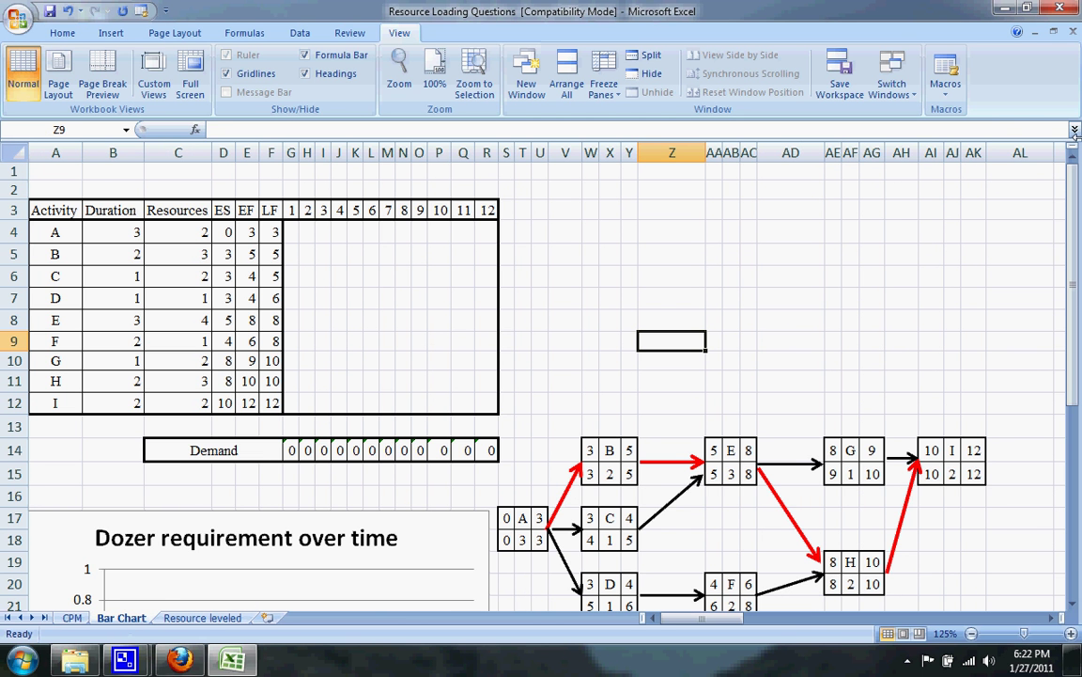
drag(1076, 174, 1078, 207)
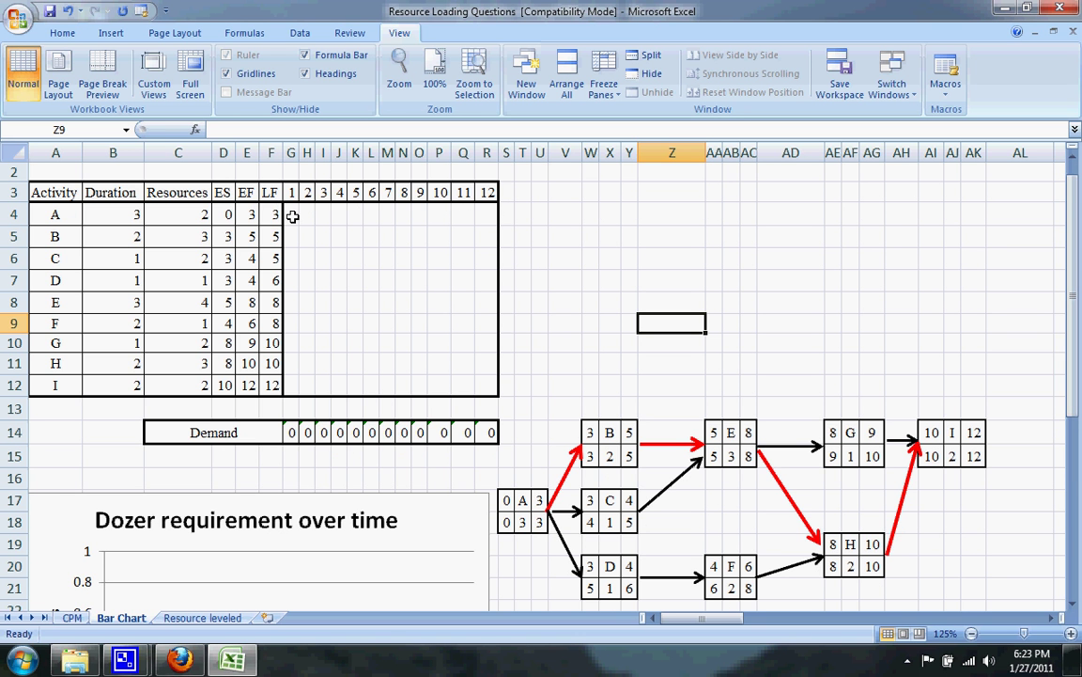
click(58, 33)
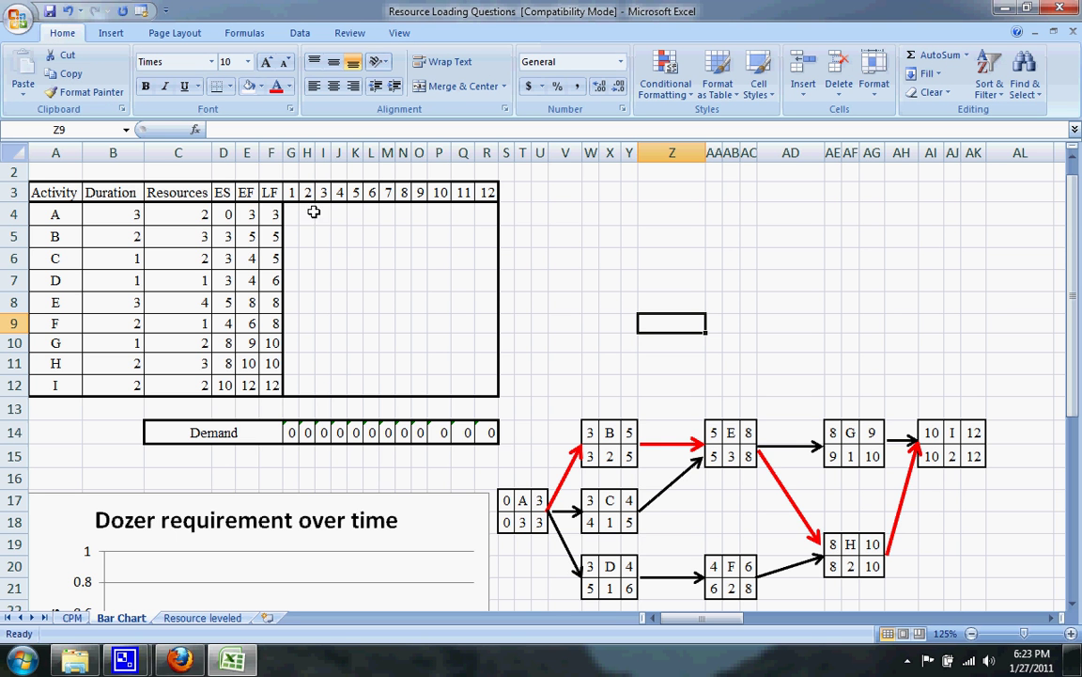
Step: Outline activity A's bar over days 1 to 3 in G4:I4 with an outside border
drag(290, 214, 323, 214)
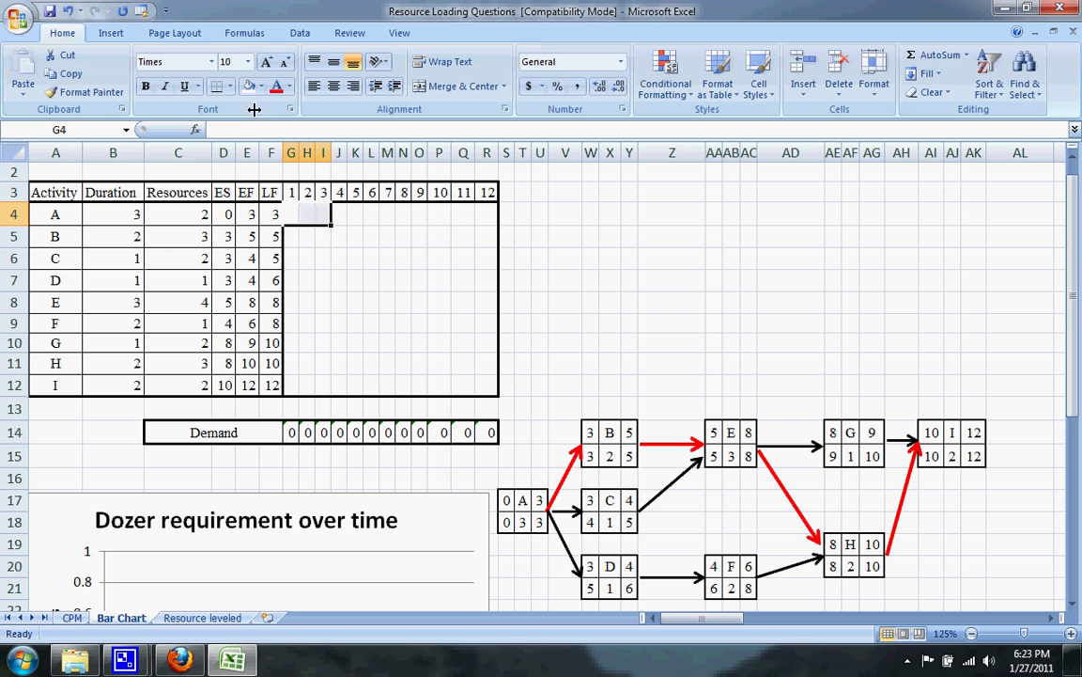
click(230, 86)
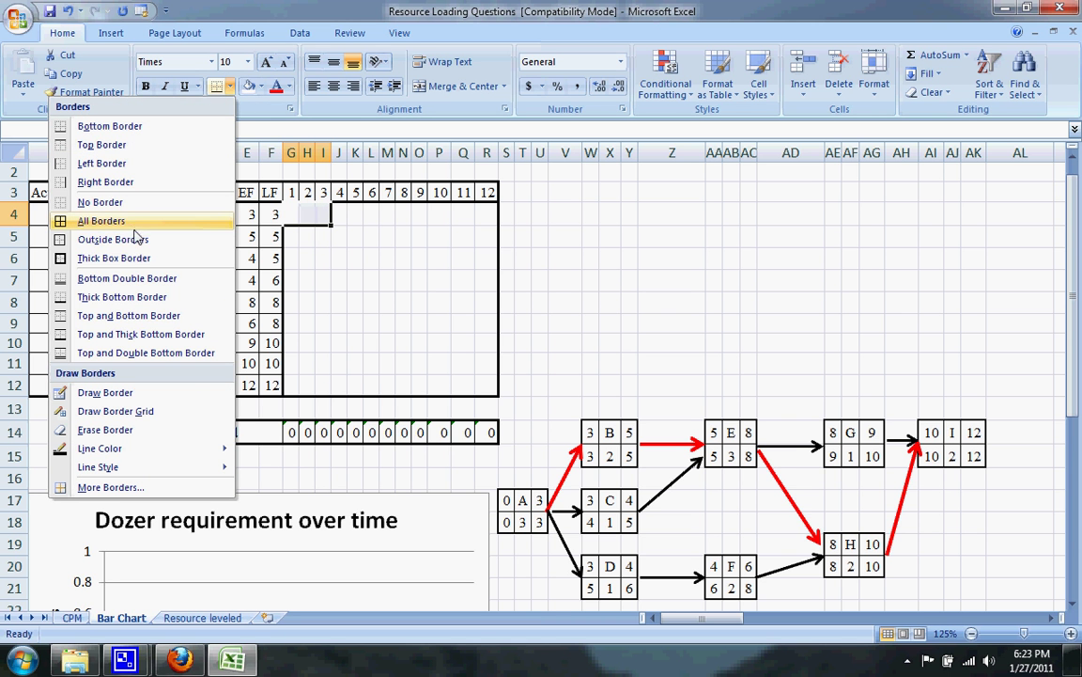
click(136, 238)
click(368, 240)
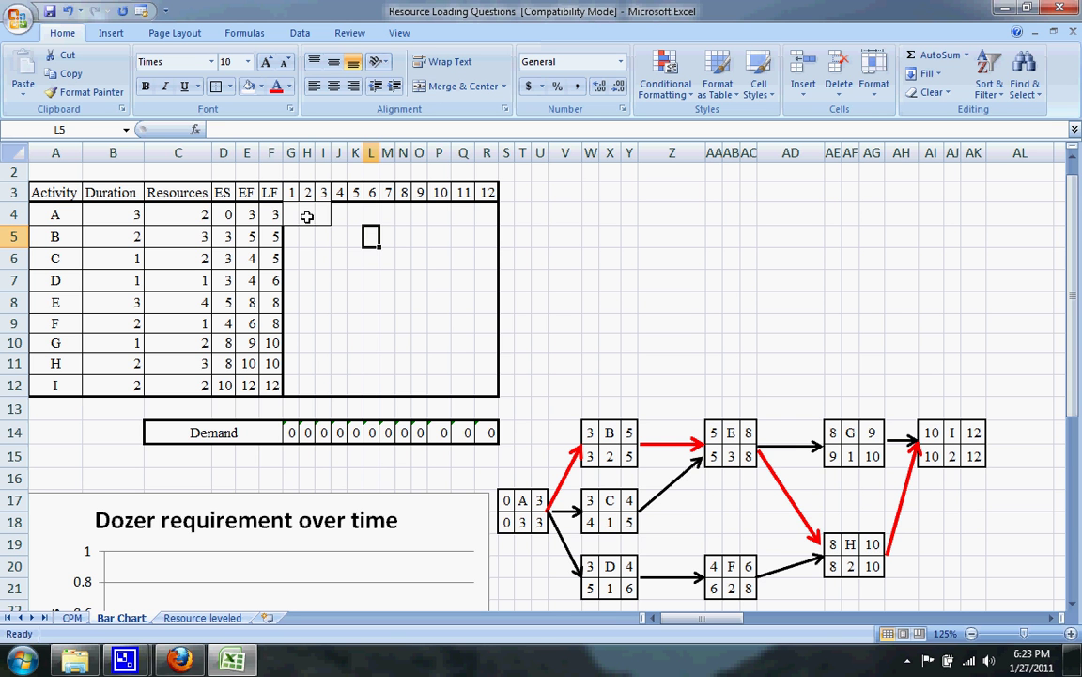
Step: Apply a thick box border around activity A's bar in G4:I4
drag(291, 214, 323, 214)
click(229, 86)
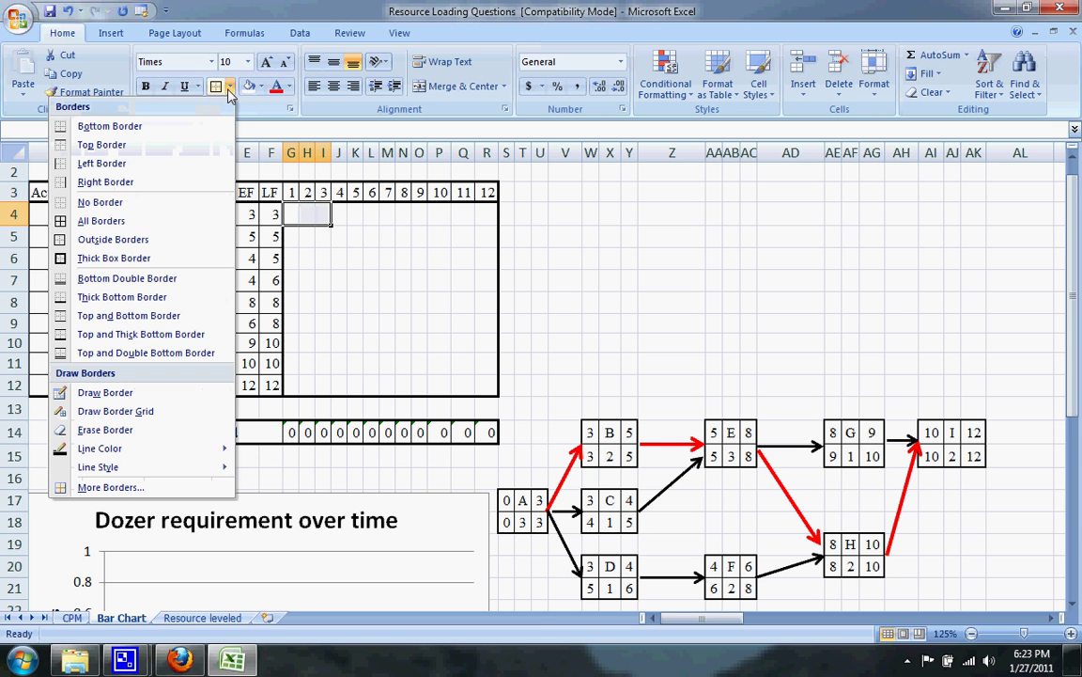
click(181, 258)
click(354, 260)
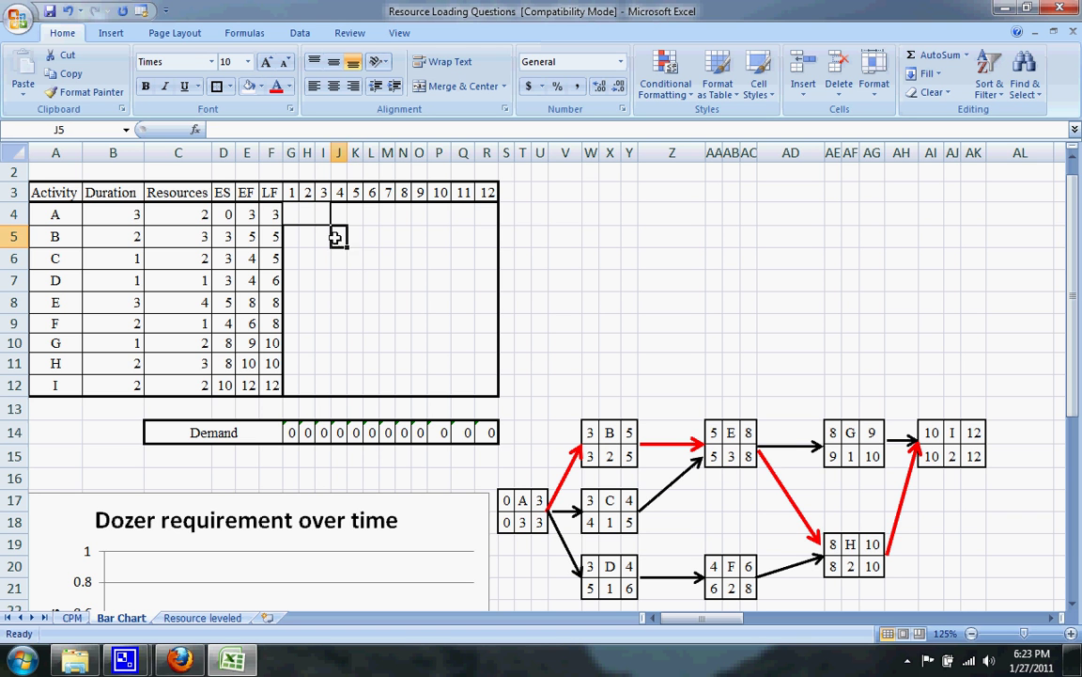
Step: Outline the bars of activities B in J5:K5, C in J6, D in J7 and E in L8:N8 with thick box borders
drag(338, 236, 355, 236)
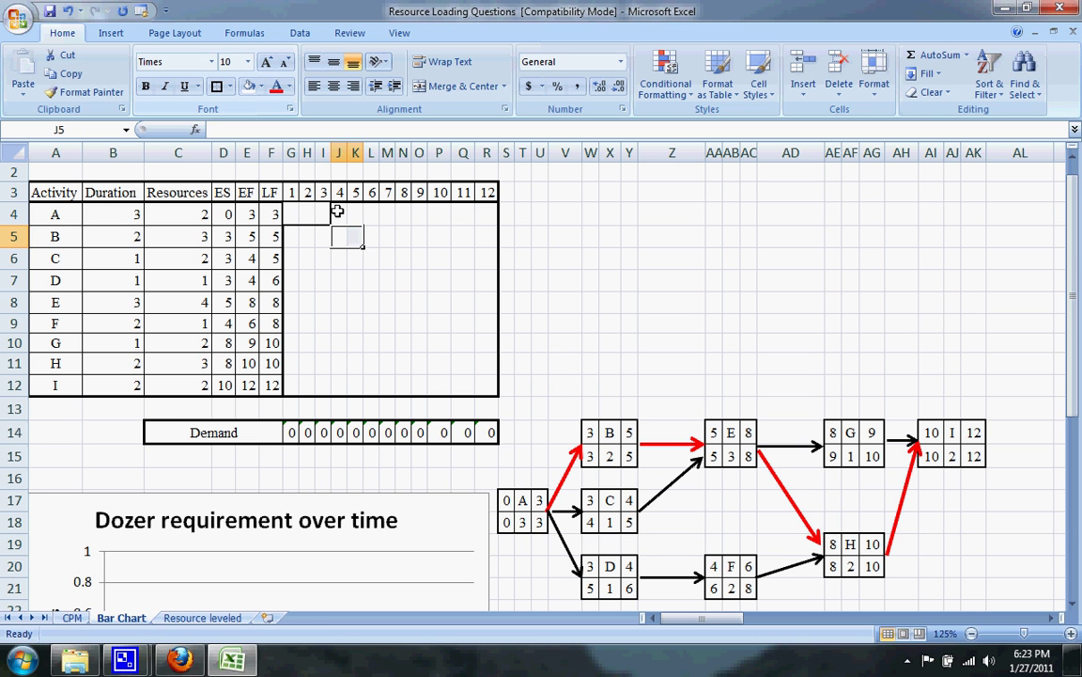
click(340, 260)
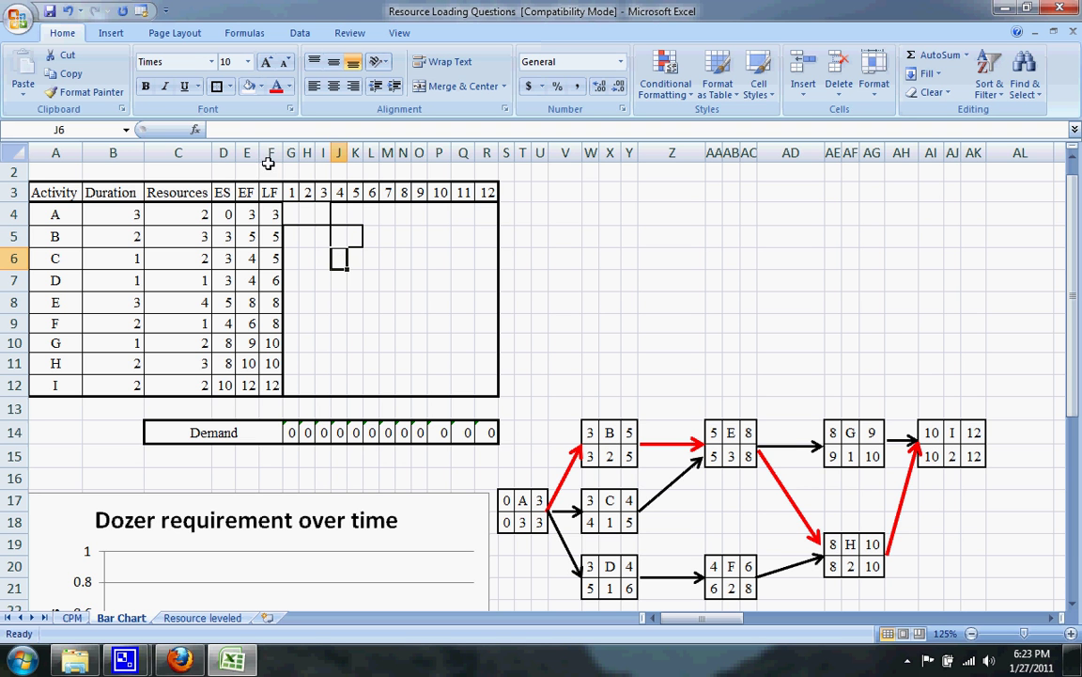
click(217, 86)
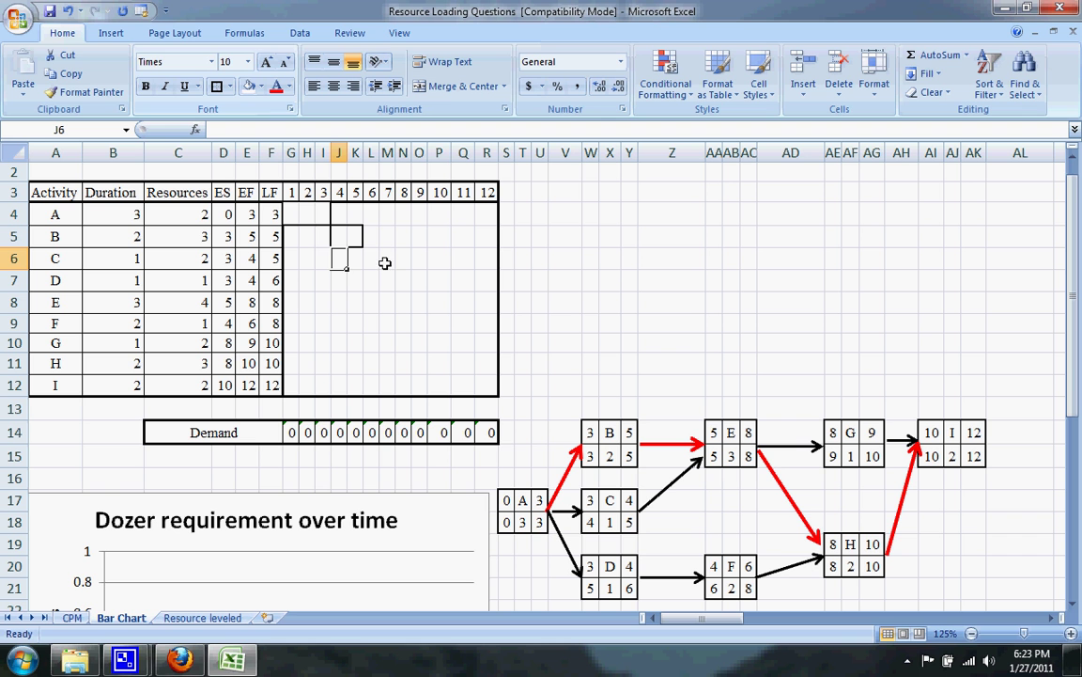
click(341, 282)
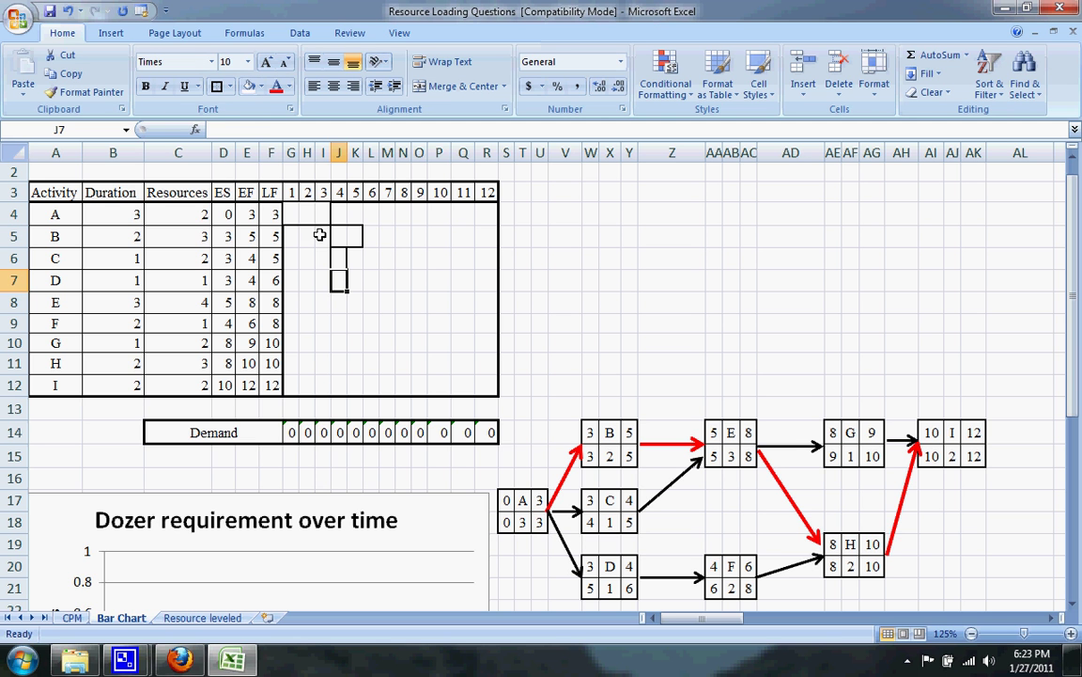
click(218, 85)
click(371, 303)
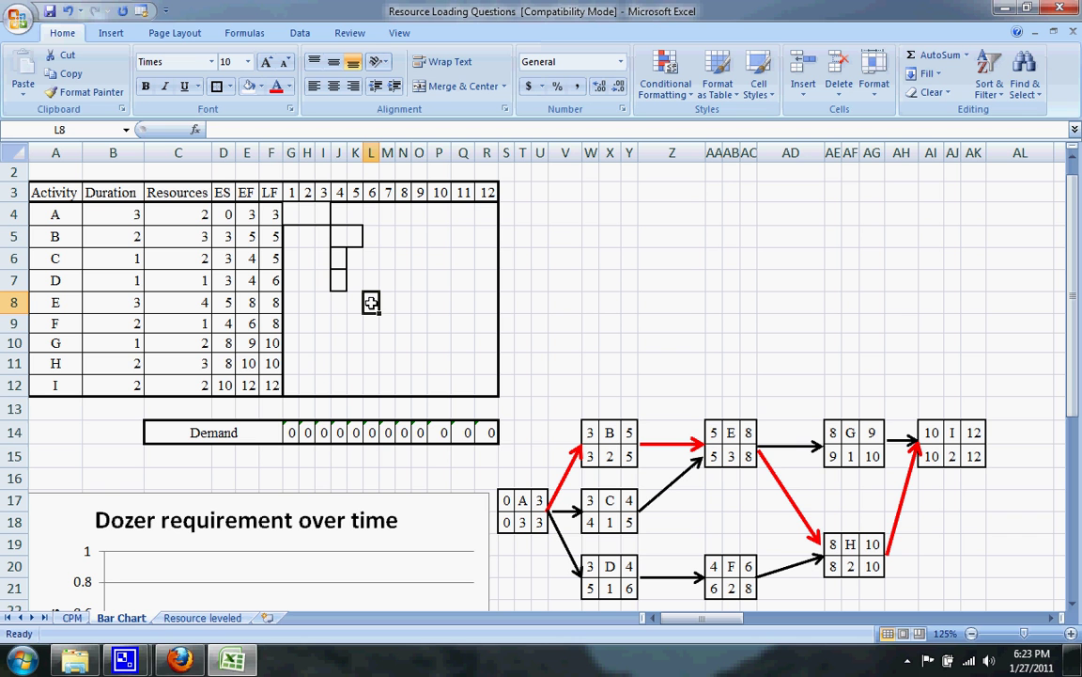
drag(371, 303, 404, 302)
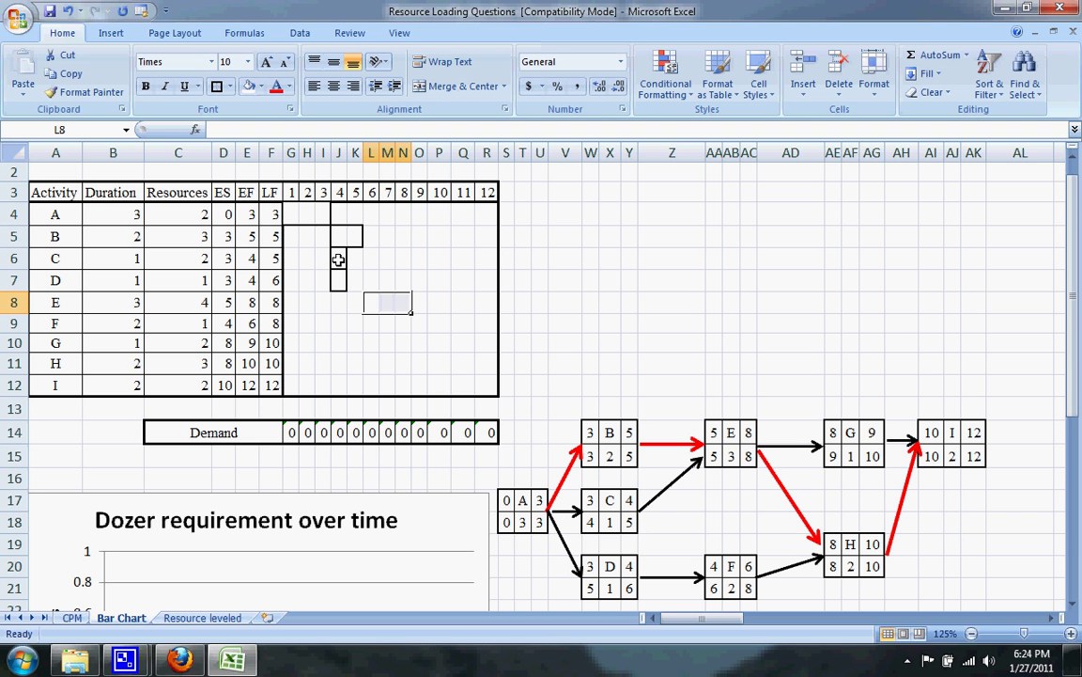
Step: Extend the outlines of activities C and D to their late finishes with thick box borders around J6:K6 and J7:L7
drag(338, 260, 357, 260)
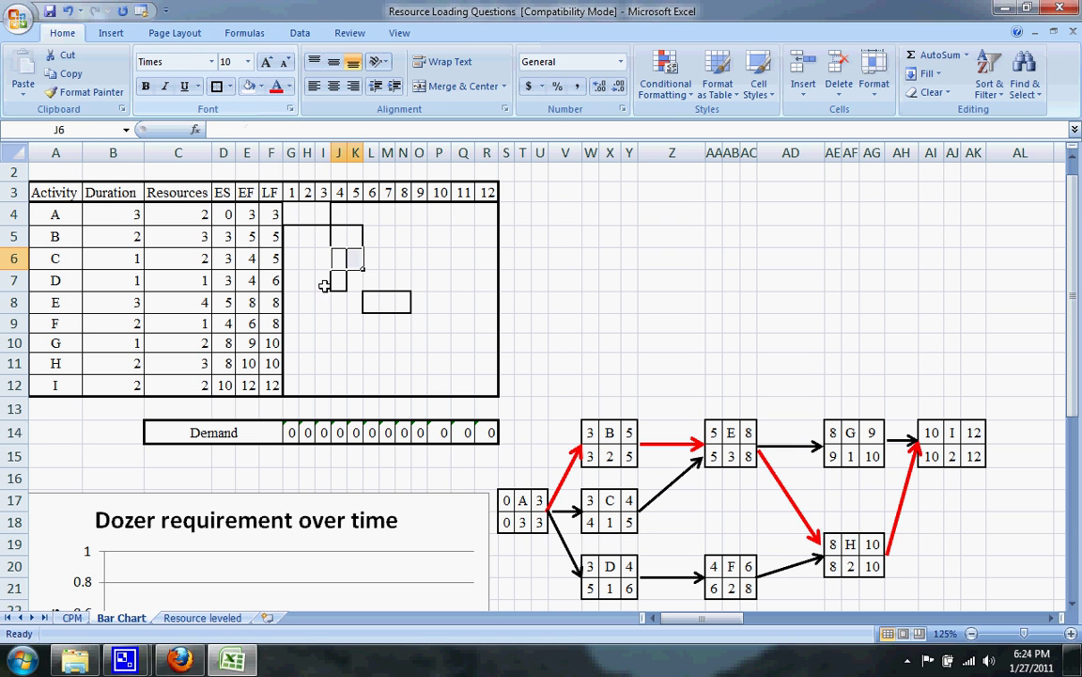
drag(339, 283, 375, 284)
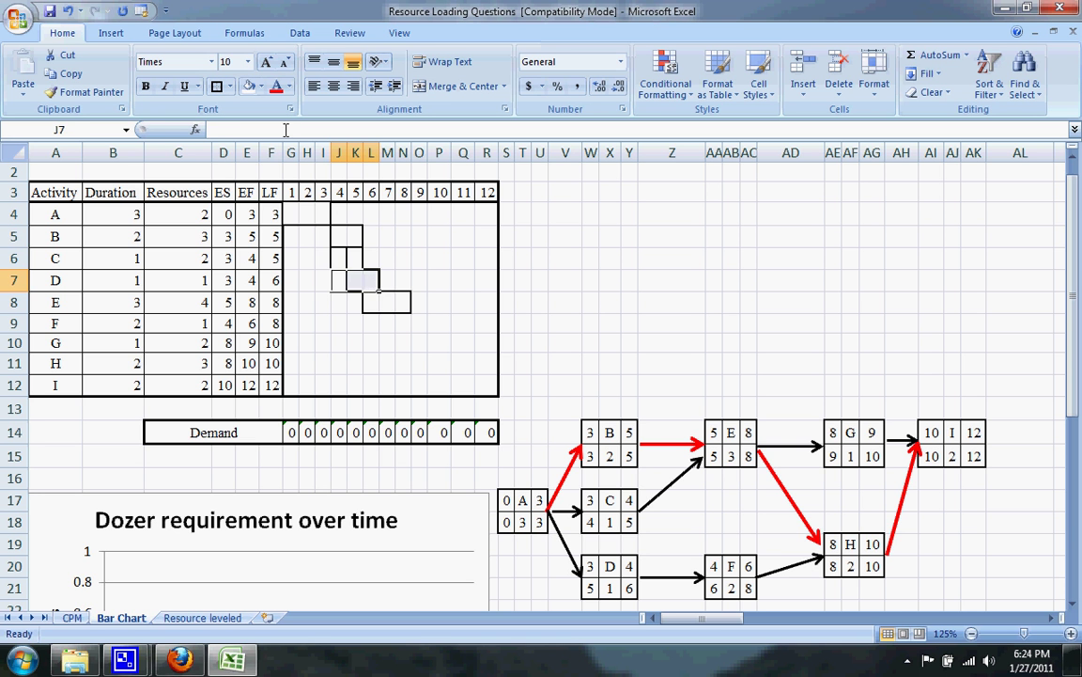
click(219, 86)
click(397, 261)
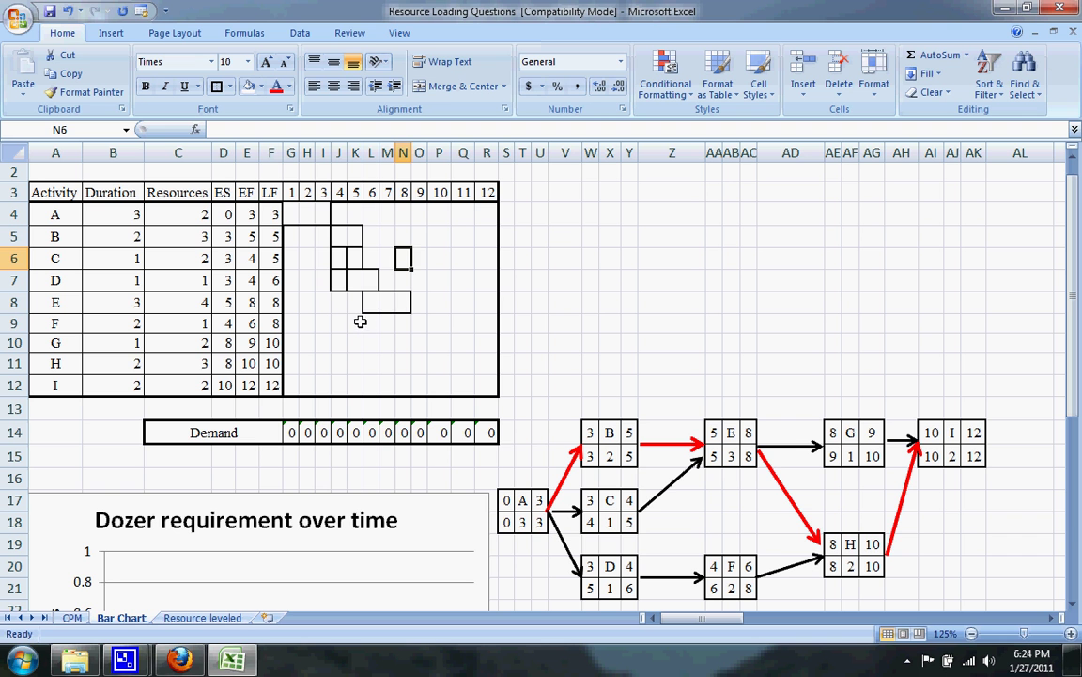
Step: Put thick box borders around activity F's window in K9:N9 and activity G's window in O10:P10
click(356, 322)
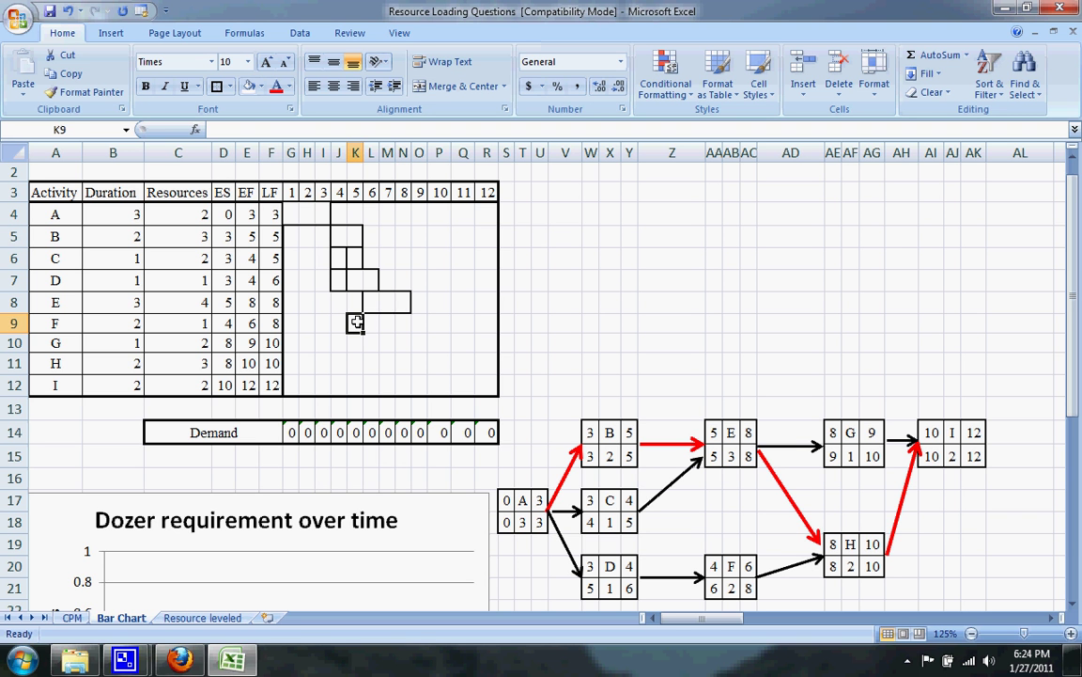
drag(356, 323, 398, 322)
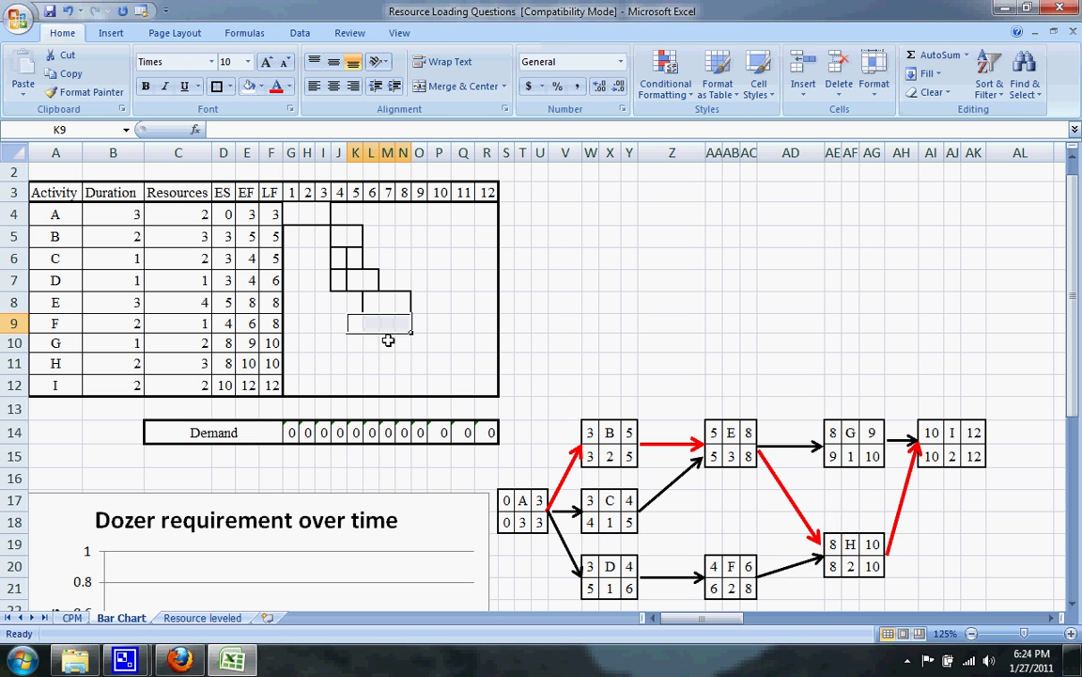
click(418, 342)
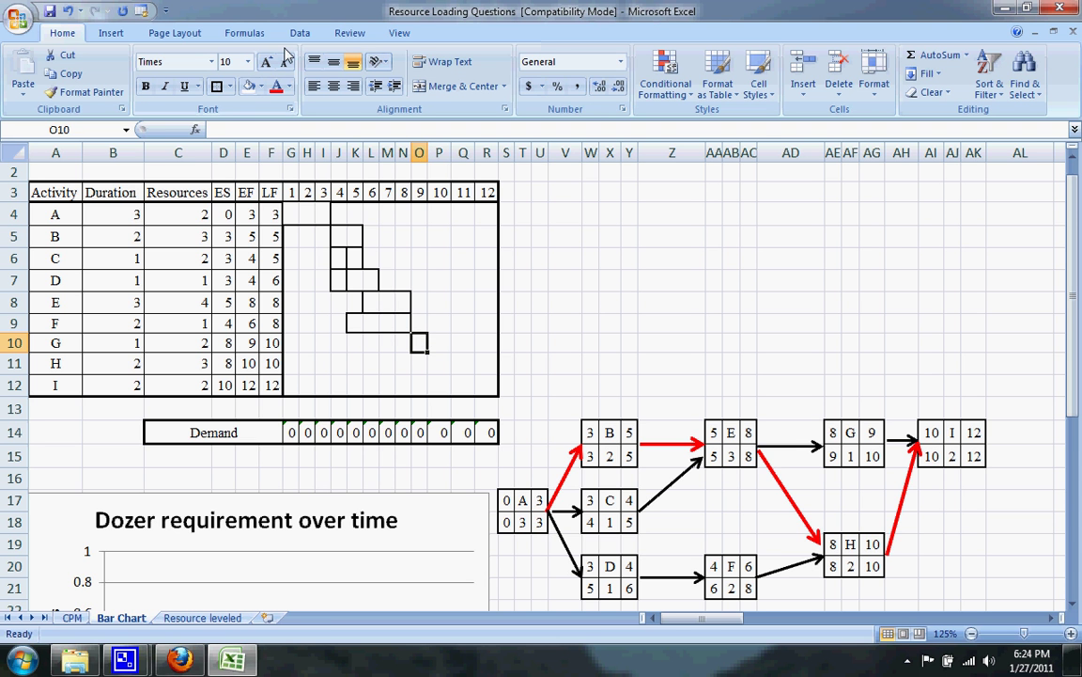
drag(424, 342, 438, 342)
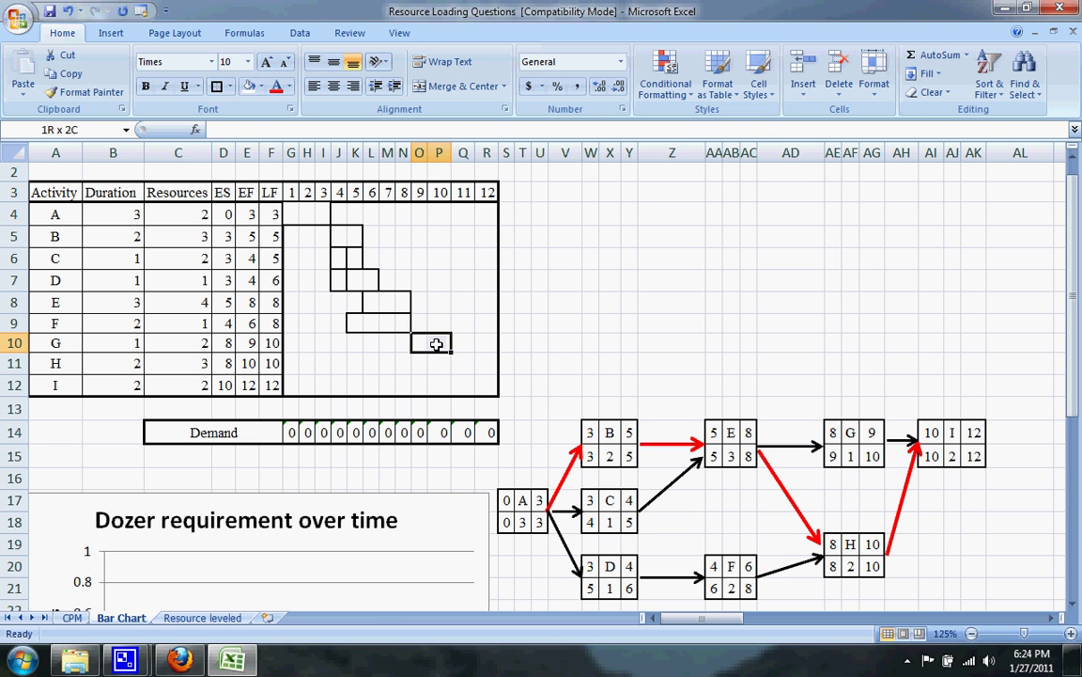
click(216, 85)
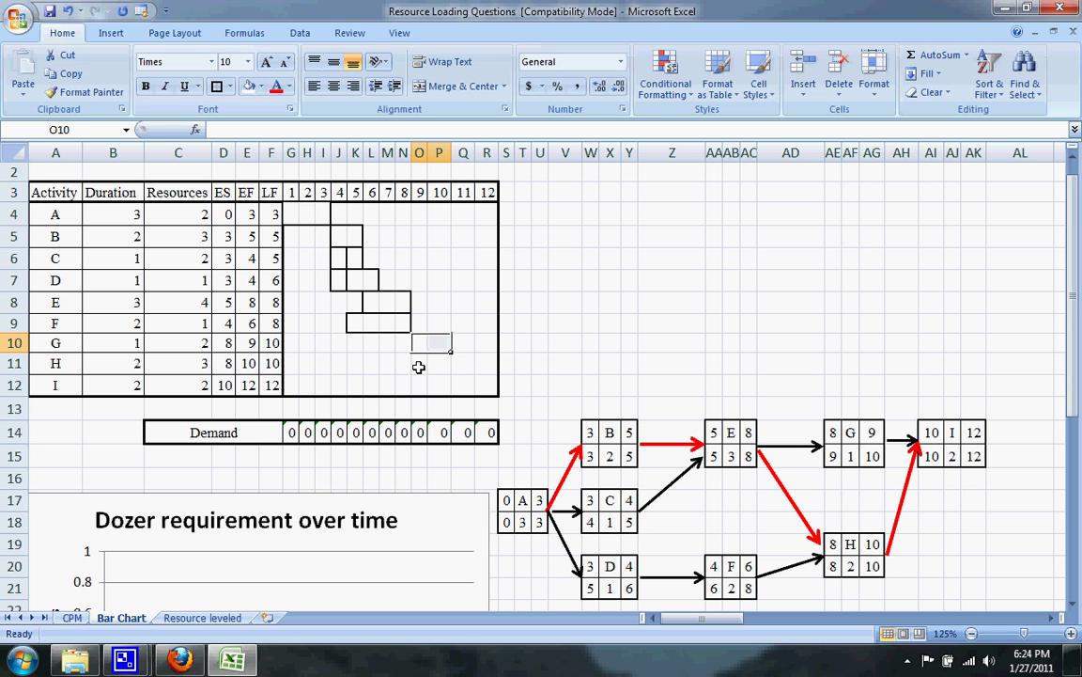
Step: Put thick box borders around activity H's bar in O11:P11 and activity I's bar in Q12:R12
drag(422, 364, 439, 364)
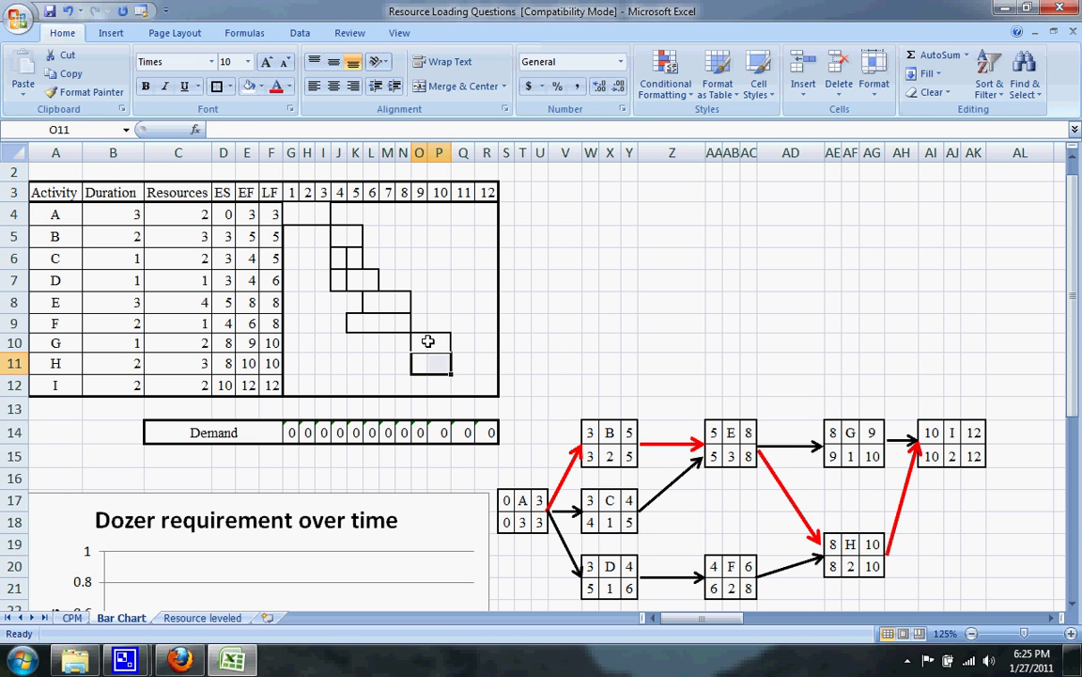
click(217, 87)
drag(460, 386, 485, 386)
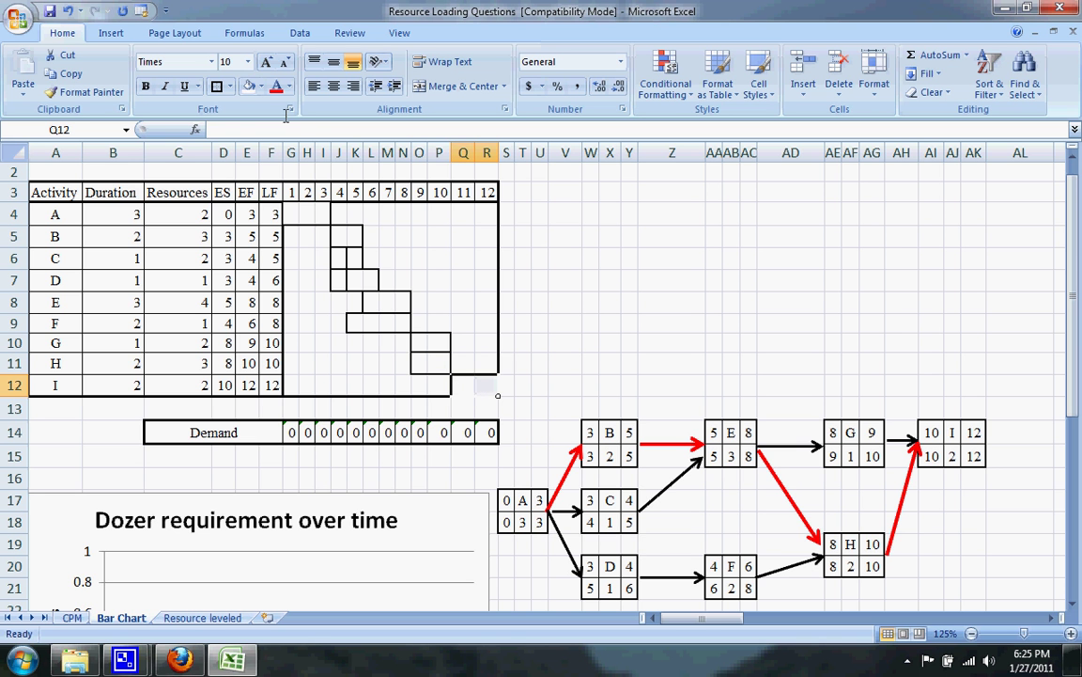
click(217, 87)
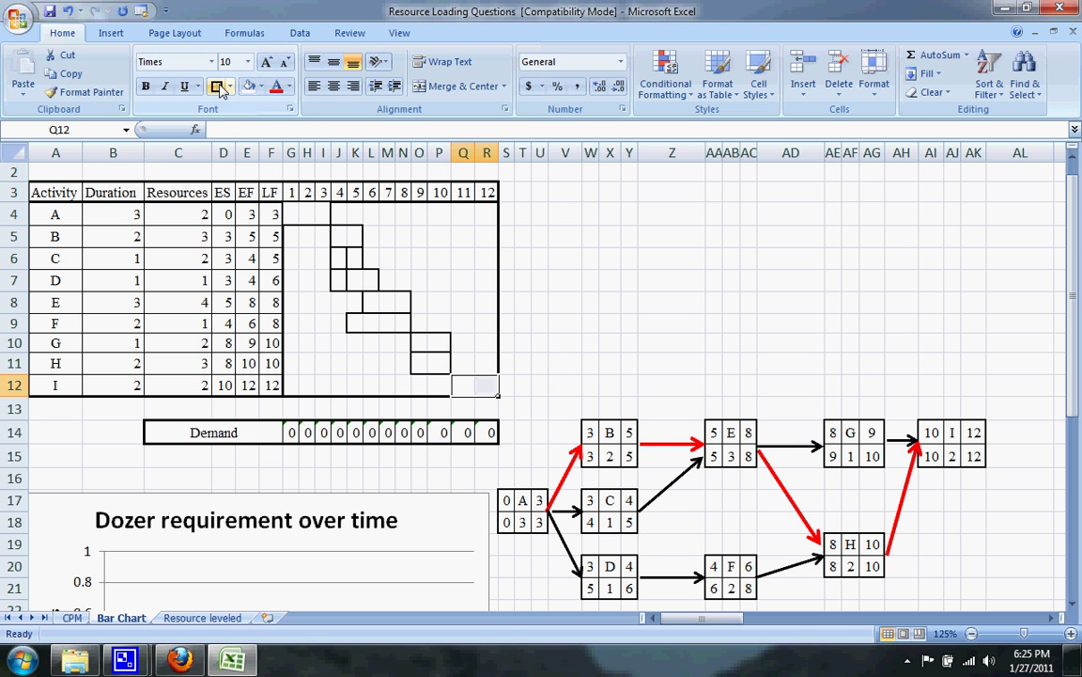
click(553, 325)
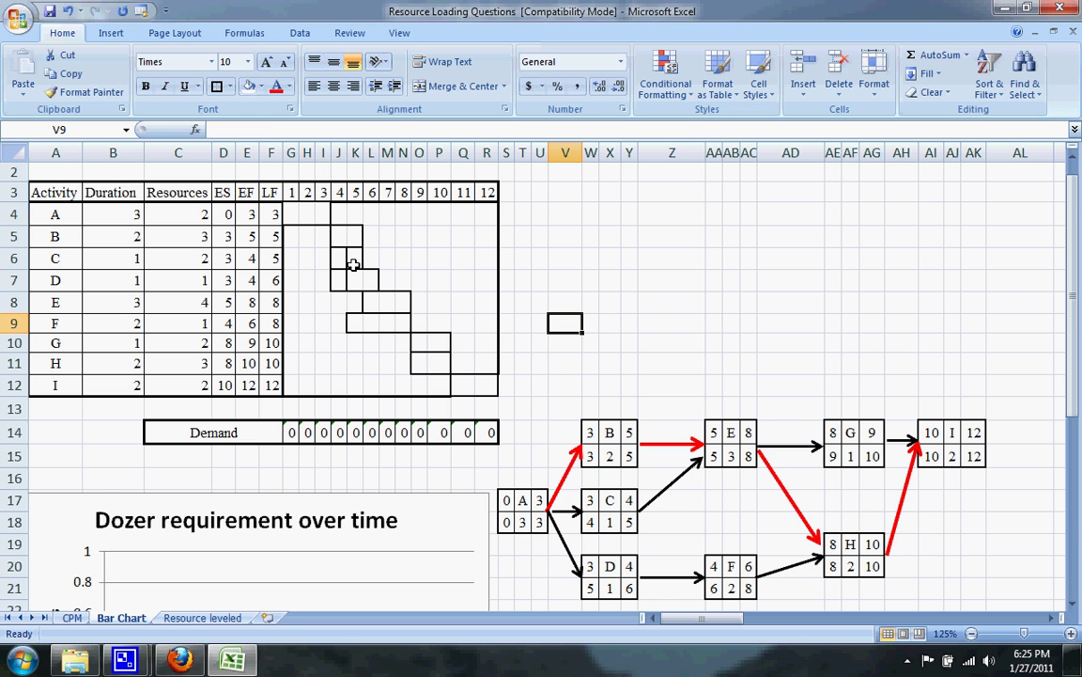
Step: Shade activity A's bar in G4:I4 and activity B's bar in J5:K5 with a light grey fill
click(261, 86)
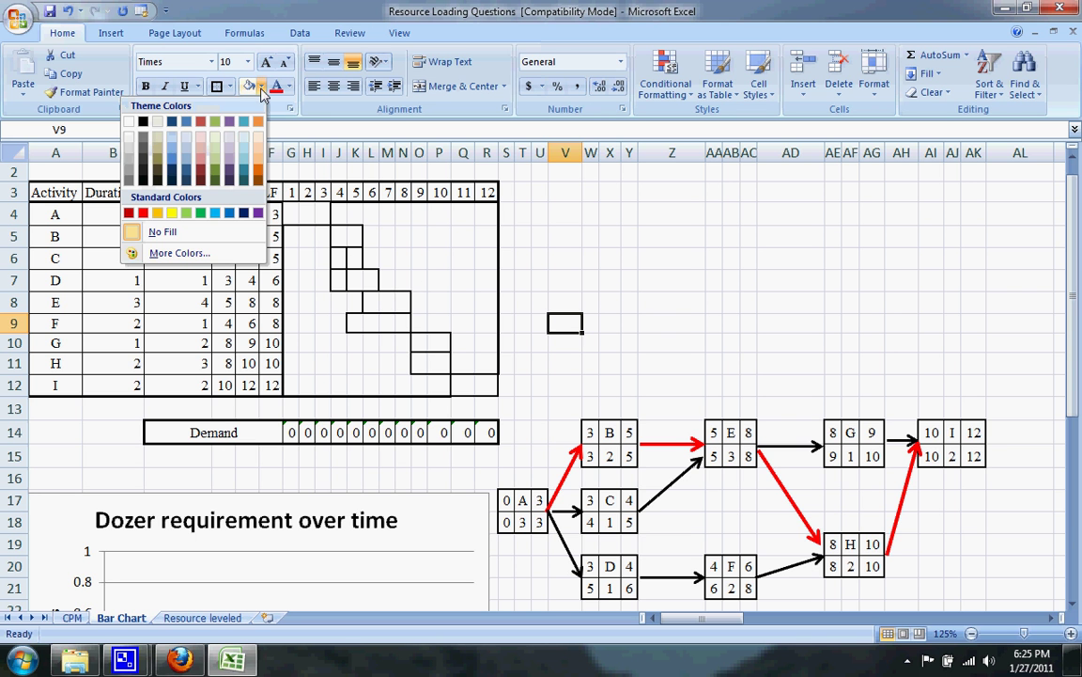
click(134, 153)
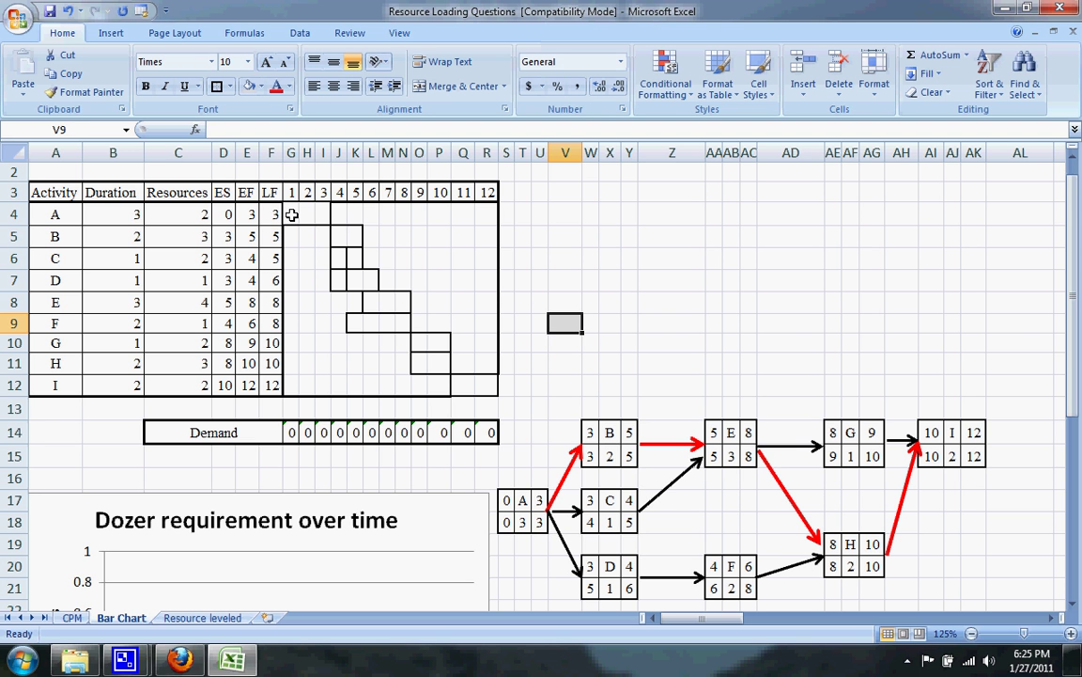
drag(293, 214, 324, 214)
click(247, 86)
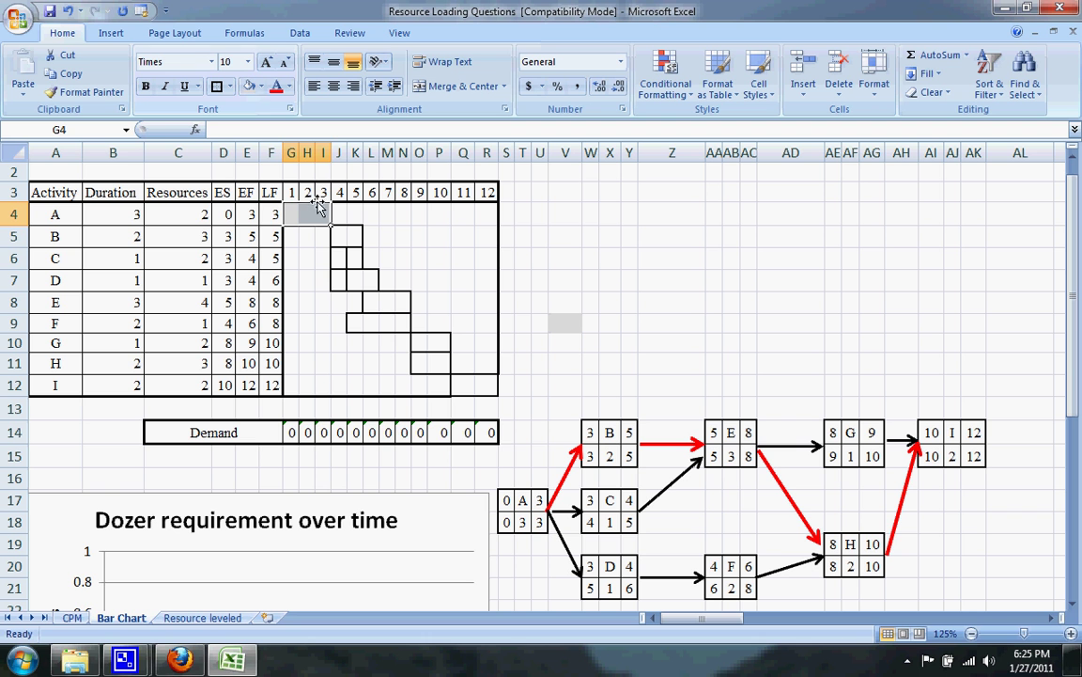
drag(339, 238, 353, 235)
click(246, 85)
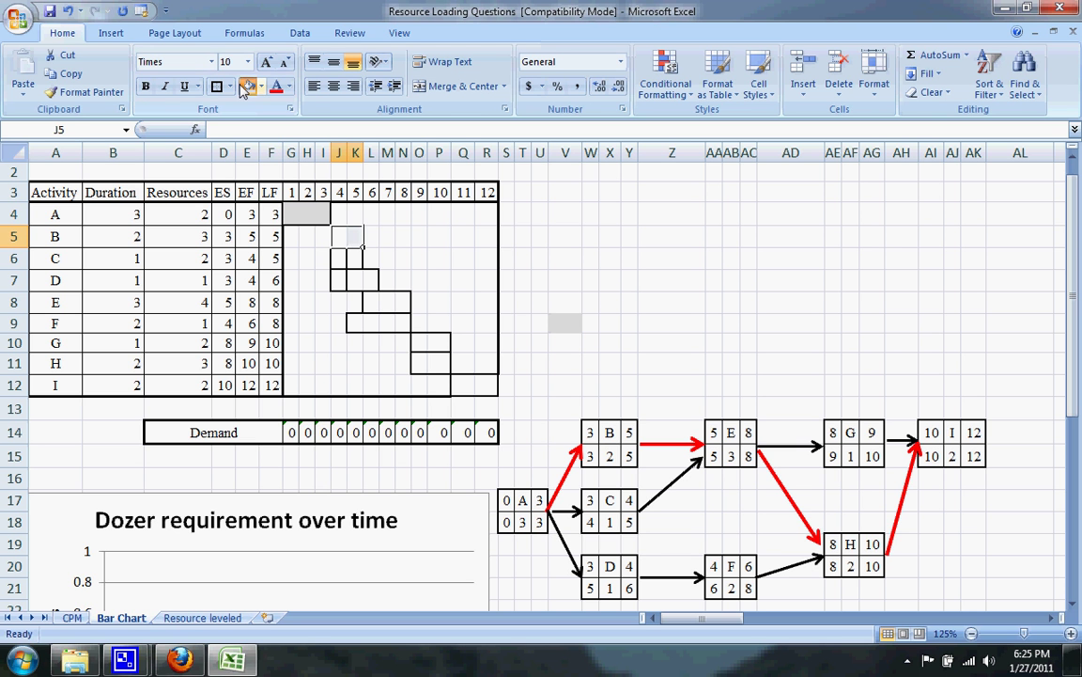
Step: Apply the same light grey fill to activity C's bar in J6 and activity D's cells J7:K7
click(339, 257)
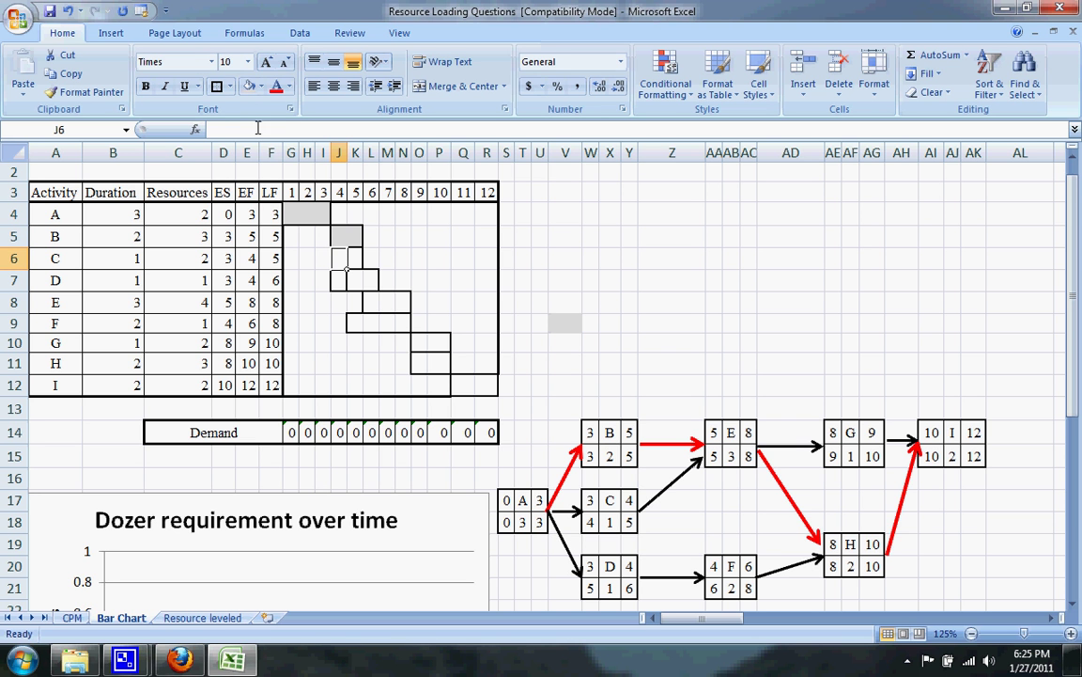
click(247, 85)
drag(340, 280, 356, 281)
click(248, 86)
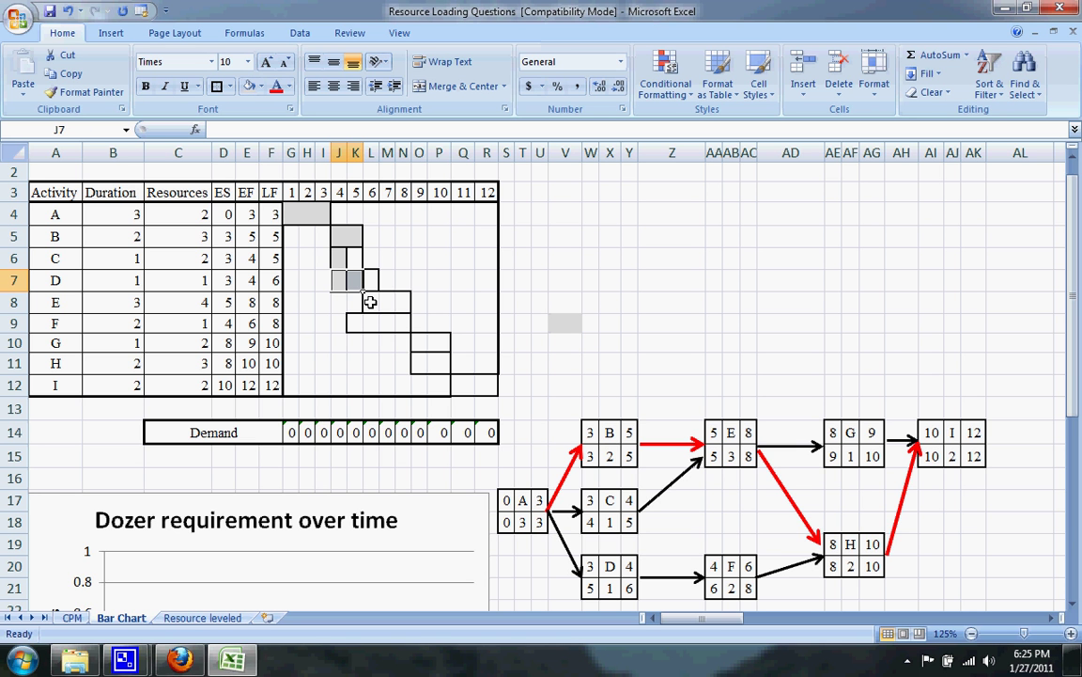
Step: Fill activity E's bar in L8:N8 and activity F's bar in K9:L9 with light grey
drag(371, 301, 406, 302)
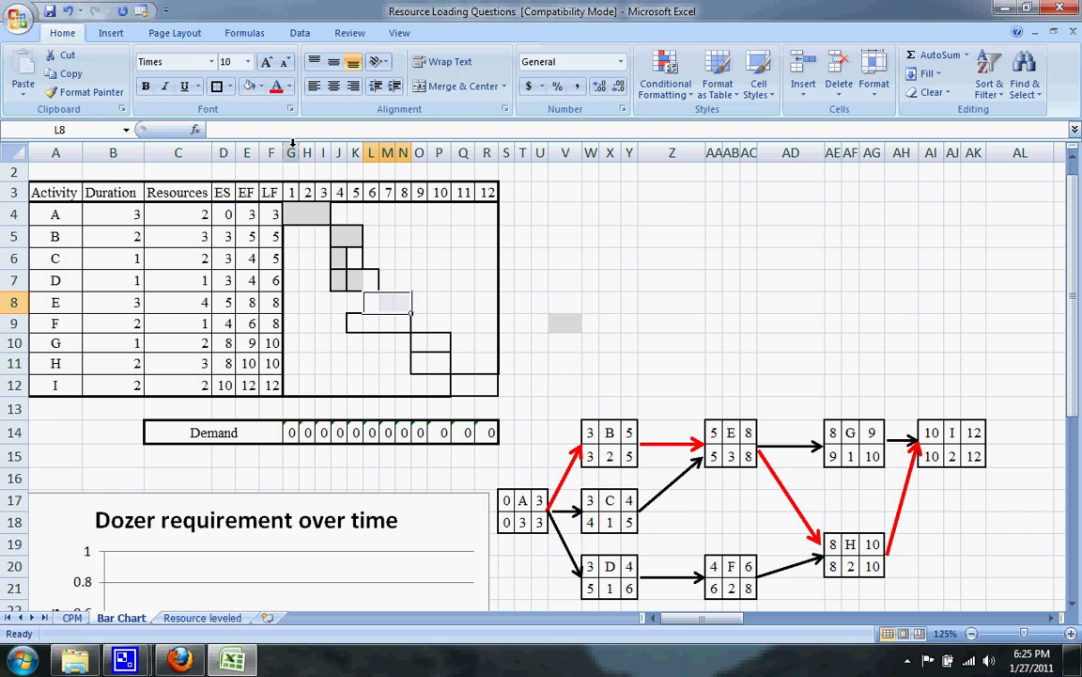
click(252, 86)
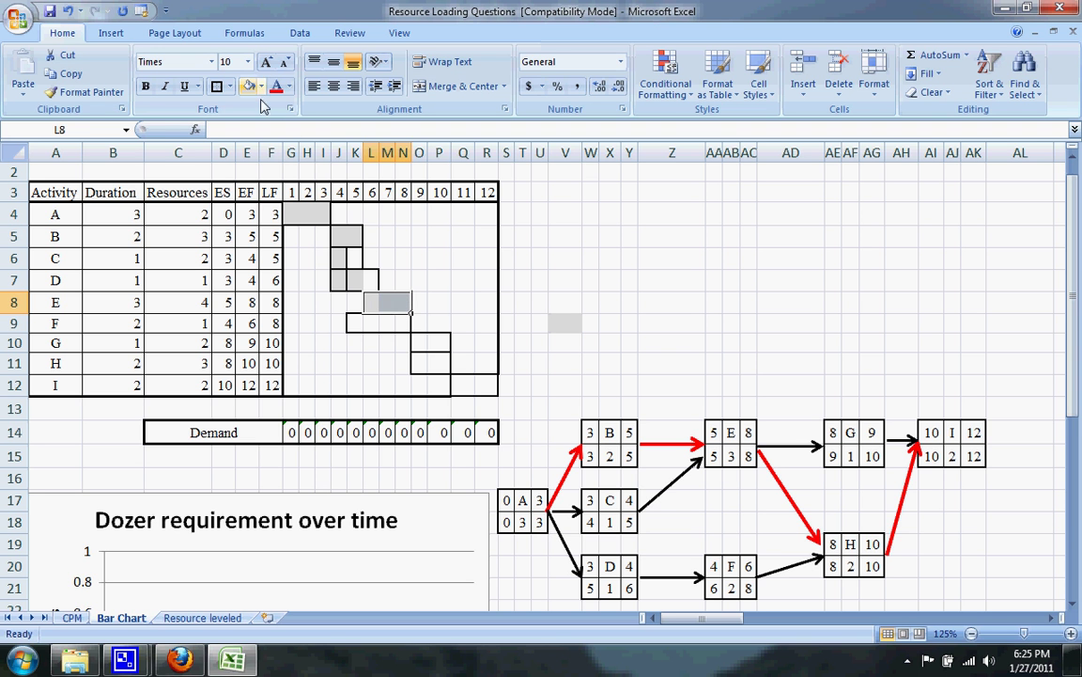
click(356, 322)
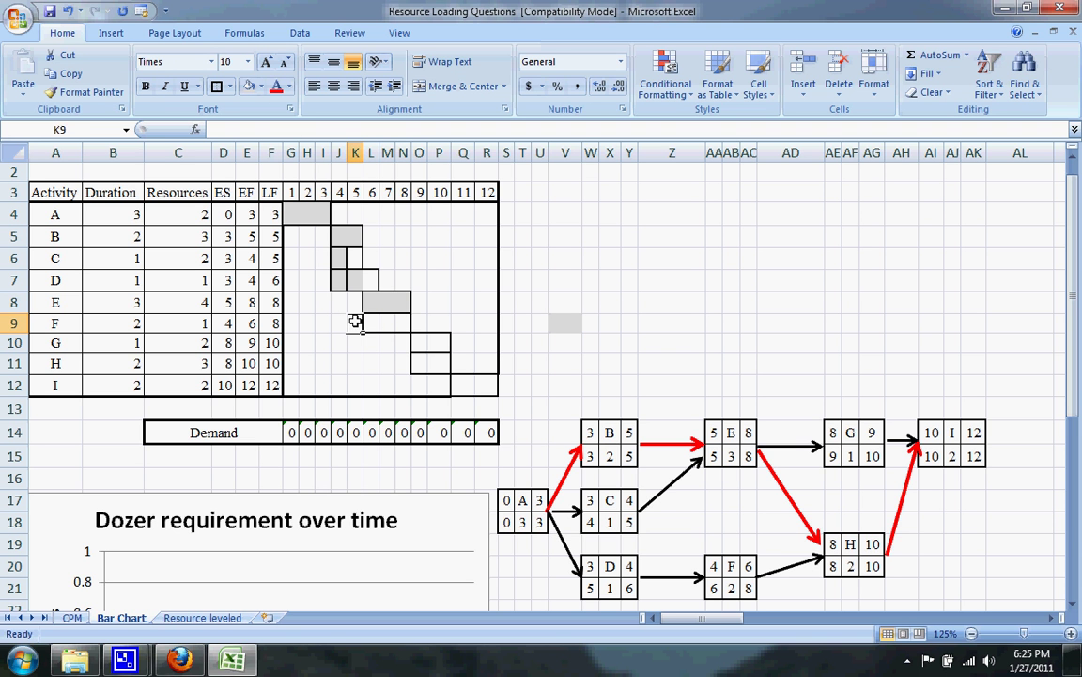
drag(355, 322, 380, 320)
click(250, 87)
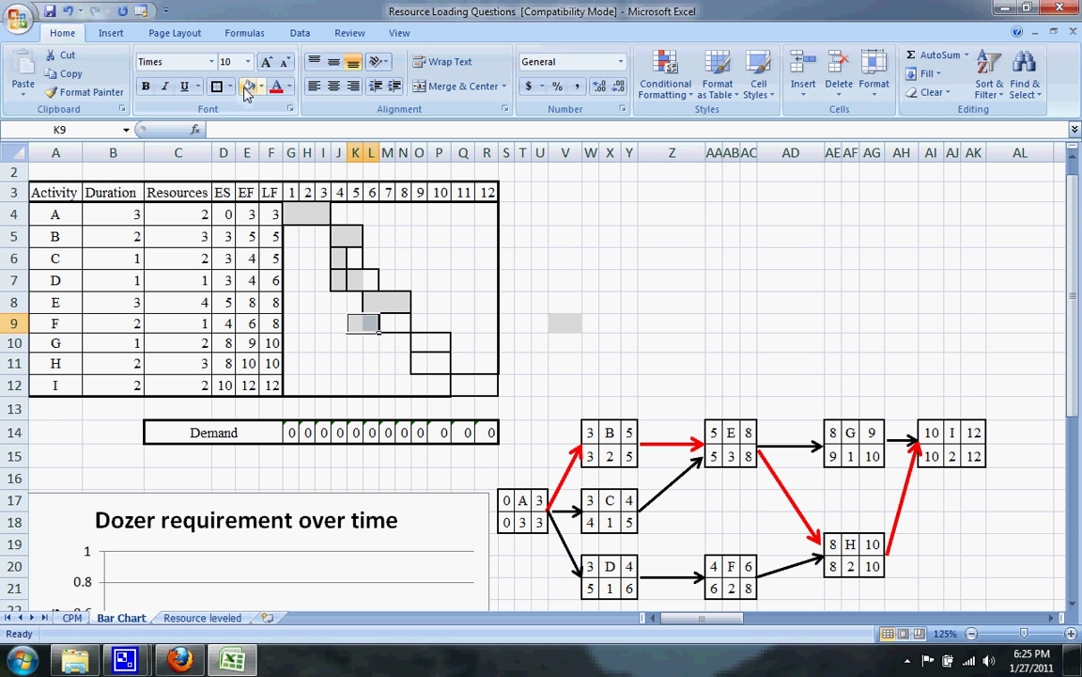
Step: Shade the bars of activities G in O10, H in O11:P11 and I in Q12:R12 light grey
click(418, 341)
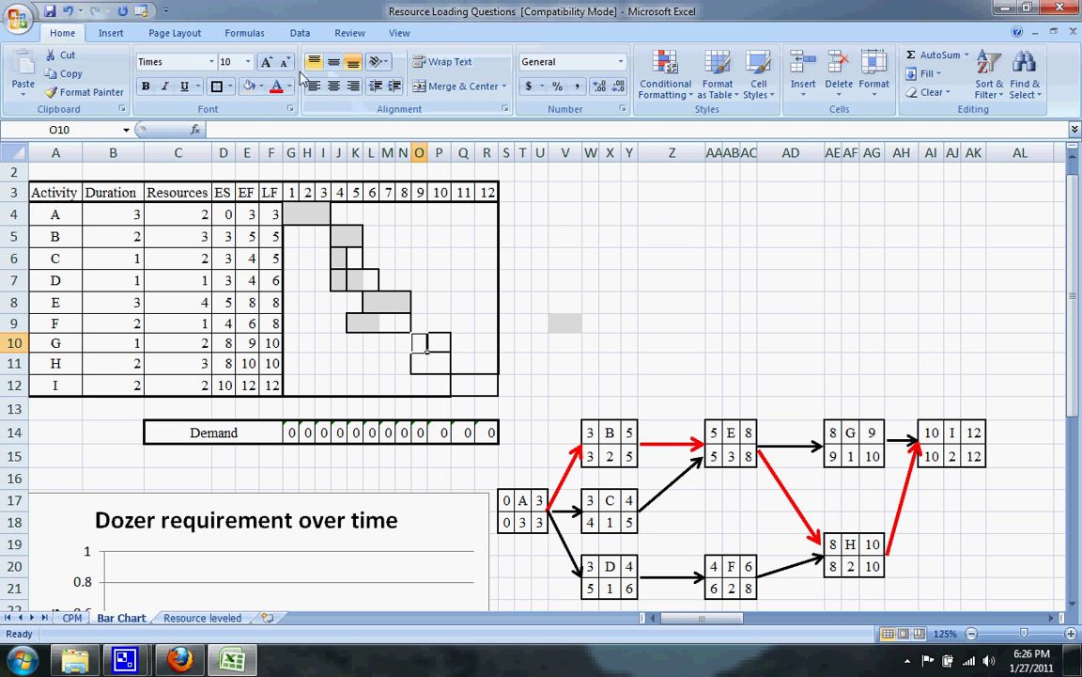
click(250, 86)
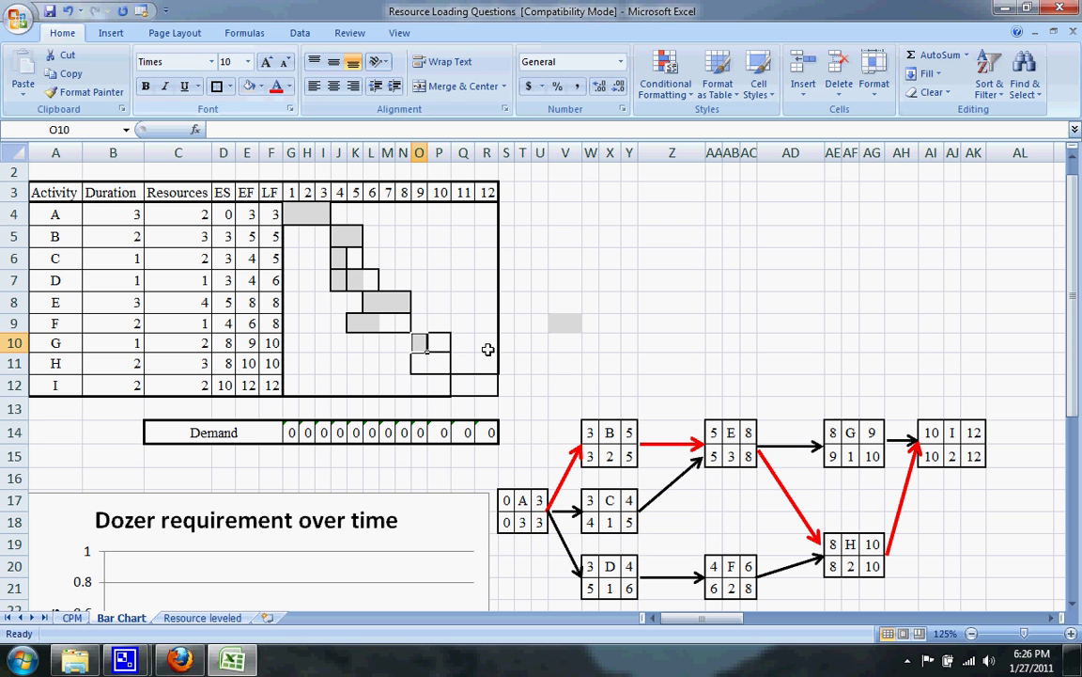
click(417, 363)
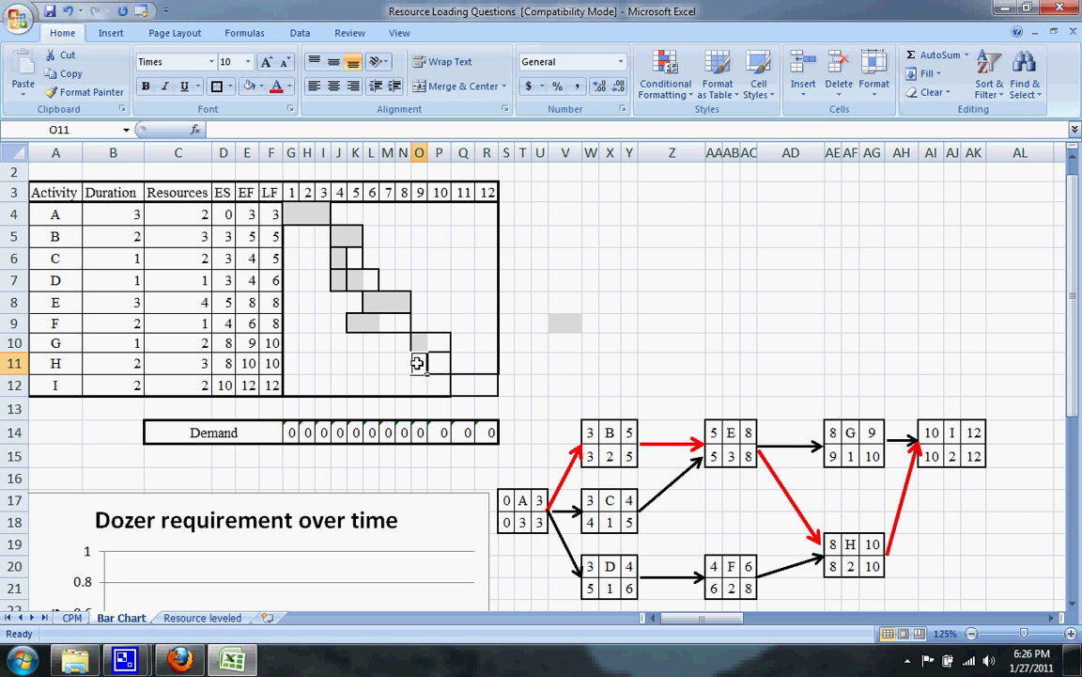
drag(417, 363, 436, 363)
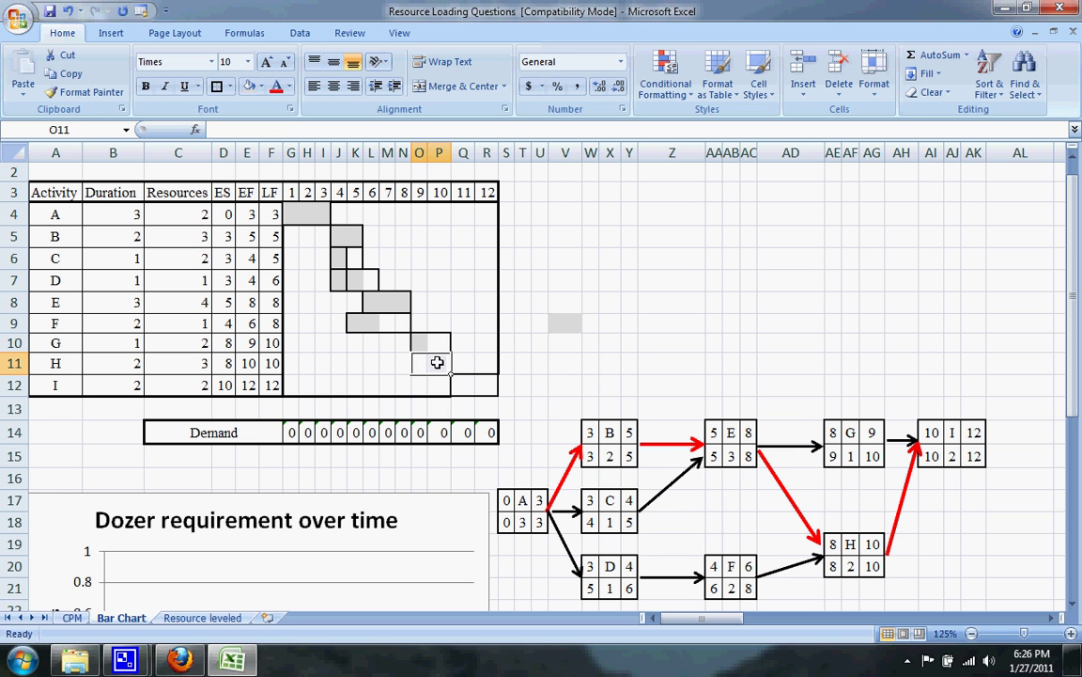
click(248, 86)
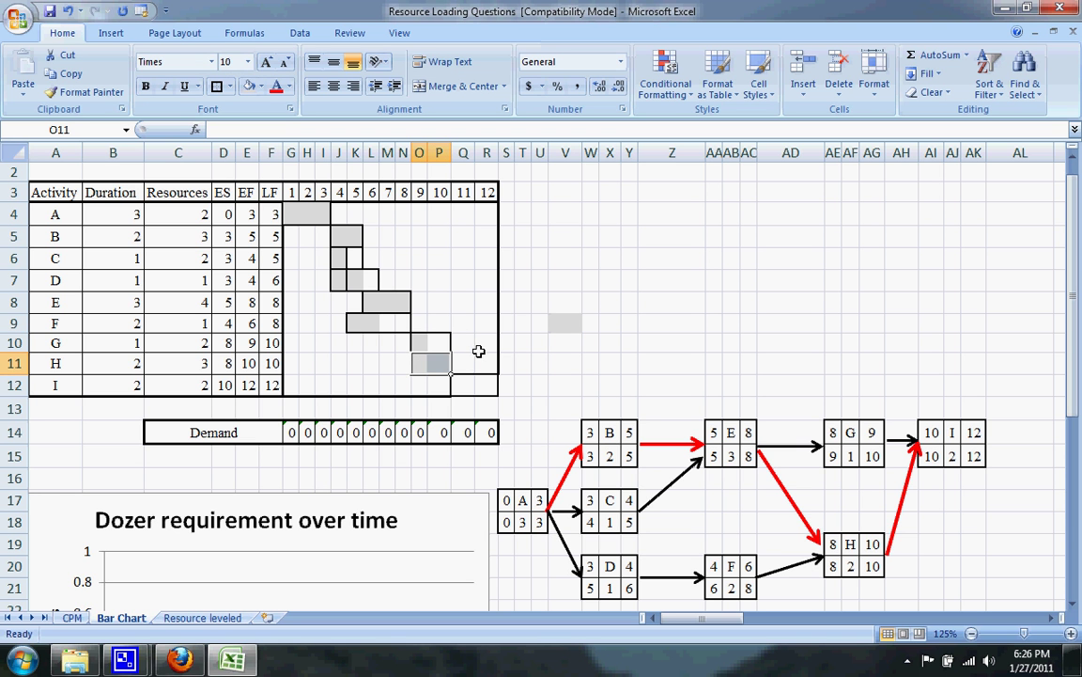
drag(457, 386, 490, 390)
click(265, 84)
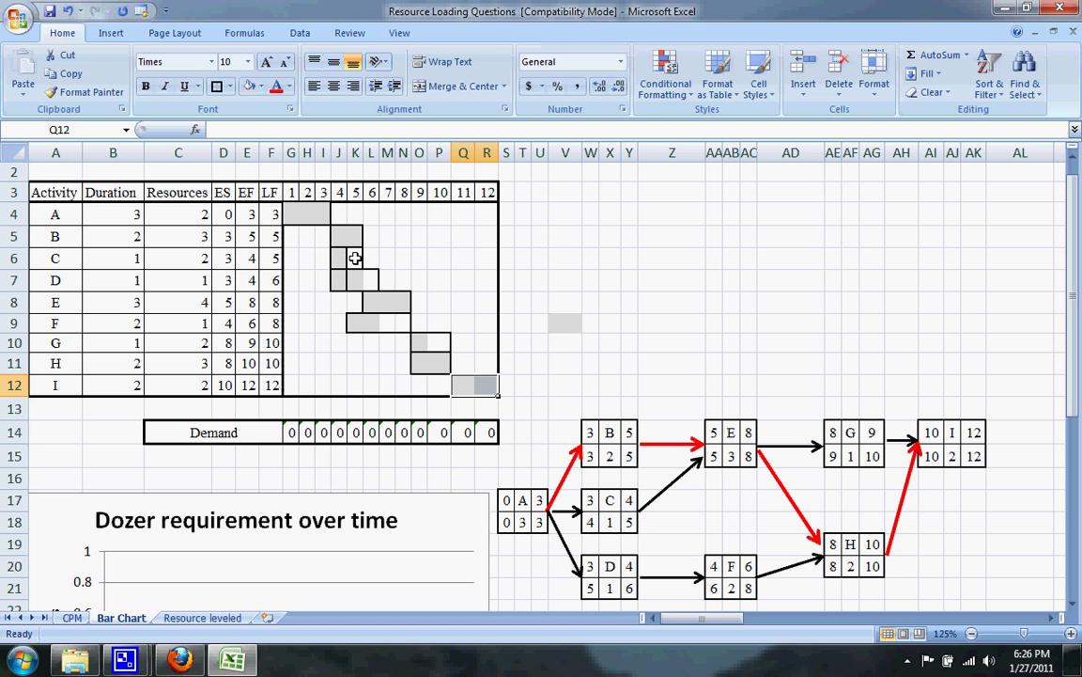
Step: Enter activity A's daily resource requirement of 2 in each of the cells G4:I4
click(291, 213)
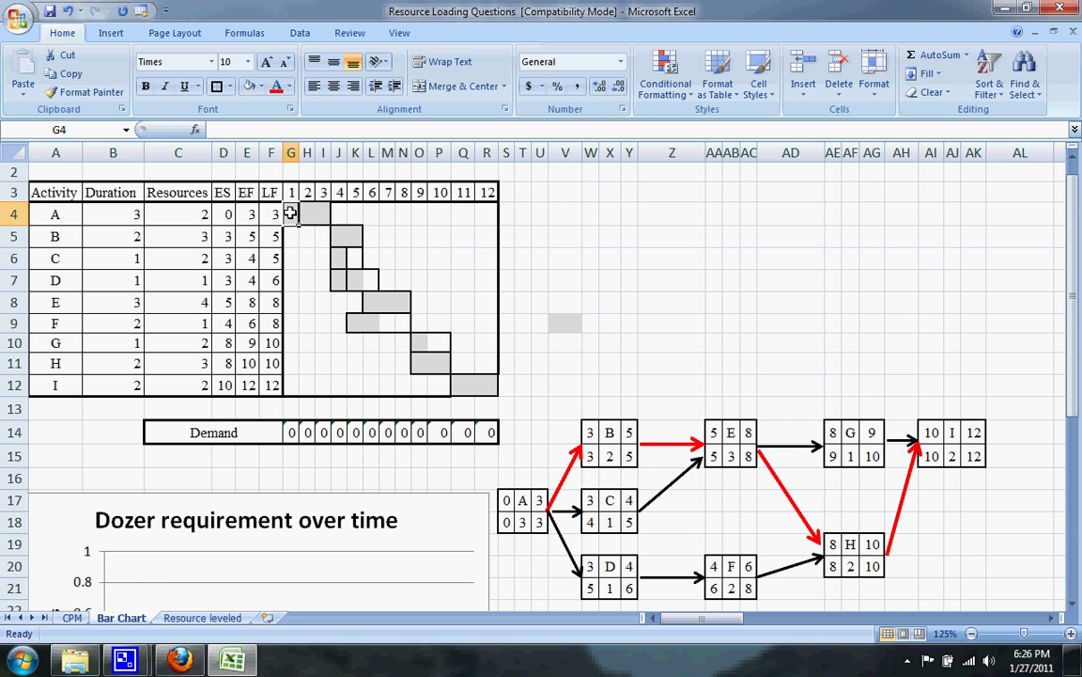
text(2)
key(Tab)
text(2)
key(Tab)
text(2)
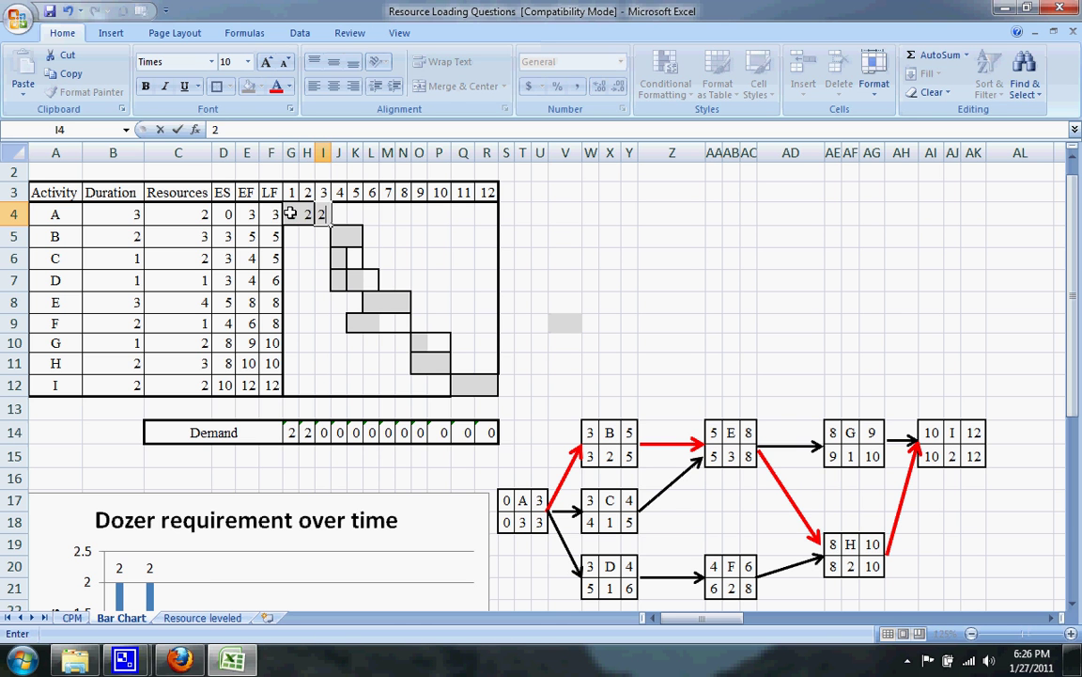
key(Tab)
key(Down)
text(2)
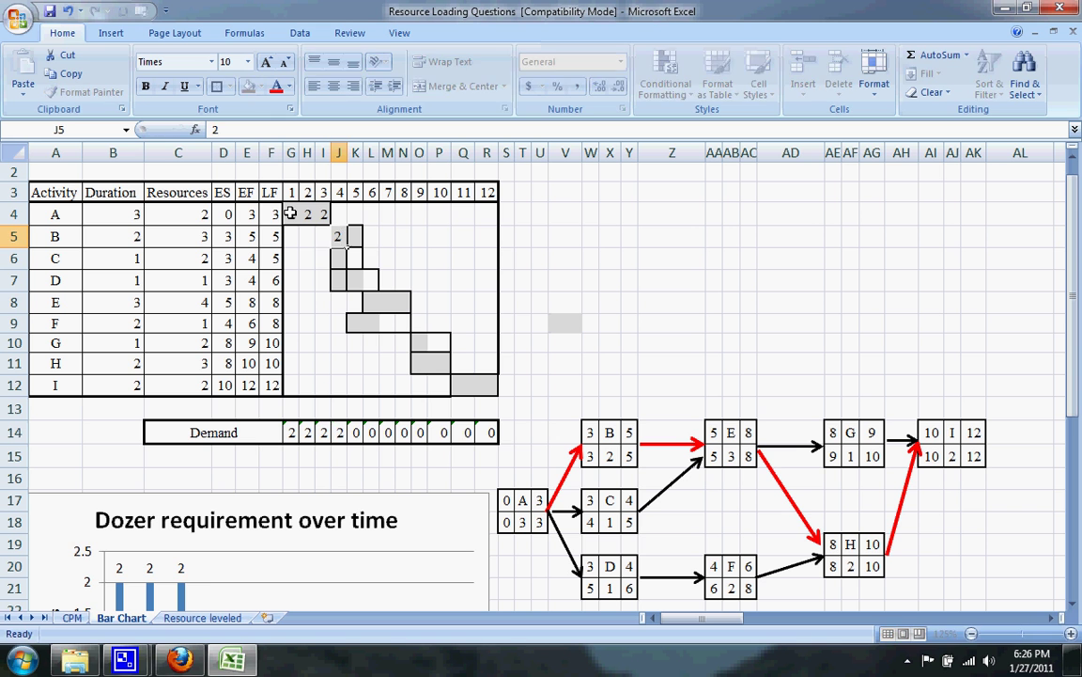
key(Tab)
text(2)
key(Return)
text(2)
key(Return)
text(2)
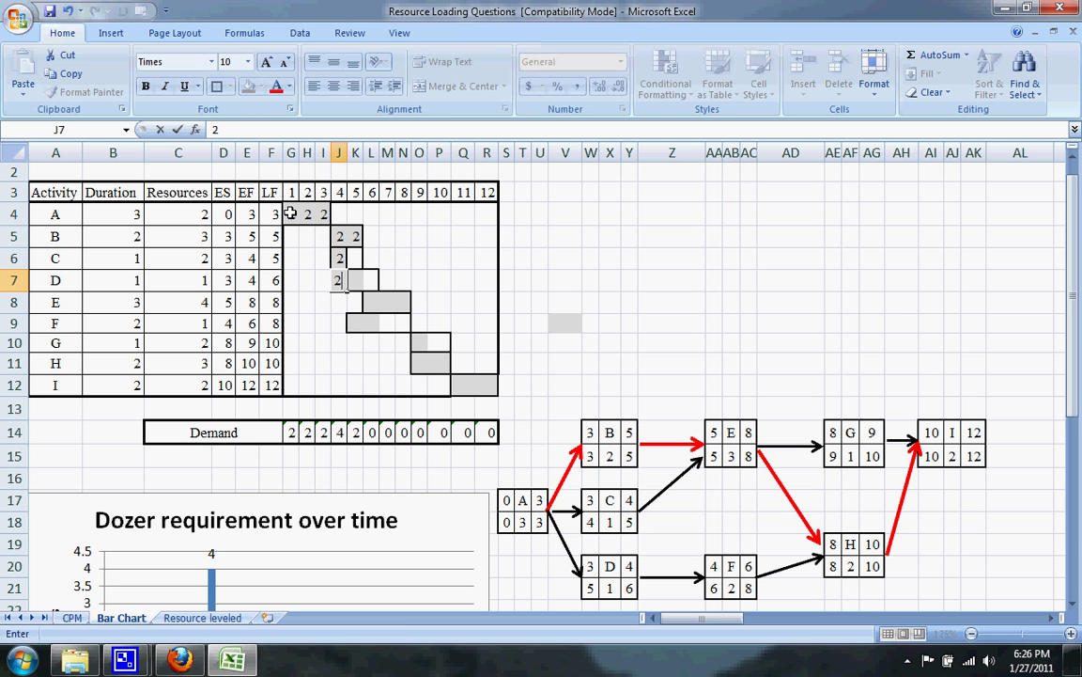
key(Tab)
text(2)
key(Tab)
key(Down)
key(Up)
key(Left)
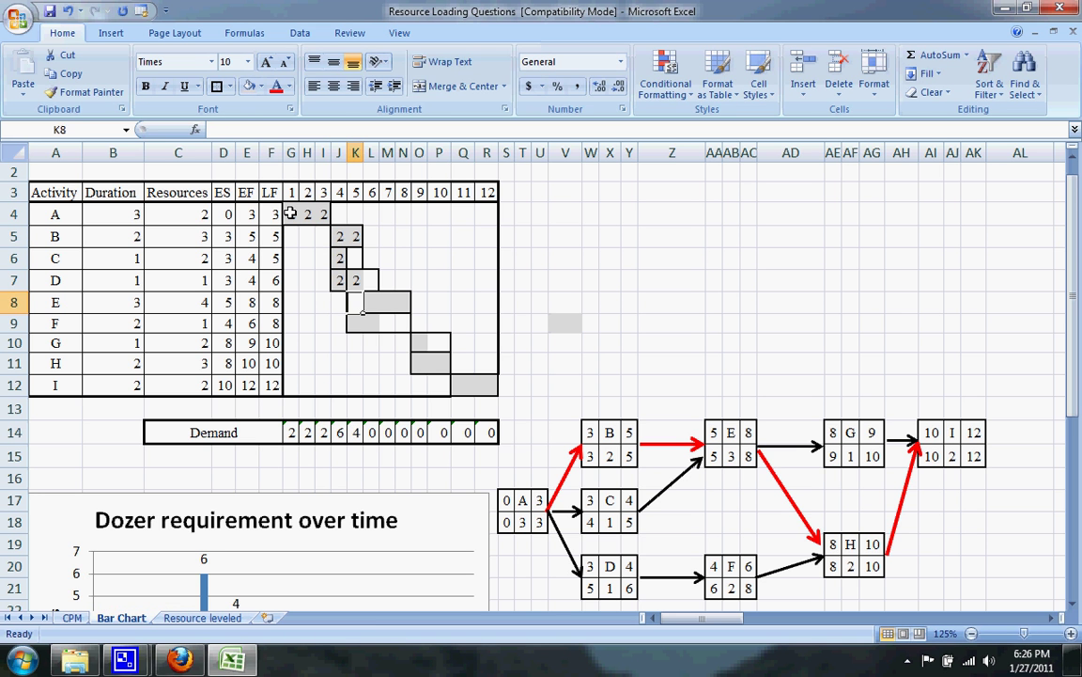
key(BackSpace)
key(Up)
key(Left)
key(BackSpace)
key(Down)
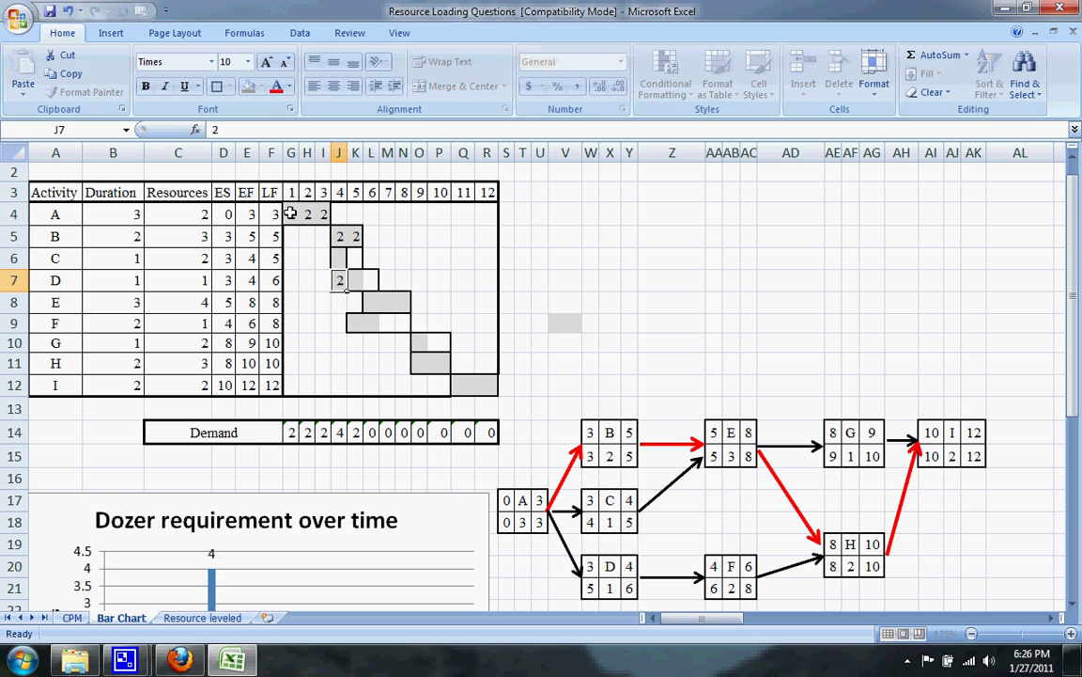
key(BackSpace)
key(Up)
key(Up)
key(BackSpace)
key(Right)
key(BackSpace)
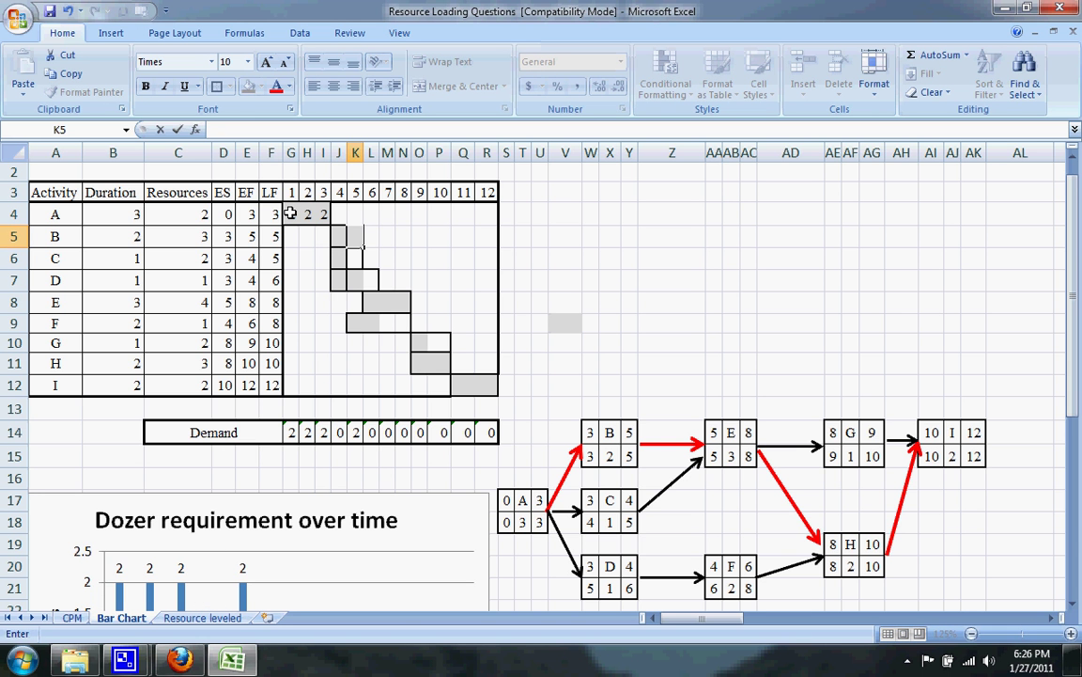
Step: Enter activity B's daily resource requirement of 3 in J5 and K5
key(Left)
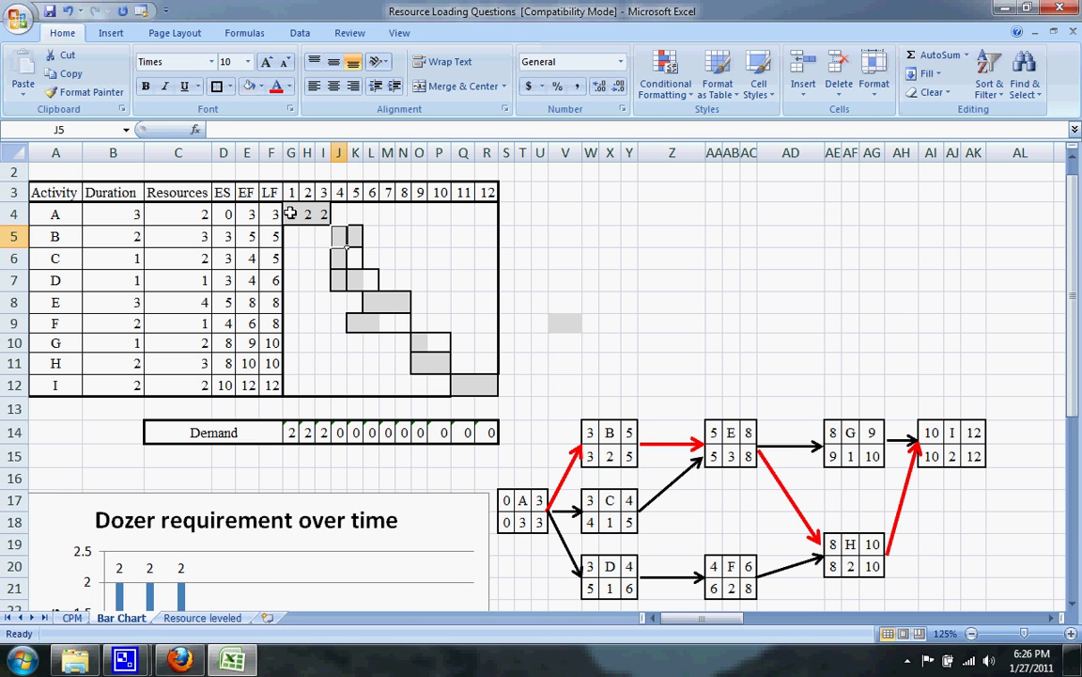
text(3)
key(Tab)
text(3)
key(Return)
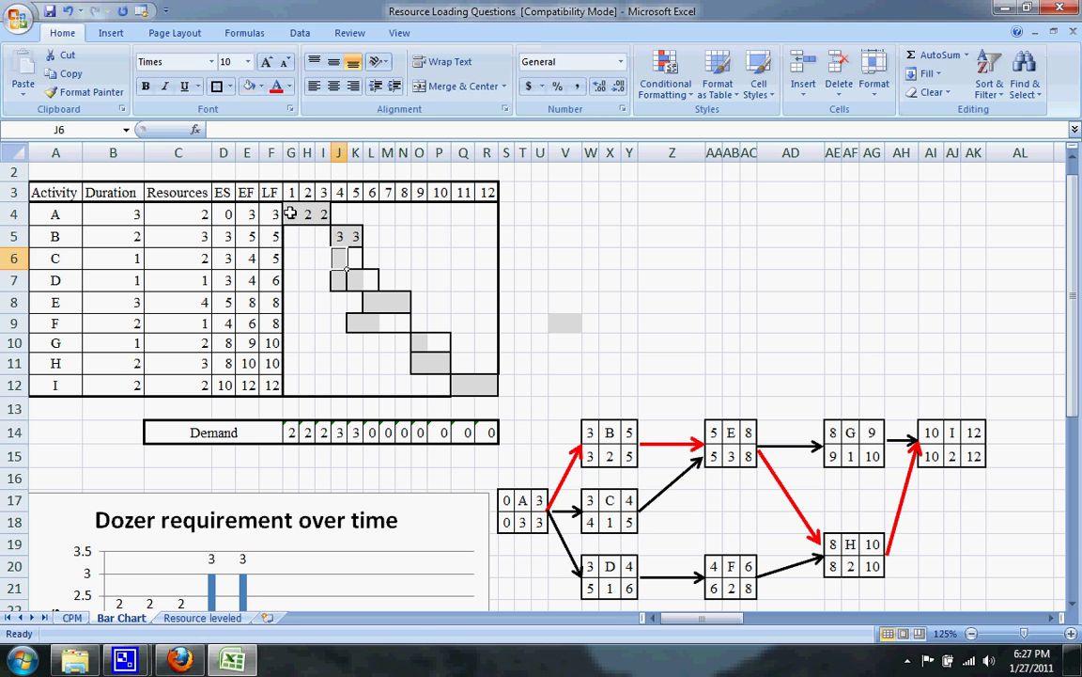
Step: Enter the daily resources 2 for activity C in J6 and 1 for activity D in J7 and K7
text(2)
key(Return)
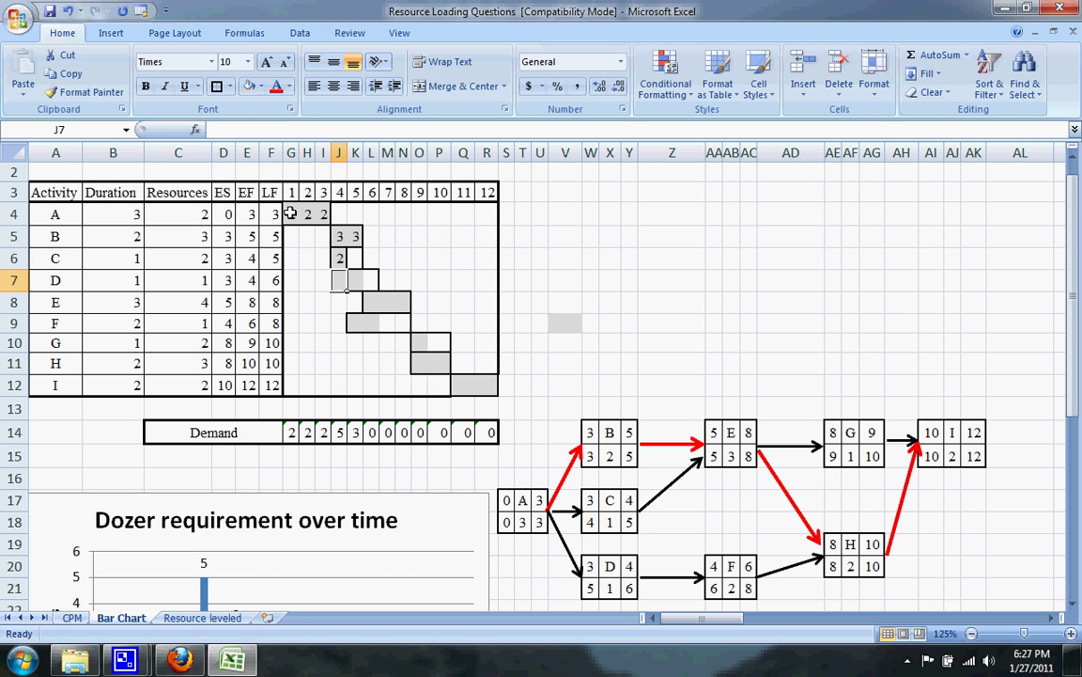
text(1)
key(Tab)
text(1)
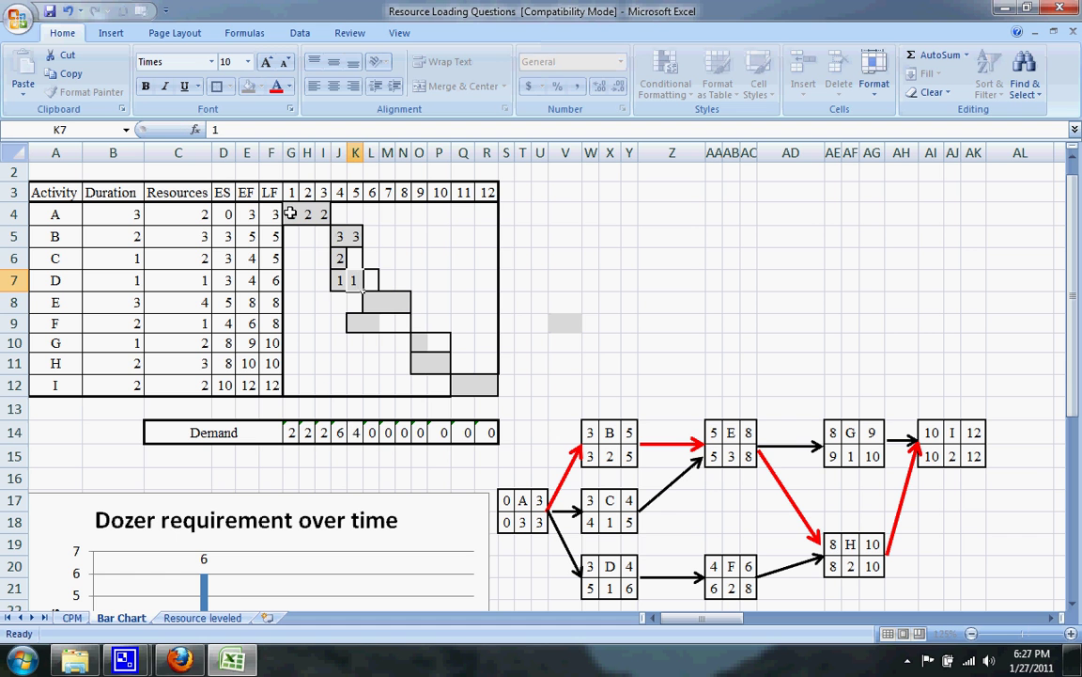
key(Down)
Step: Enter activity E's daily resource requirement of 4 in each of the cells L8:N8
key(Right)
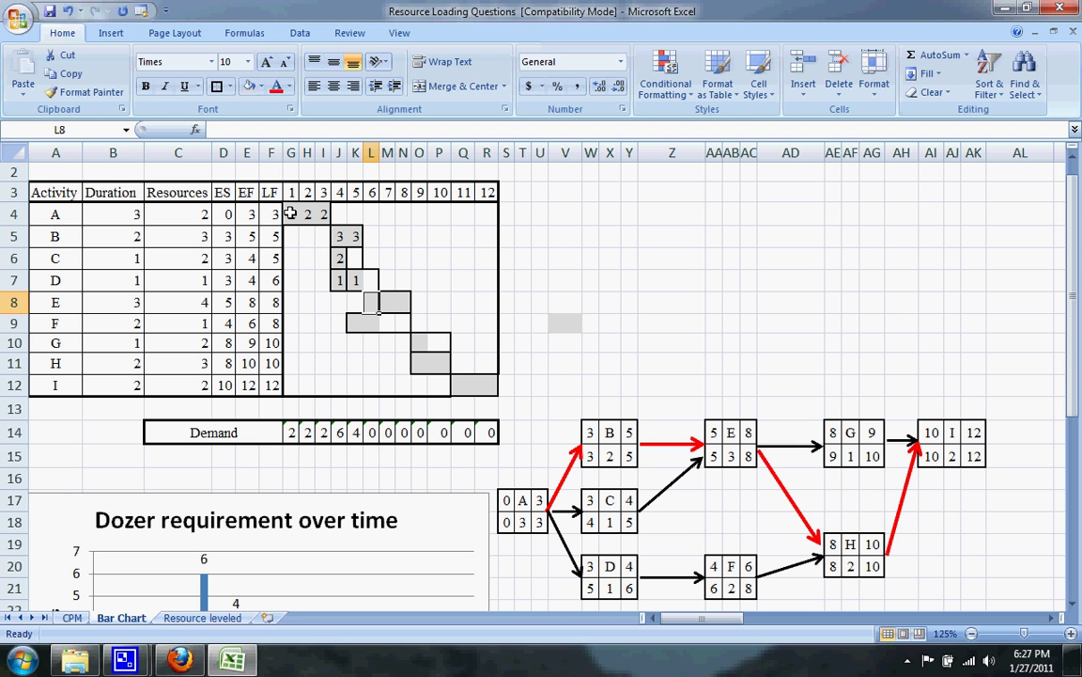
text(4)
key(Tab)
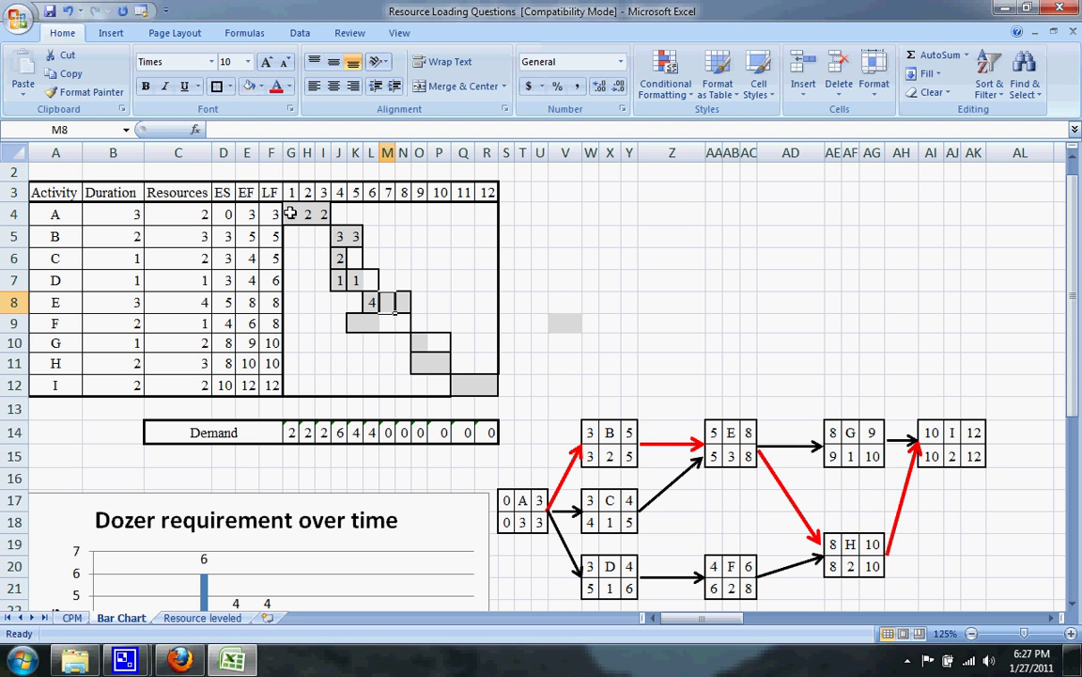
text(4)
key(Tab)
text(4)
key(Down)
Step: Enter activity F's daily resource requirement of 1 in K9 and L9
key(Left)
key(Left)
key(Left)
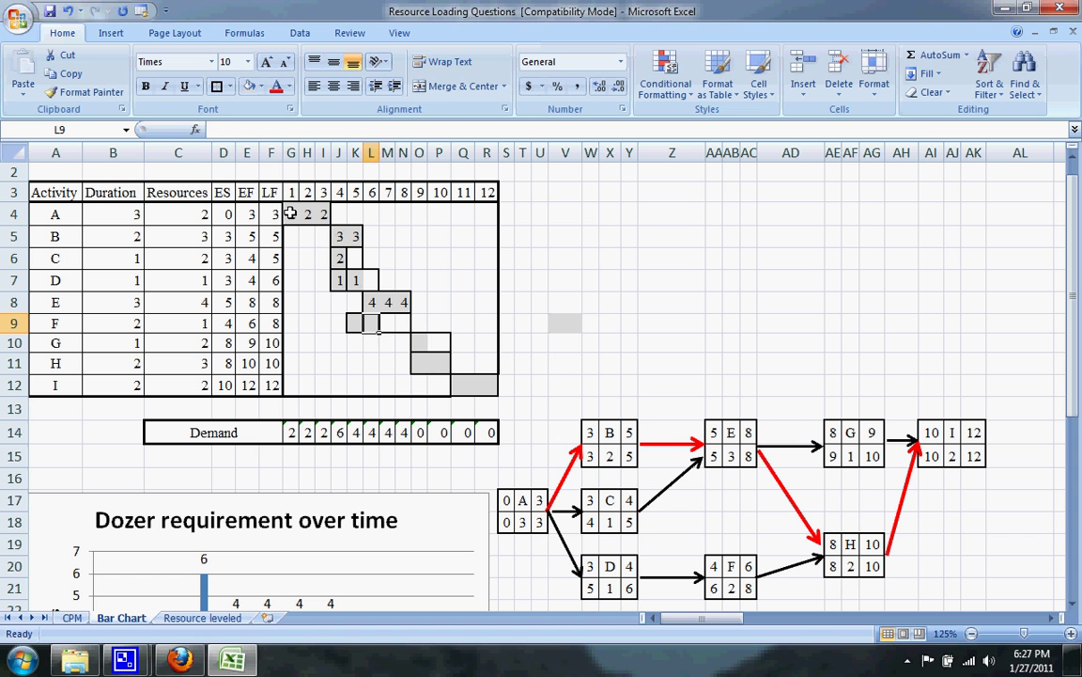
text(1)
key(Tab)
text(1)
key(Down)
Step: Enter the daily resources 2 for activity G in O10 and 3 for activity H in O11 and P11
key(Right)
key(Right)
key(Right)
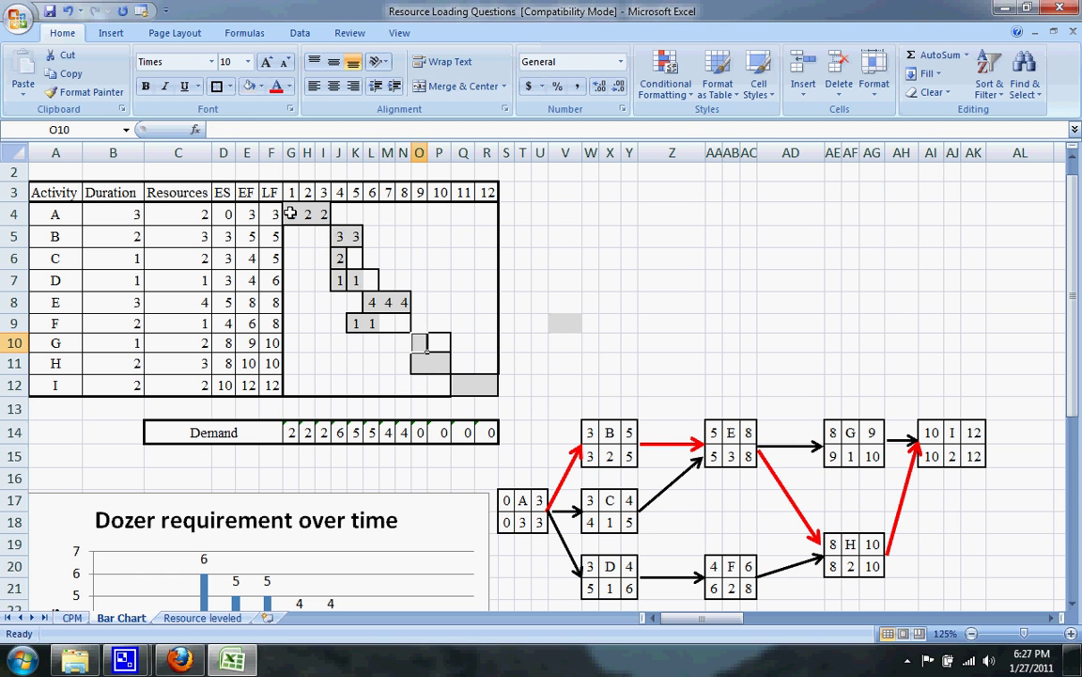
text(2)
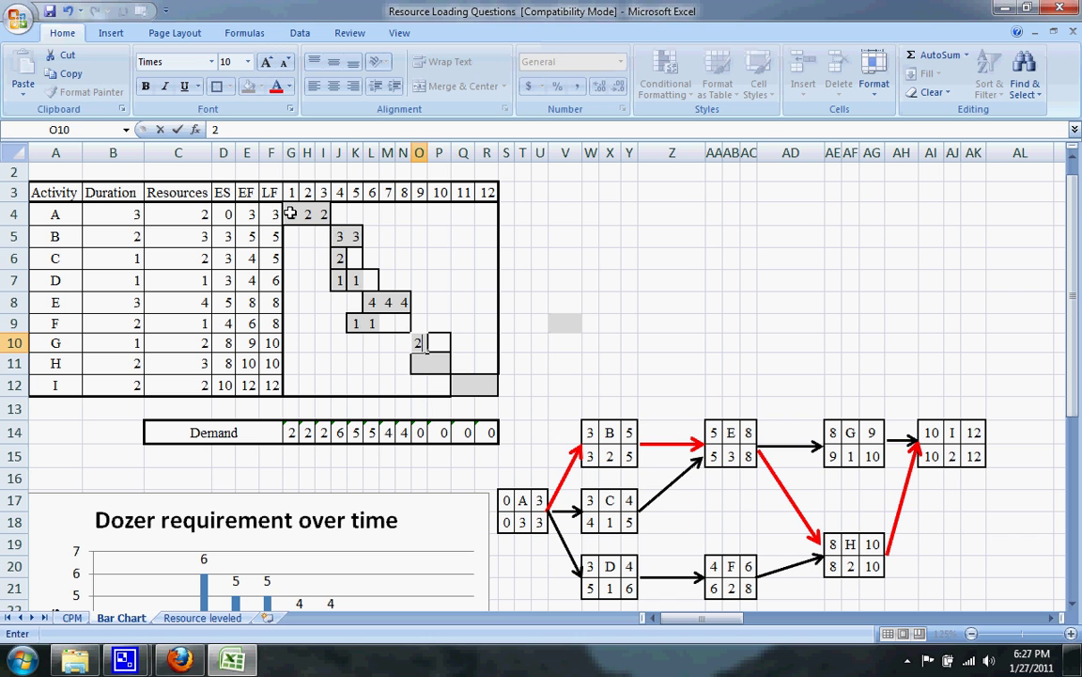
key(Return)
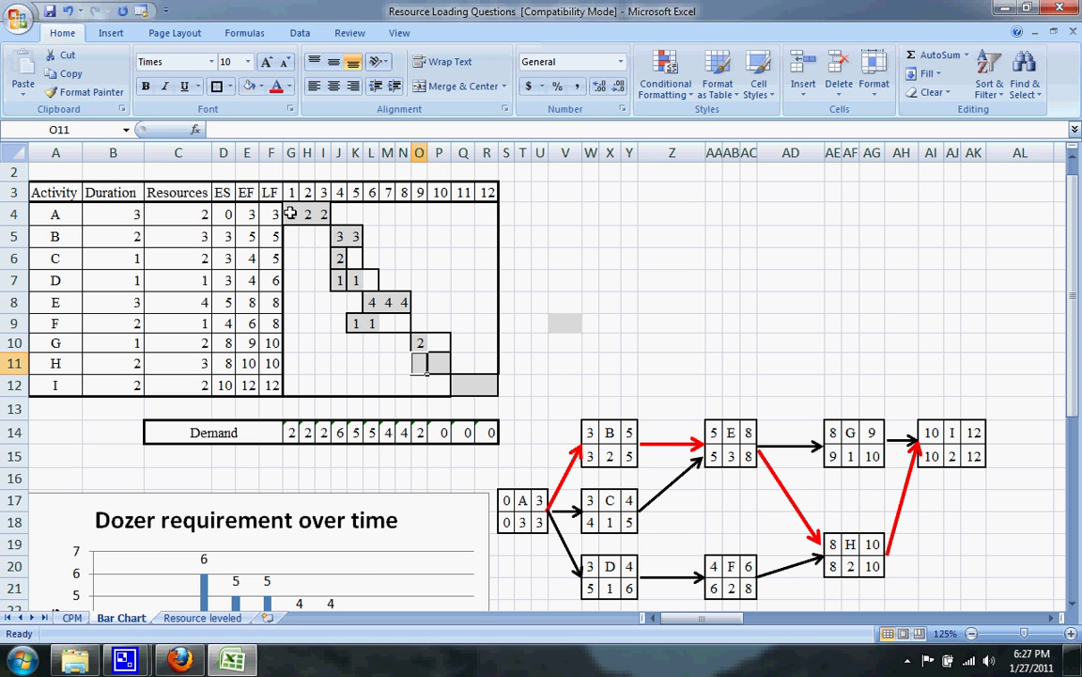
text(3)
key(Right)
text(3)
key(Return)
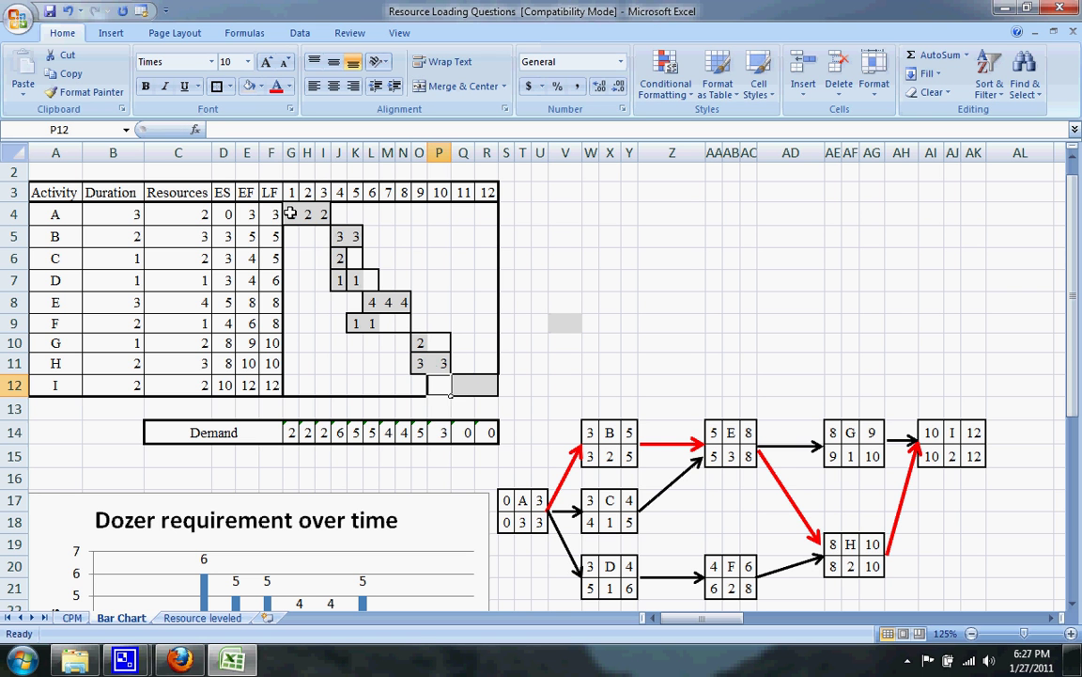
Step: Enter activity I's daily resource requirement of 2 in Q12 and R12
key(Right)
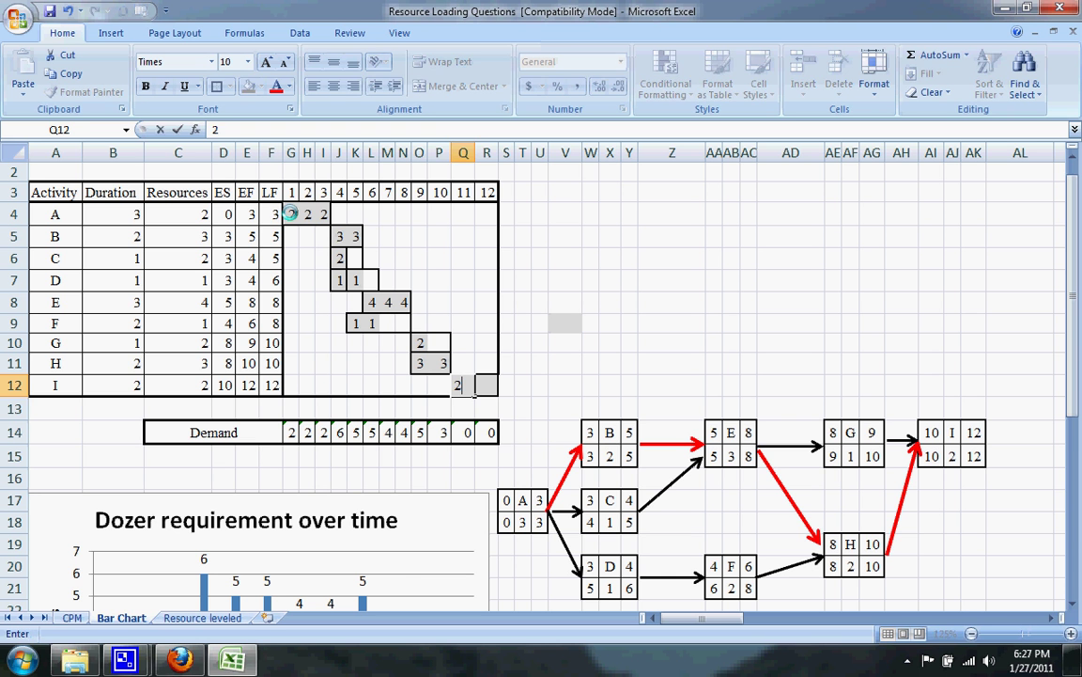
text(2)
key(Right)
text(2)
key(Right)
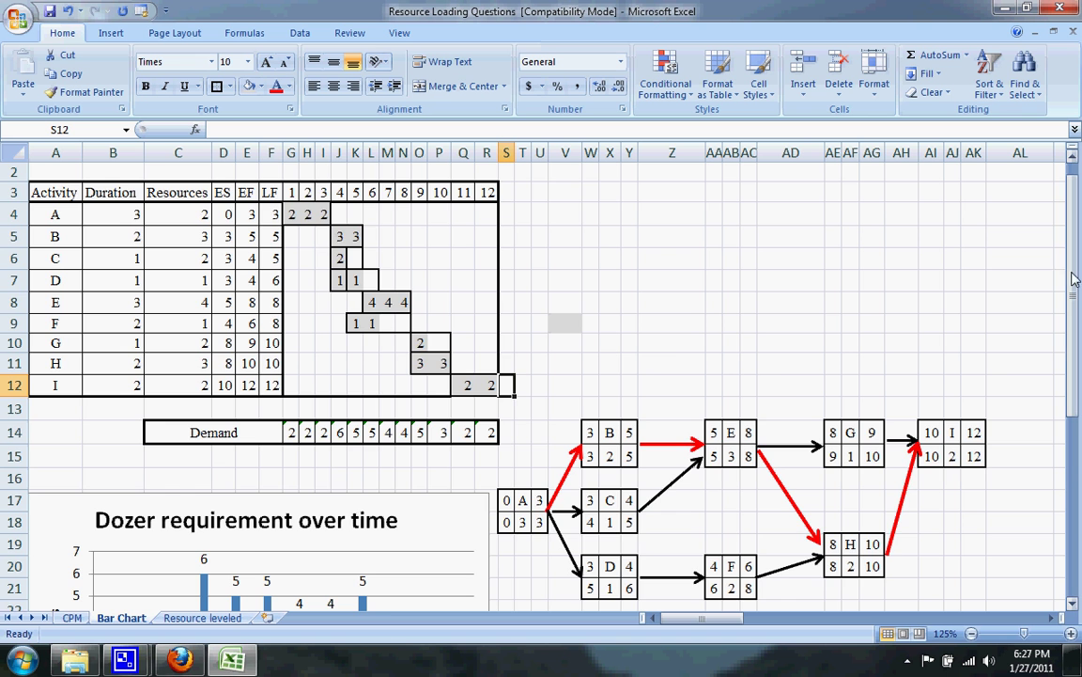
Step: Examine the dozer requirement chart below the Demand row and compare it with the activity bars above
drag(1074, 279, 1074, 345)
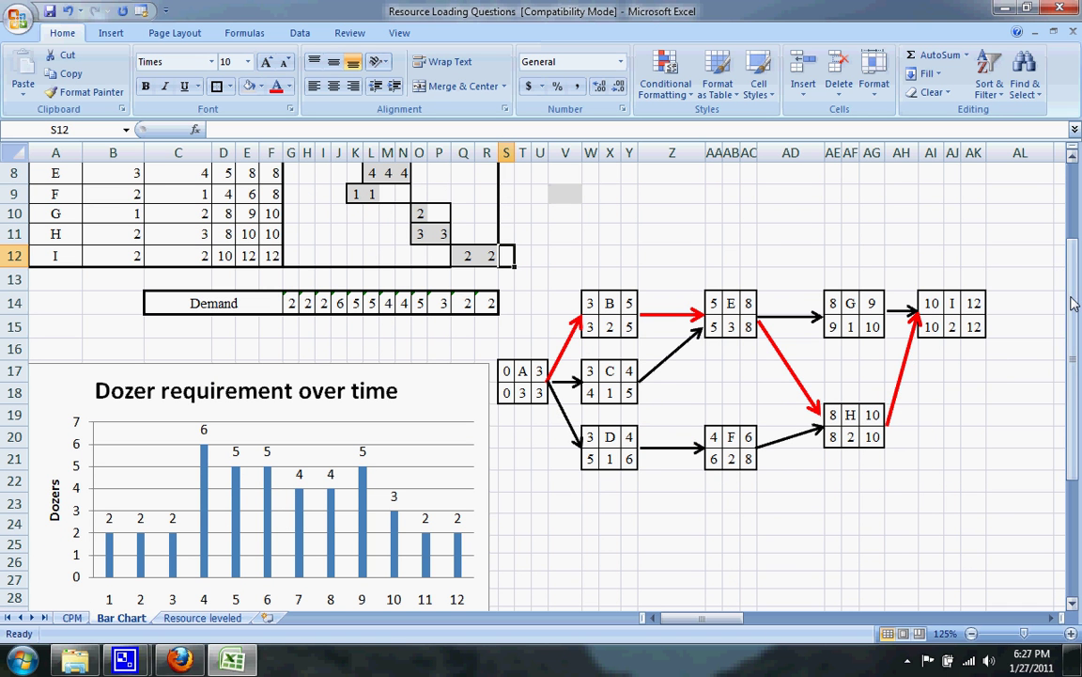
drag(1074, 303, 1074, 226)
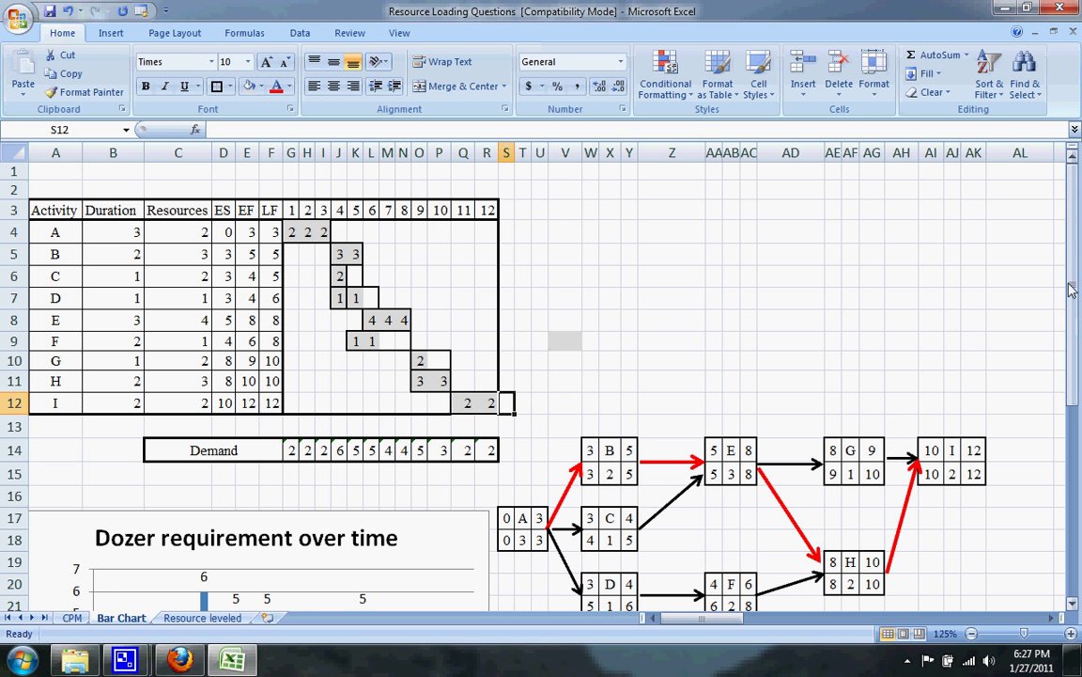
drag(1076, 282, 1076, 385)
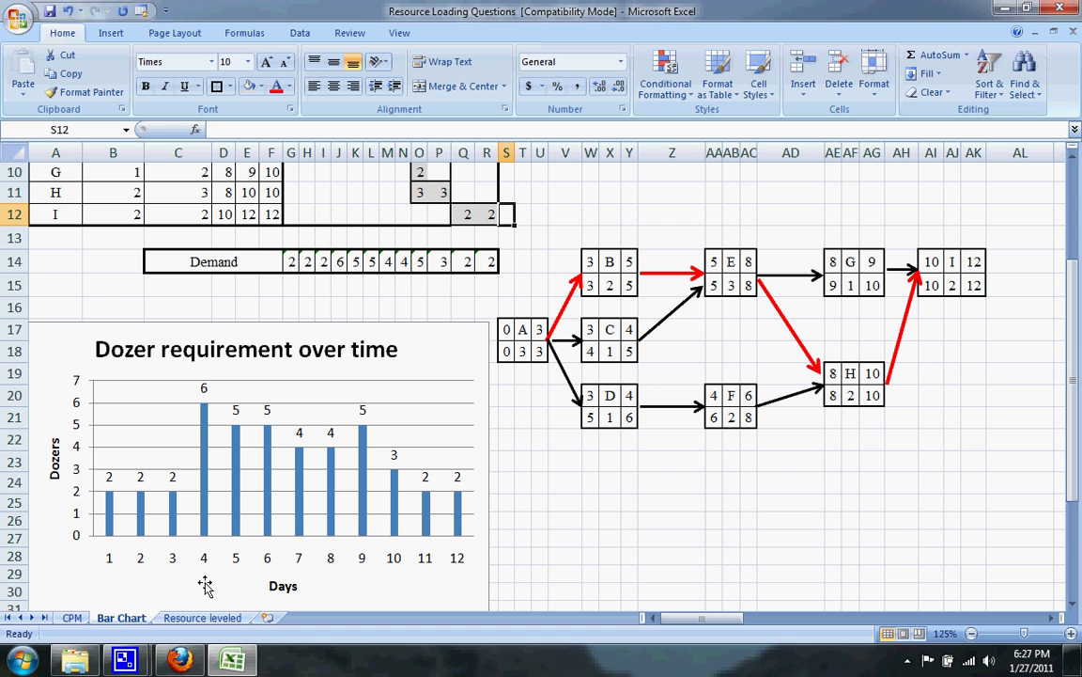